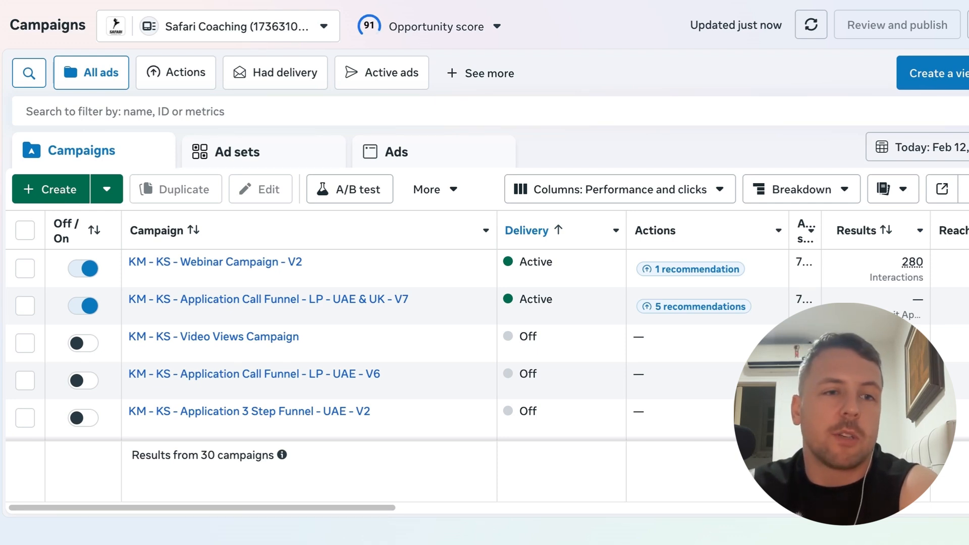
Start a new Auction campaign with the Engagement objective using the manual engagement campaign setup
left_click(50, 190)
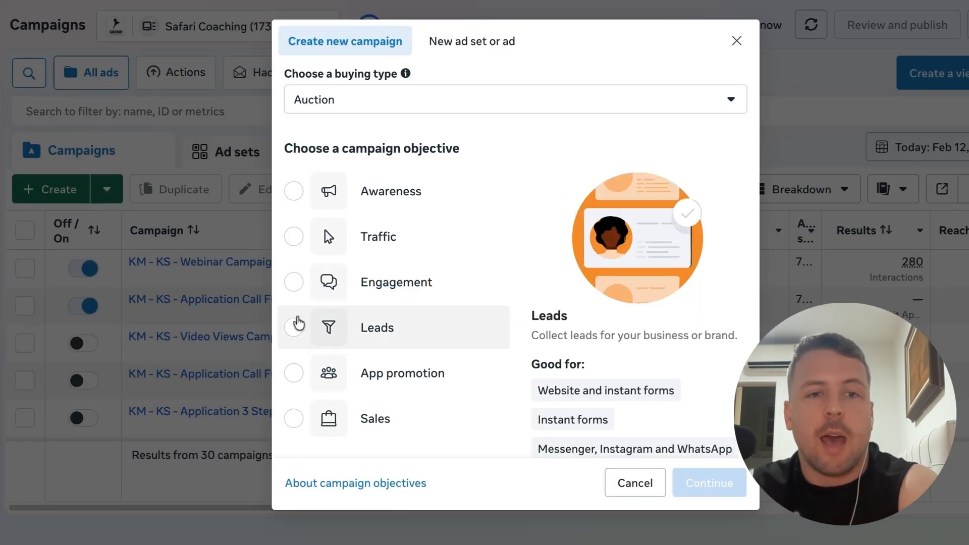
left_click(294, 283)
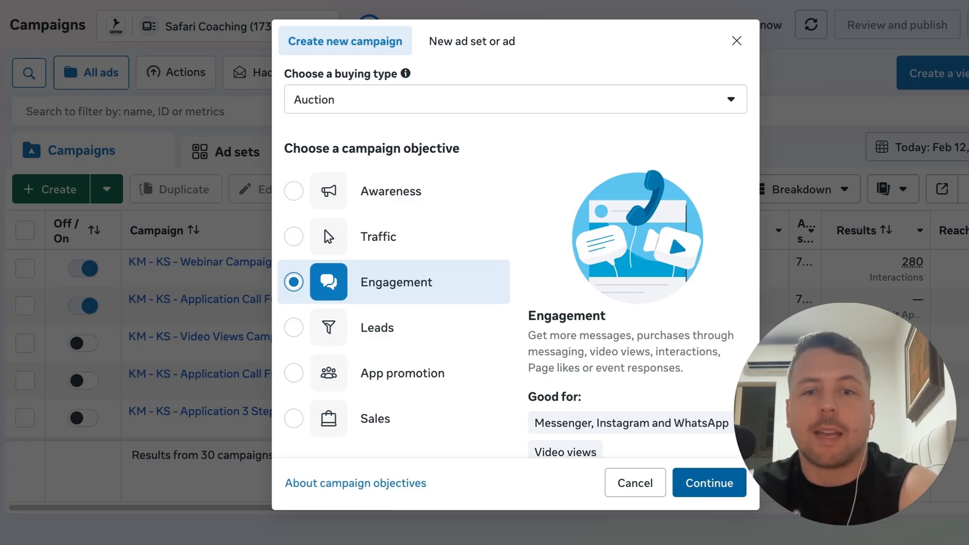
left_click(710, 483)
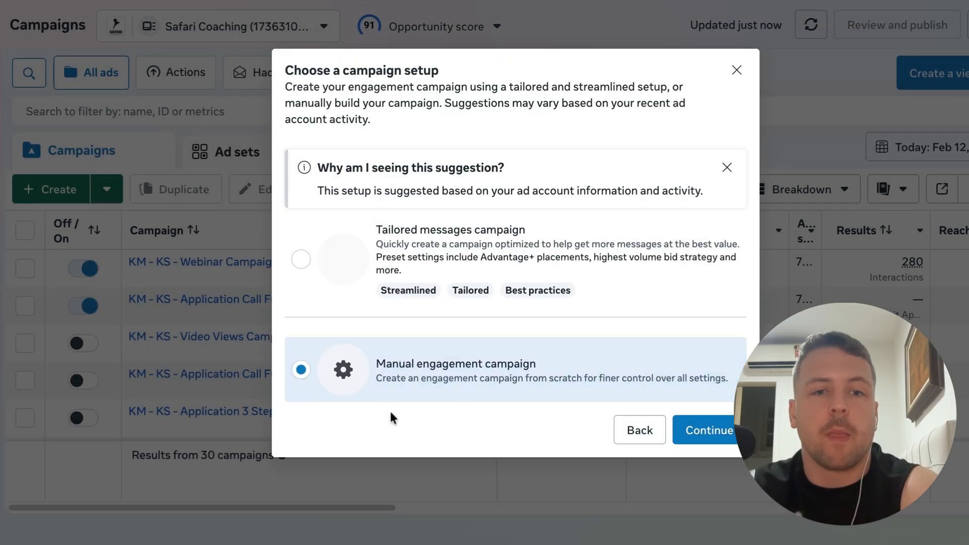
left_click(712, 430)
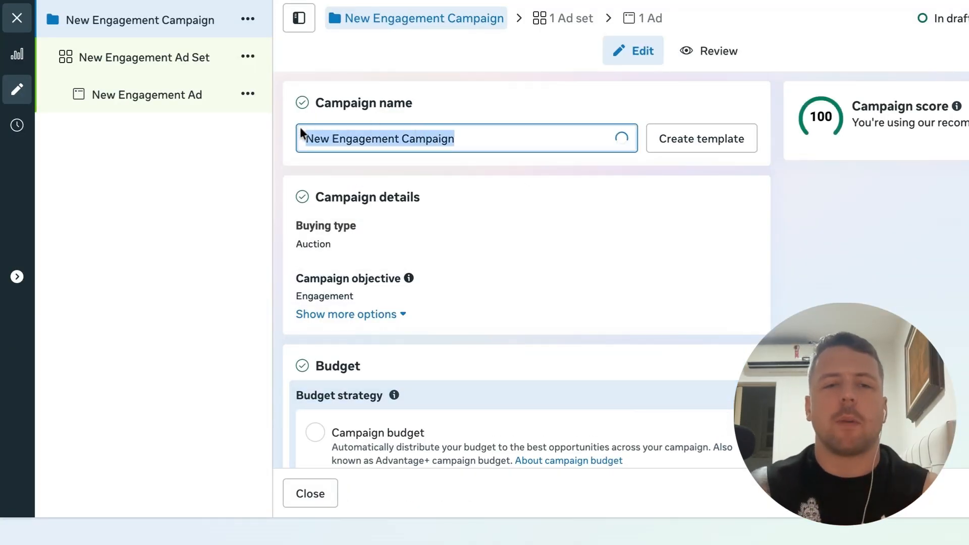
Name the campaign KM - KS - Webinar Campaign - V3
type("KM - ")
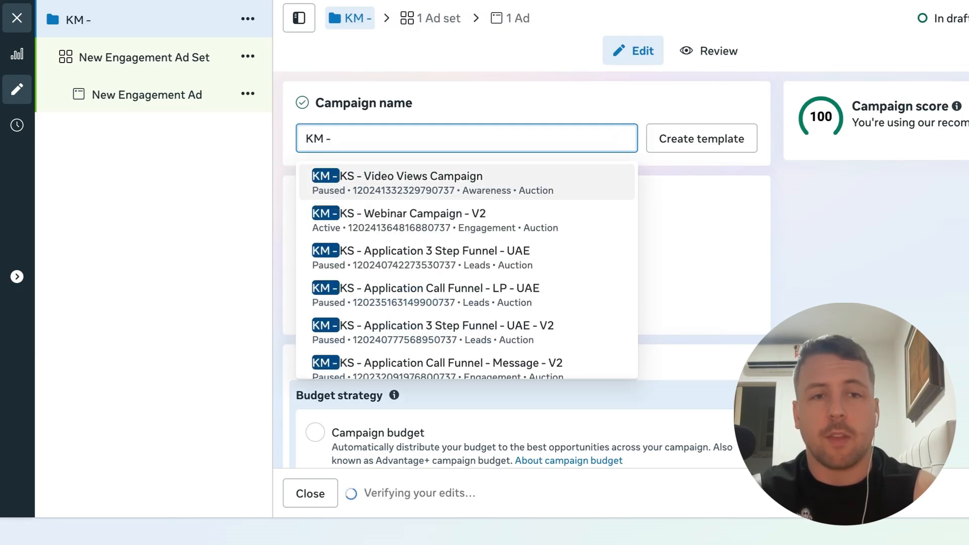
type("KS - ")
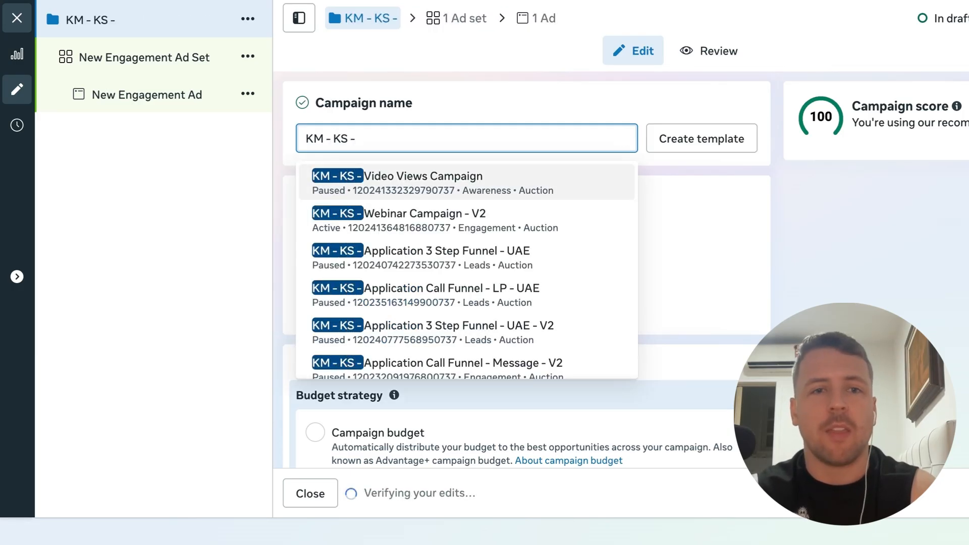
type("Webinar")
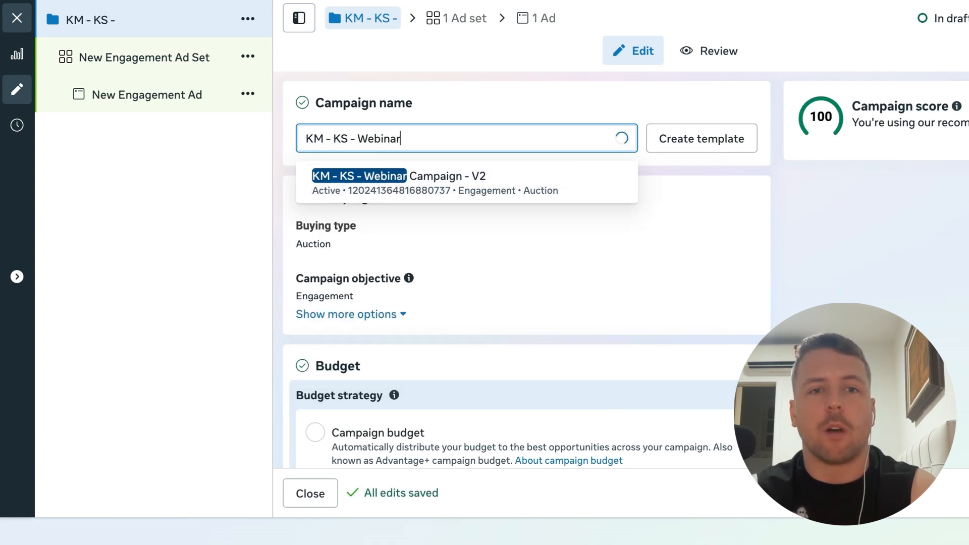
type(" Campaign")
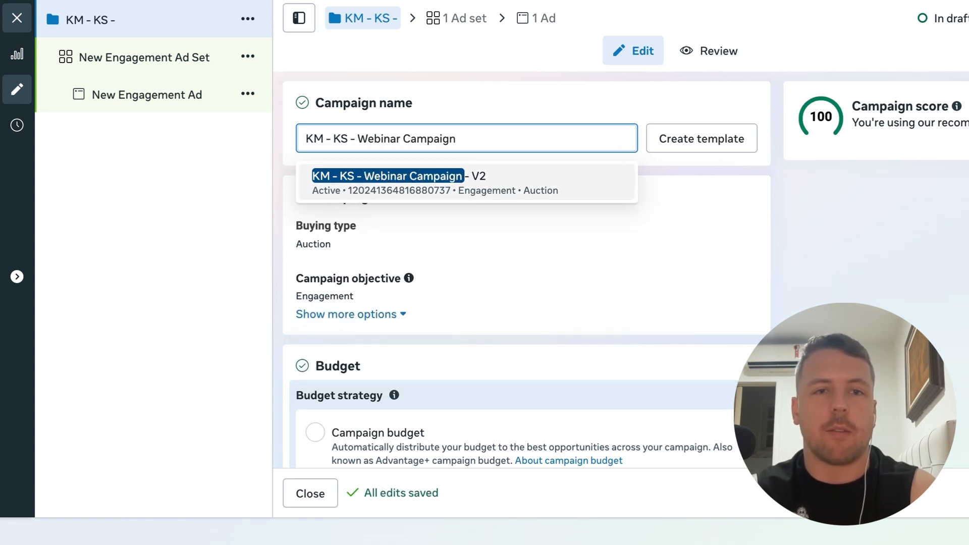
type(" - V3")
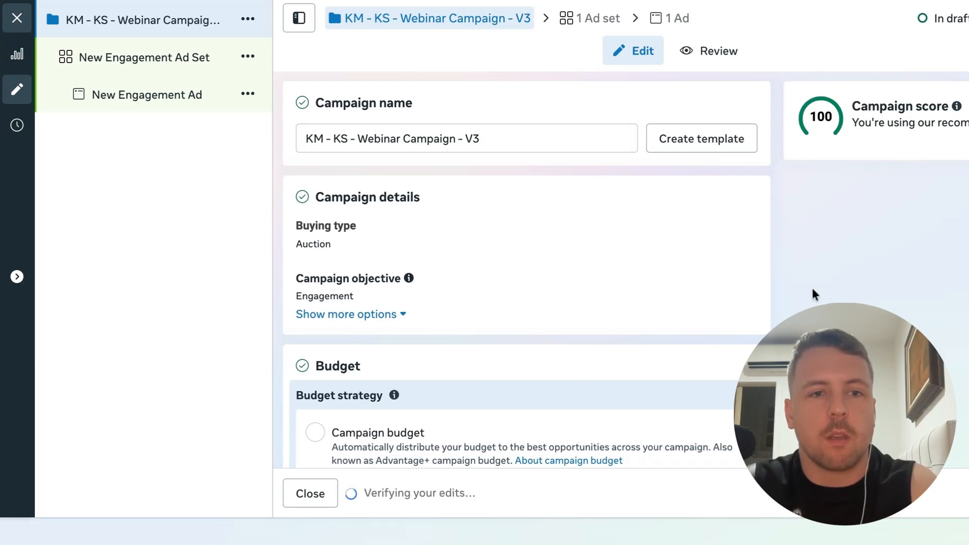
Turn off sharing part of the budget with other ad sets in the campaign's budget settings
scroll(808, 291, "down", 2)
scroll(829, 281, "down", 3)
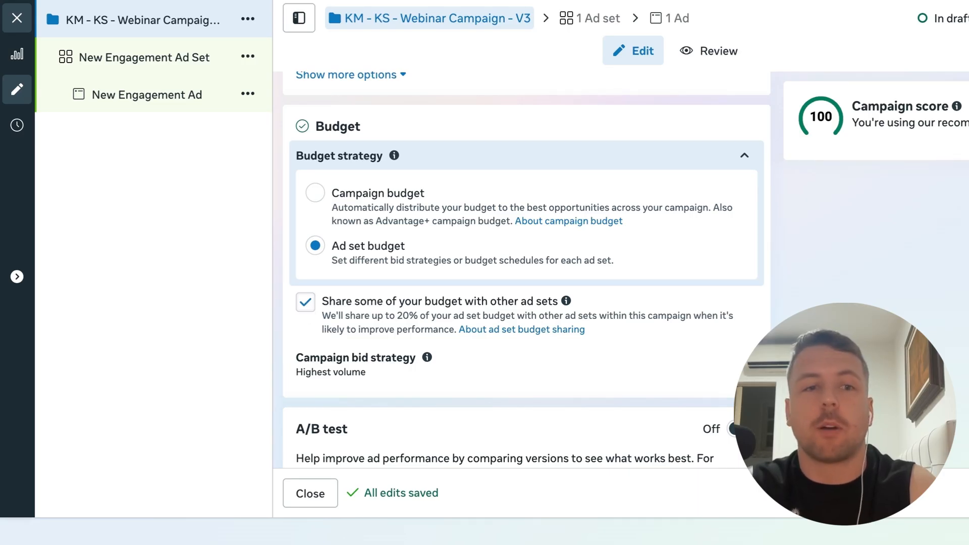
left_click(306, 302)
left_click(513, 318)
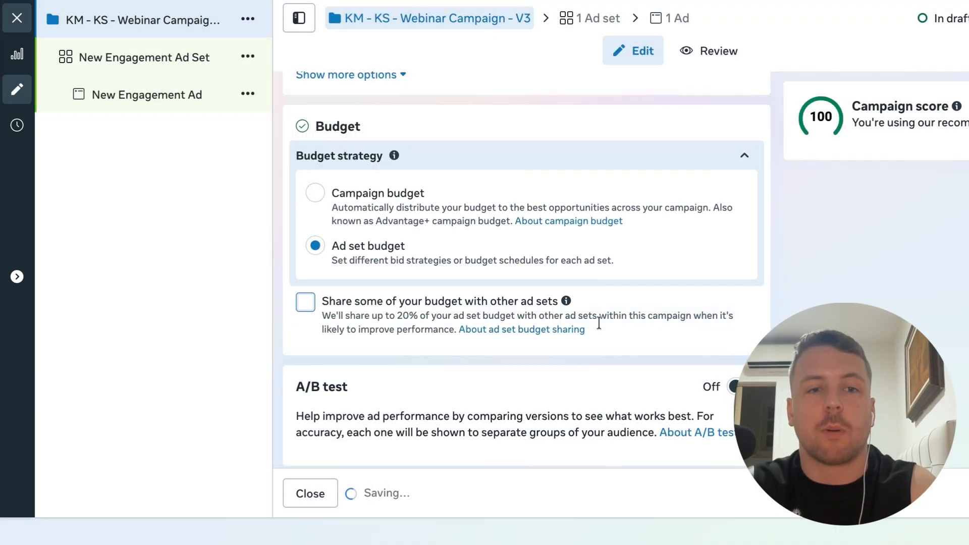
scroll(513, 318, "down", 4)
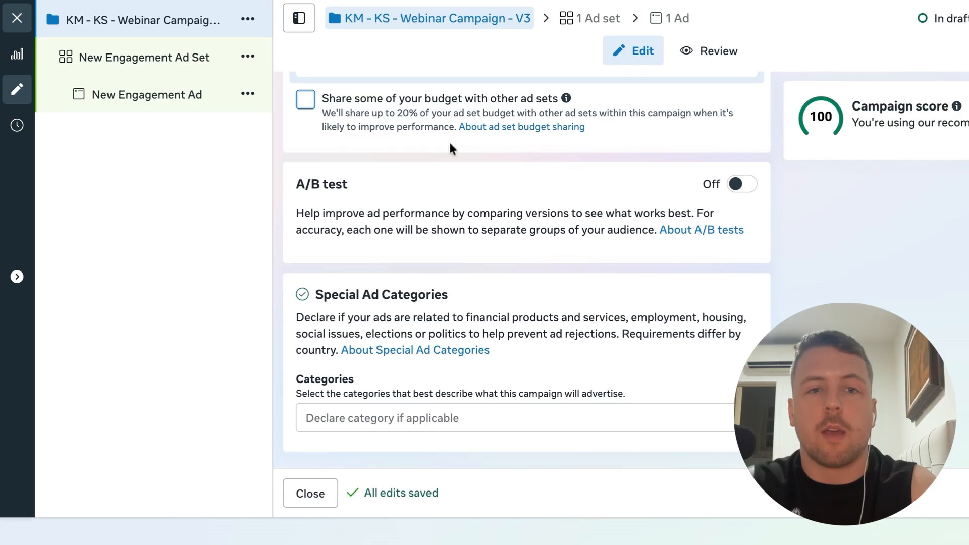
scroll(604, 259, "up", 10)
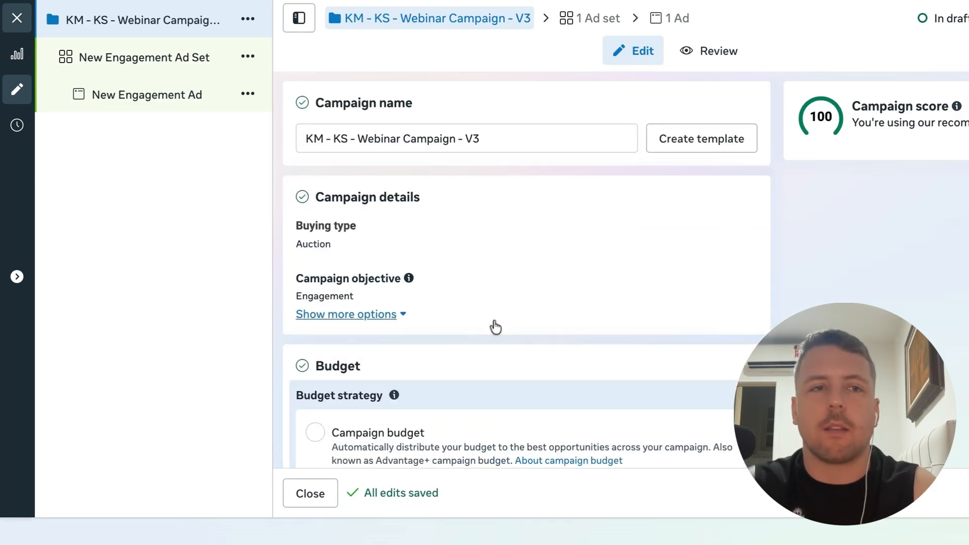
Inspect the new draft ad set and ad, then close the campaign editor
left_click(179, 58)
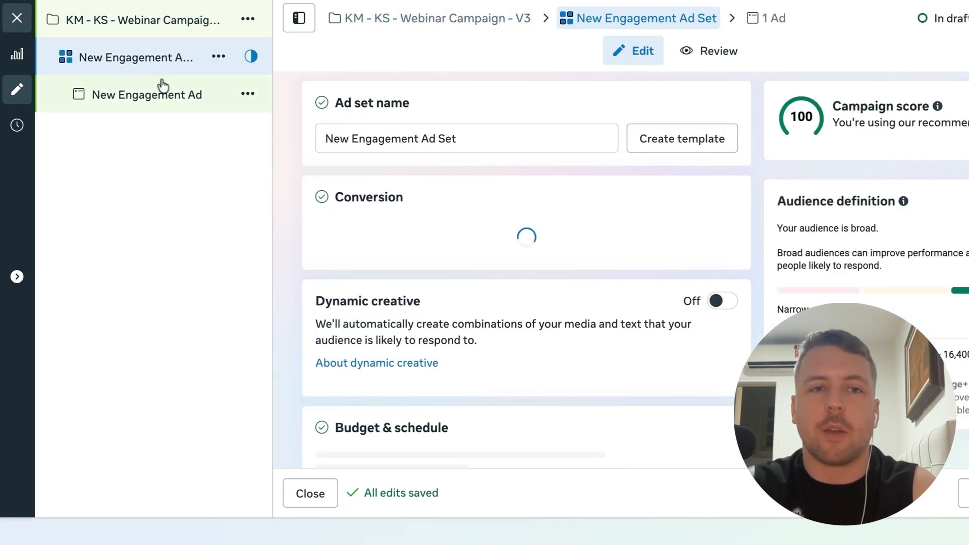
left_click(174, 99)
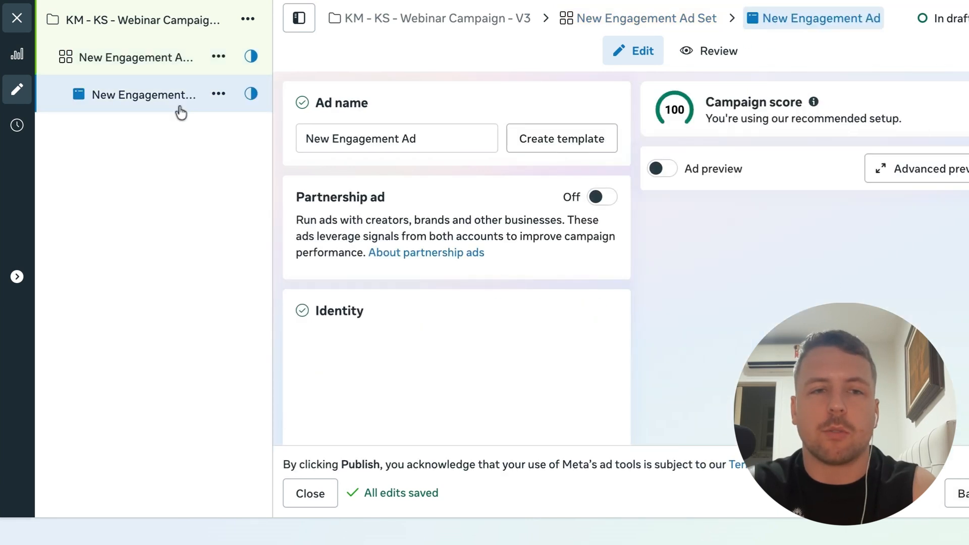
scroll(485, 335, "down", 4)
scroll(483, 333, "up", 4)
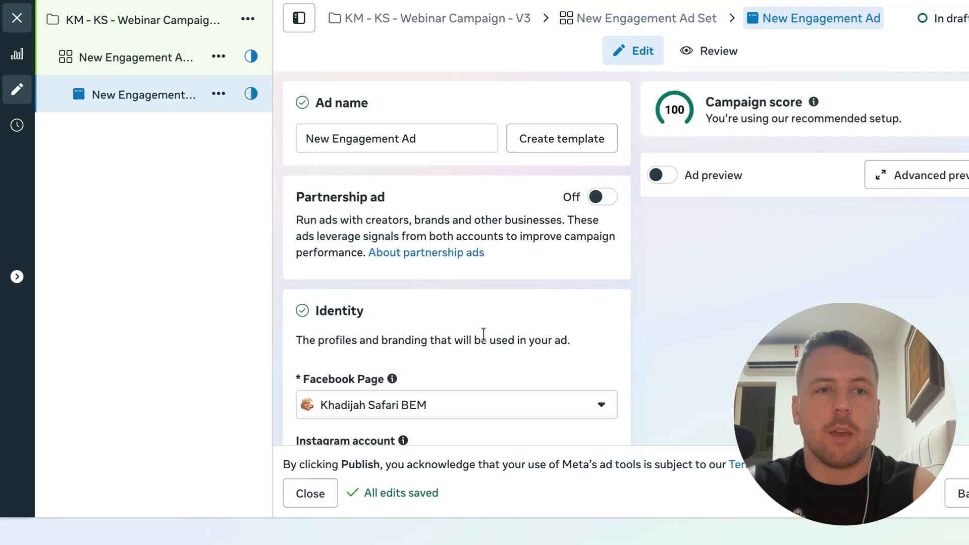
left_click(17, 17)
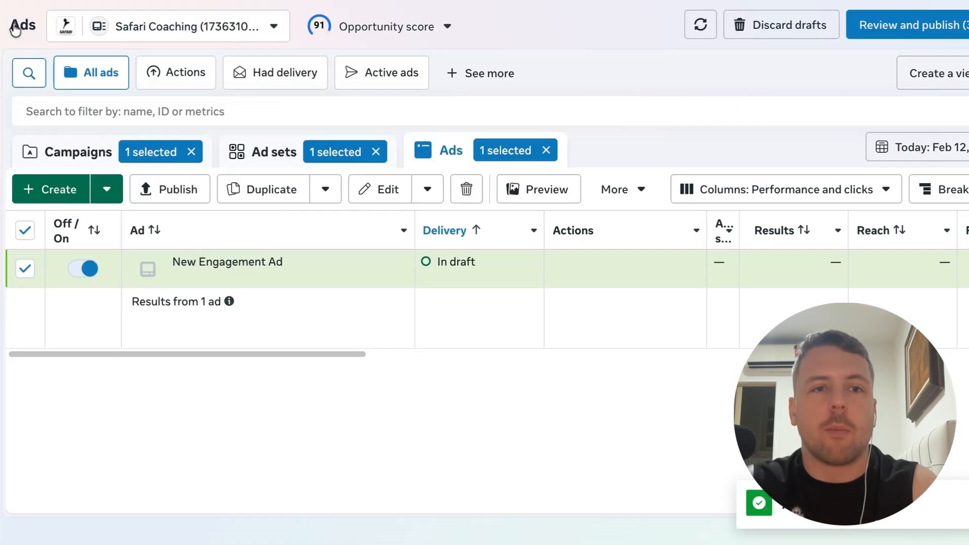
Deselect the V3 draft and open KM - KS - Webinar Campaign - V2 for editing
left_click(76, 152)
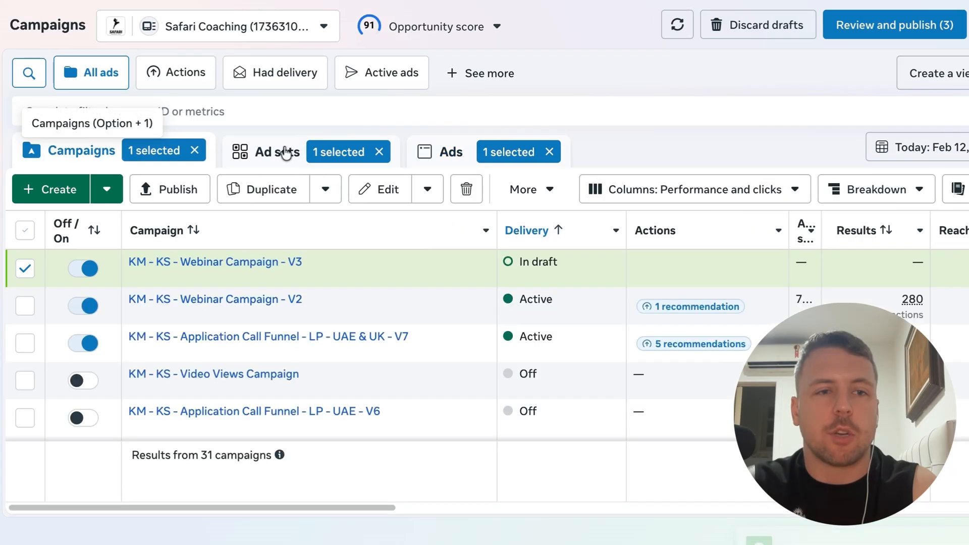
left_click(25, 268)
left_click(25, 305)
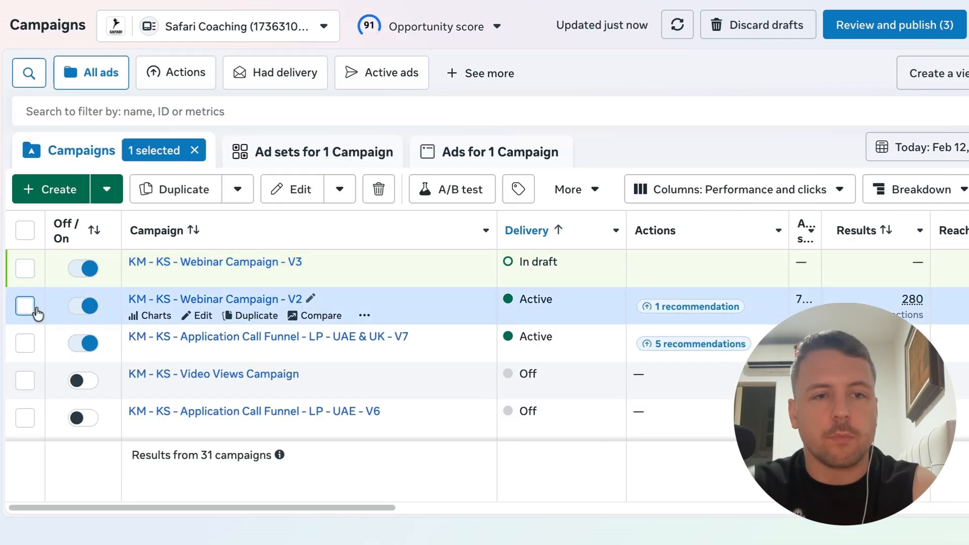
left_click(203, 316)
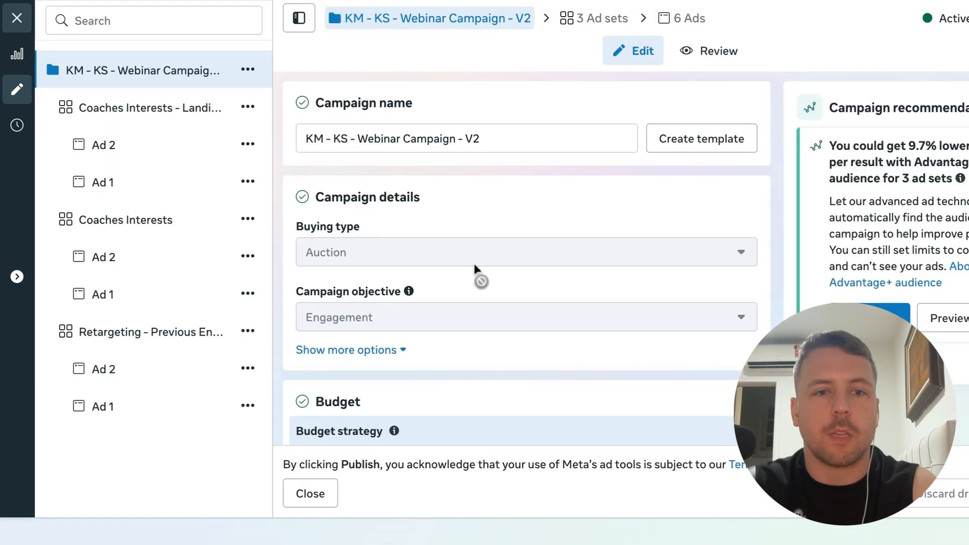
Browse the V2 campaign's ad sets and examine the Coaches Interests ad set's audience locations
scroll(474, 264, "down", 10)
scroll(474, 263, "up", 10)
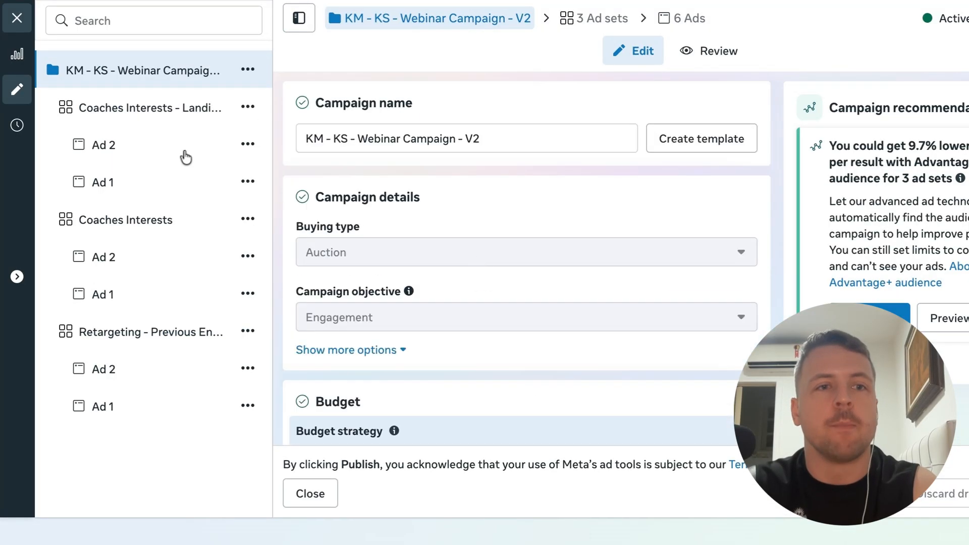
left_click(152, 109)
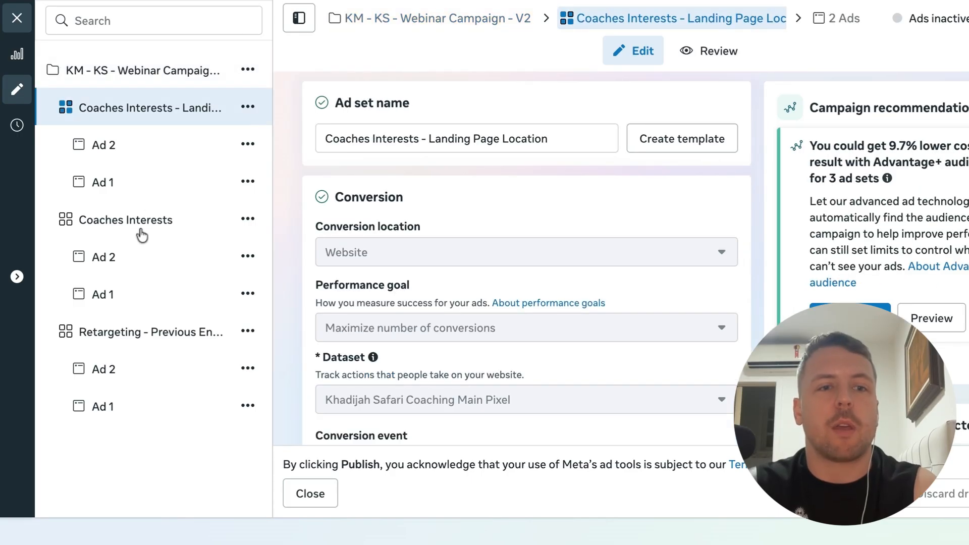
left_click(164, 333)
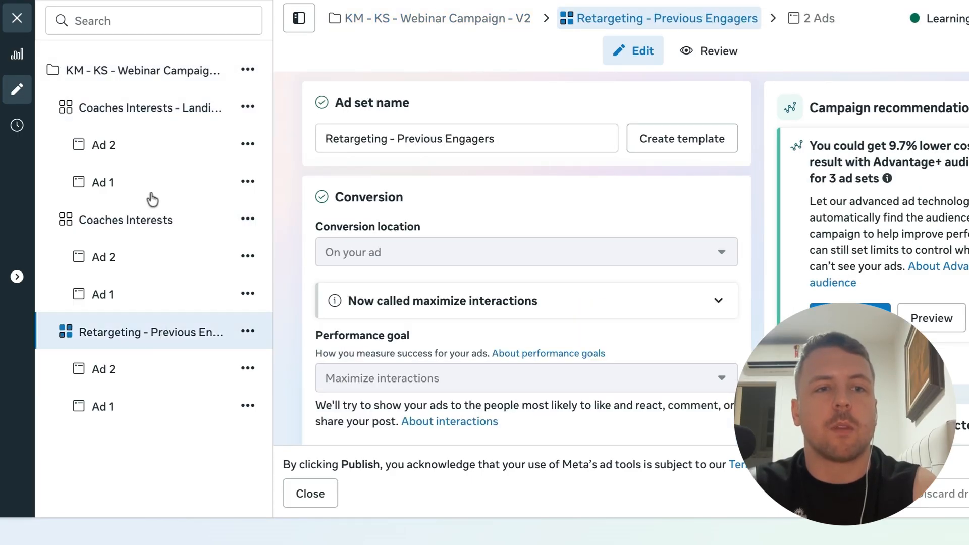
left_click(148, 227)
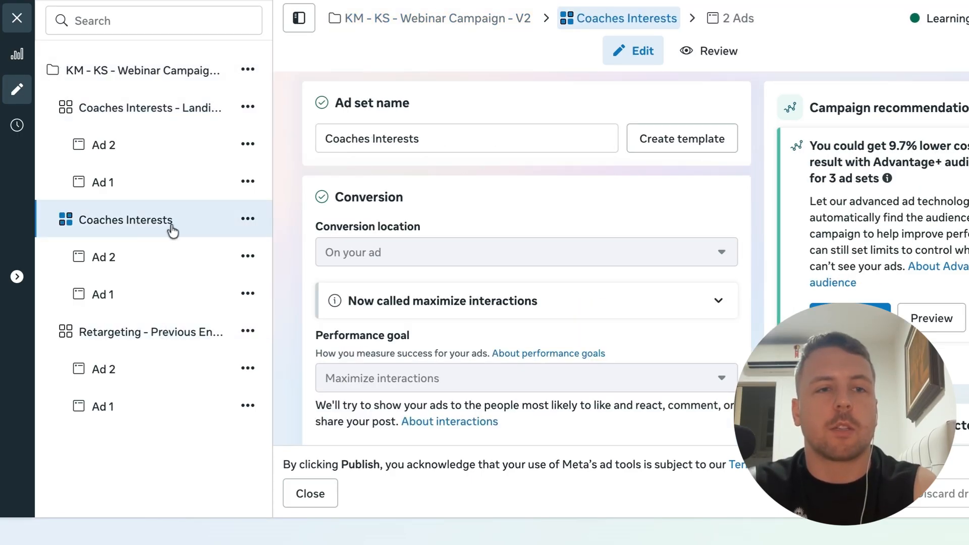
scroll(508, 361, "down", 1)
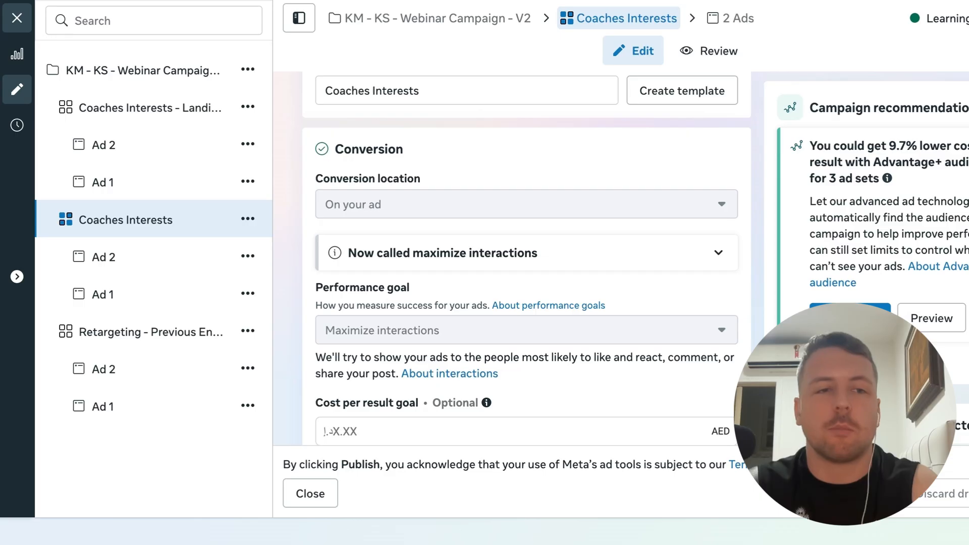
scroll(526, 205, "down", 10)
scroll(462, 258, "up", 5)
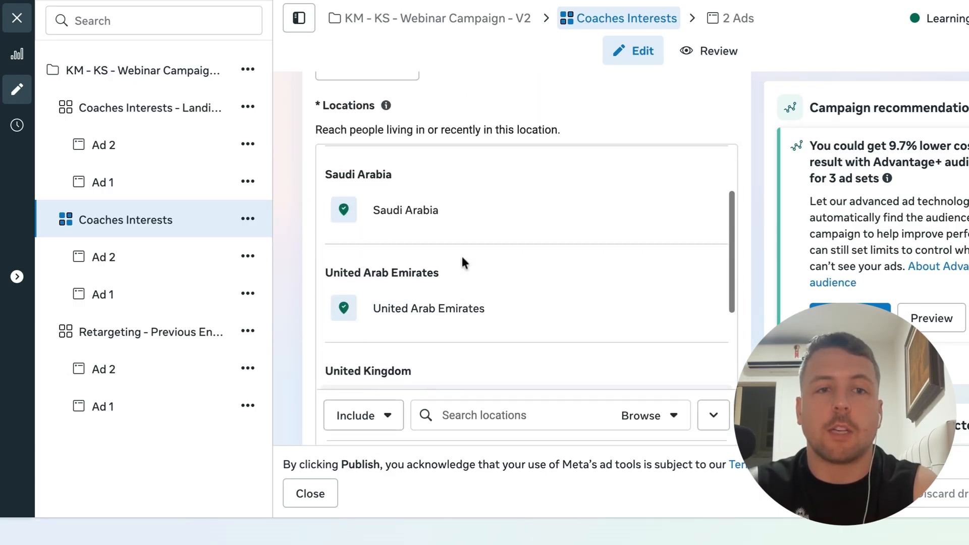
scroll(462, 253, "down", 5)
scroll(407, 204, "down", 5)
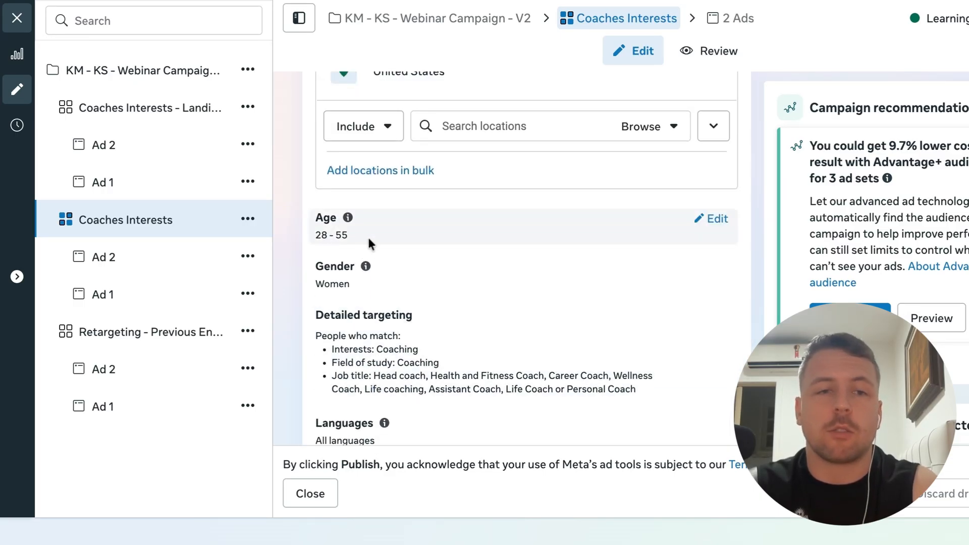
Open the Coaches Interests ad set's gender and detailed targeting settings for viewing
left_click(715, 273)
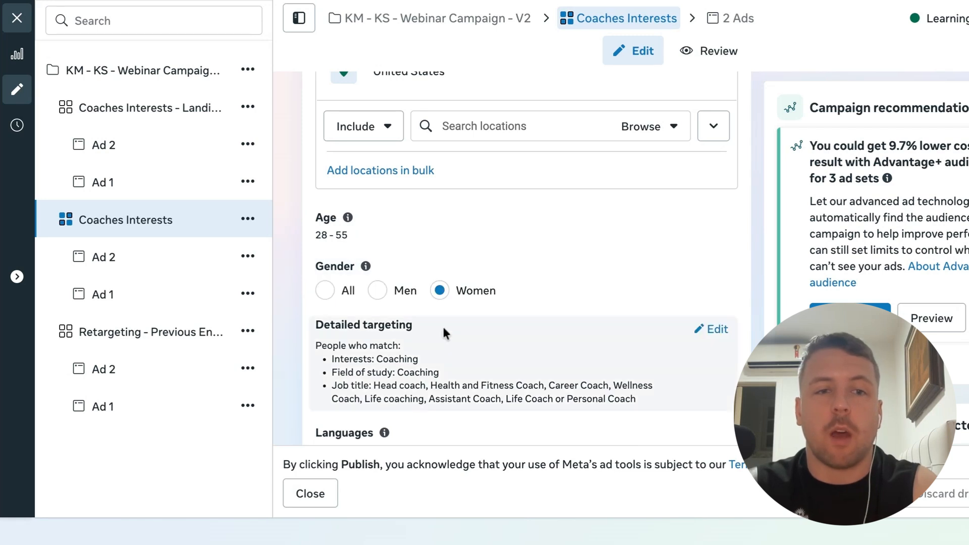
scroll(443, 325, "down", 3)
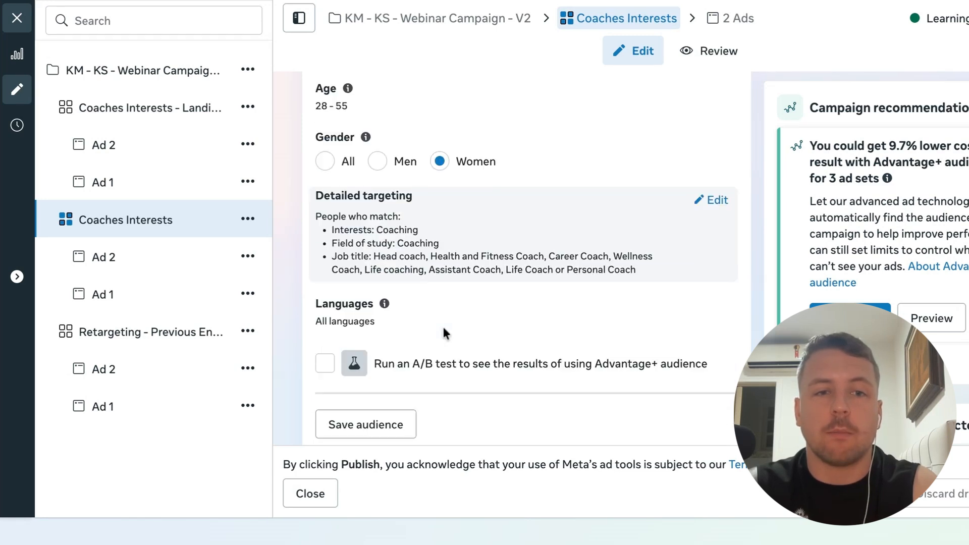
left_click(718, 202)
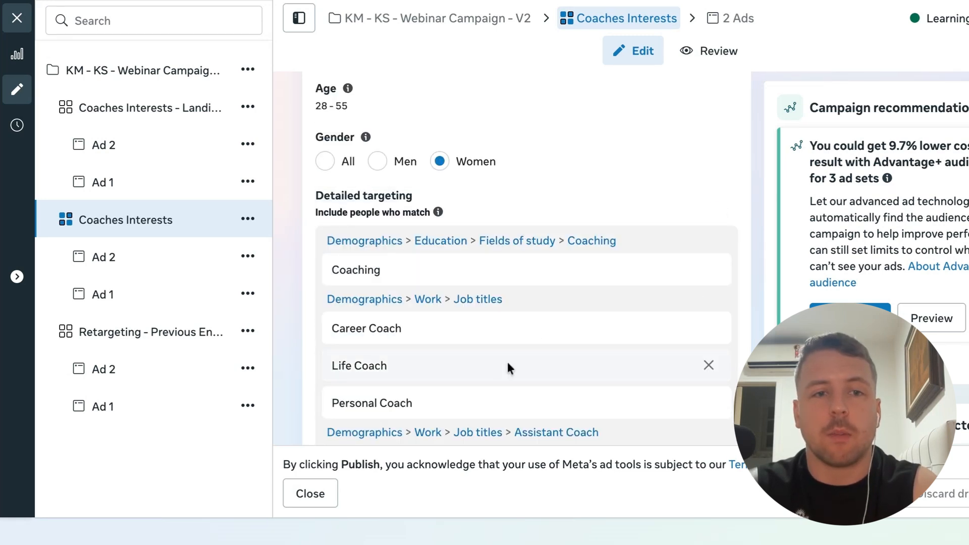
Review the detailed targeting job titles and interests listed for the Coaches Interests ad set
scroll(508, 362, "down", 1)
scroll(474, 323, "up", 1)
mouse_move(377, 268)
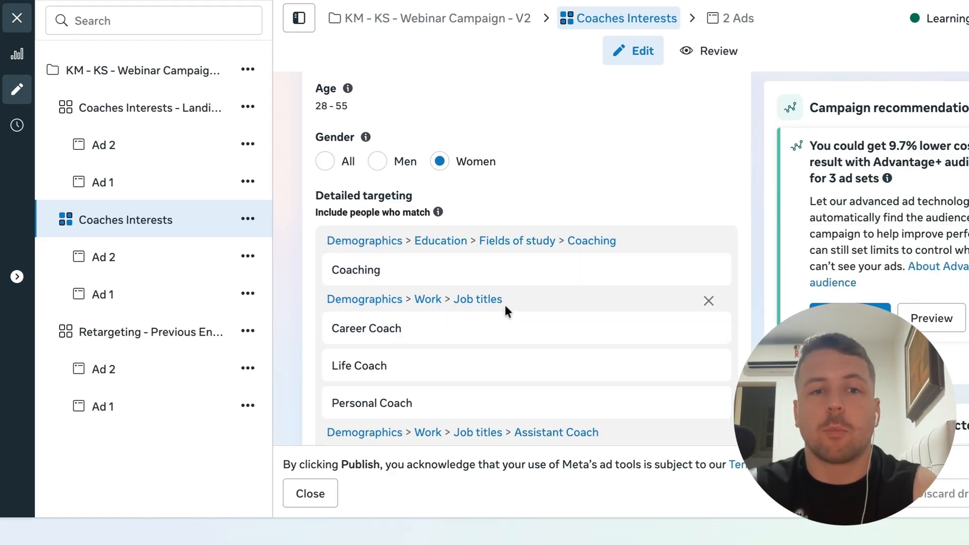
scroll(499, 378, "down", 2)
mouse_move(598, 344)
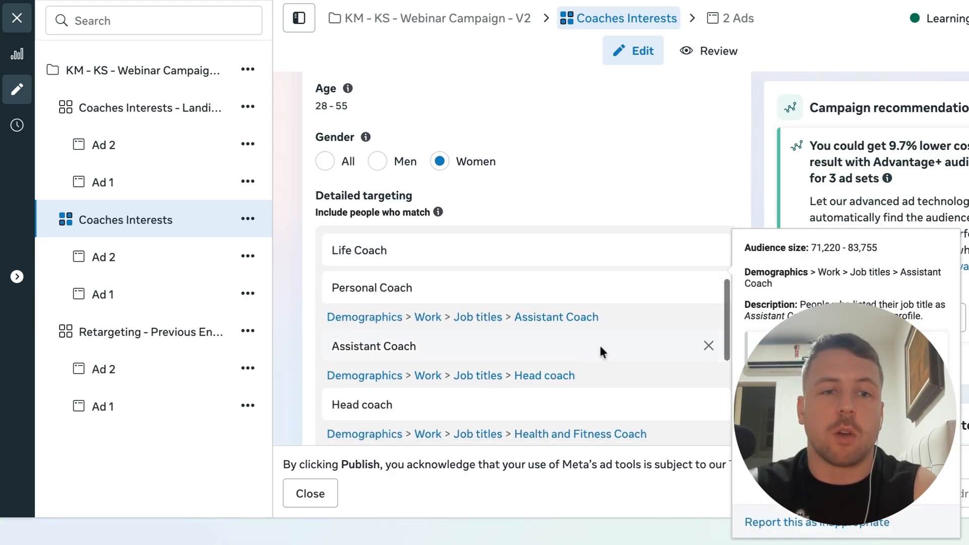
scroll(609, 354, "down", 2)
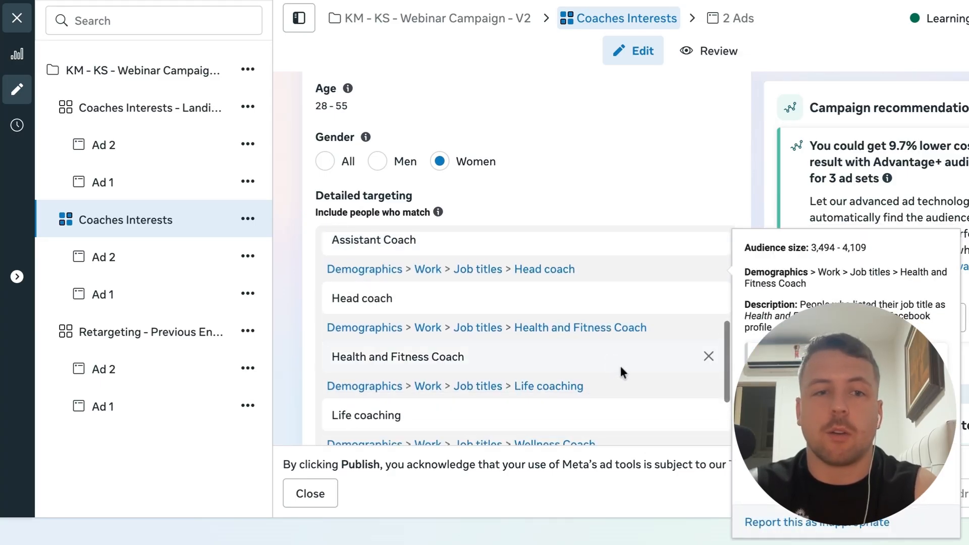
scroll(618, 365, "down", 2)
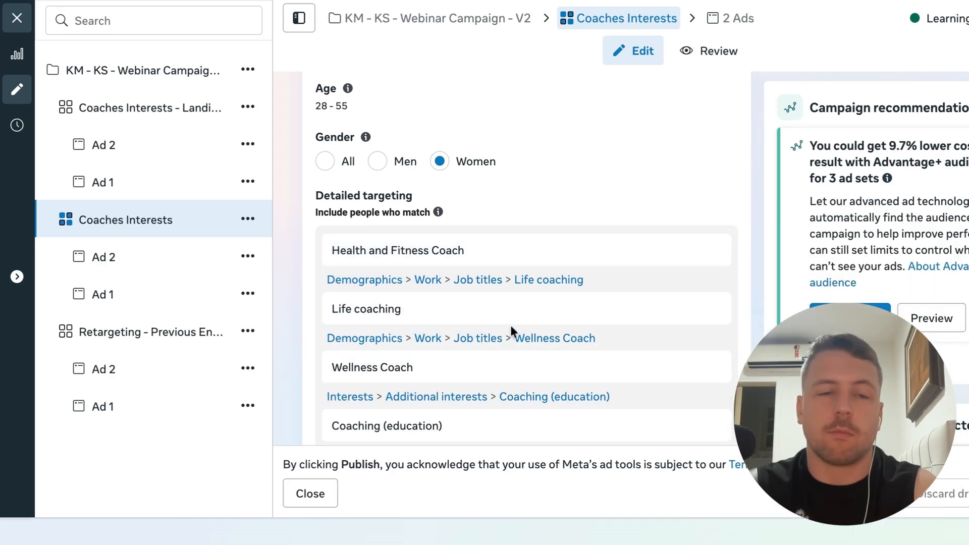
mouse_move(562, 425)
scroll(561, 425, "down", 3)
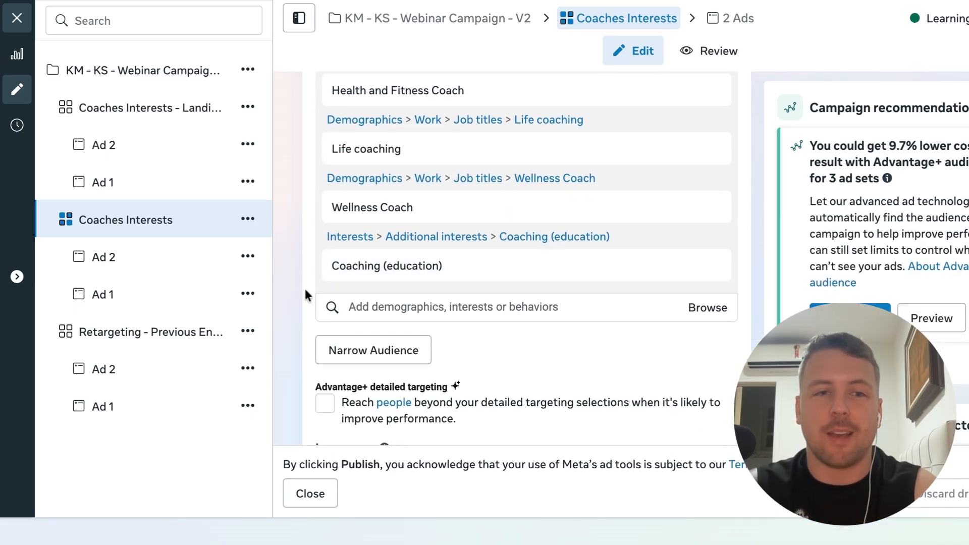
Examine the Coaches Interests ad set's Advantage+ detailed targeting, language and placement settings
scroll(279, 328, "down", 4)
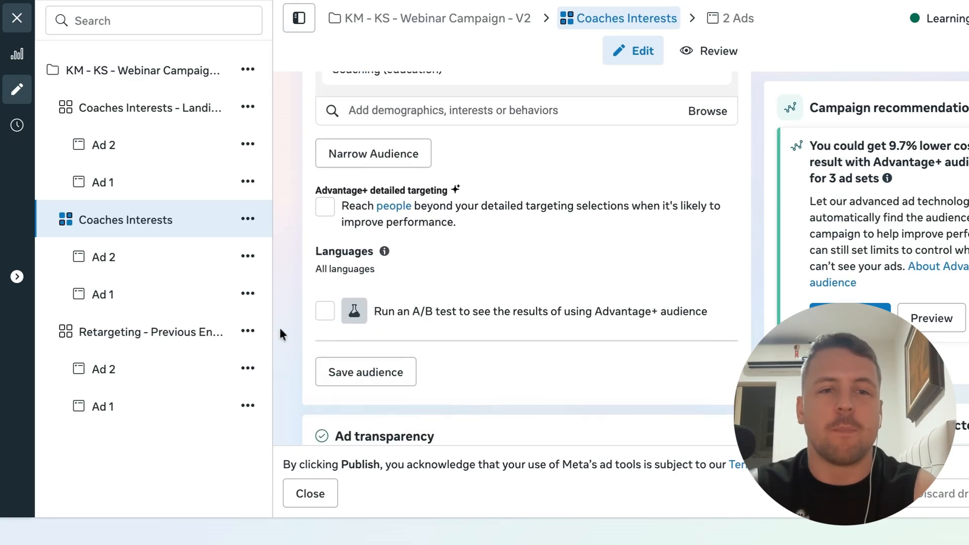
scroll(280, 328, "up", 4)
scroll(280, 328, "up", 2)
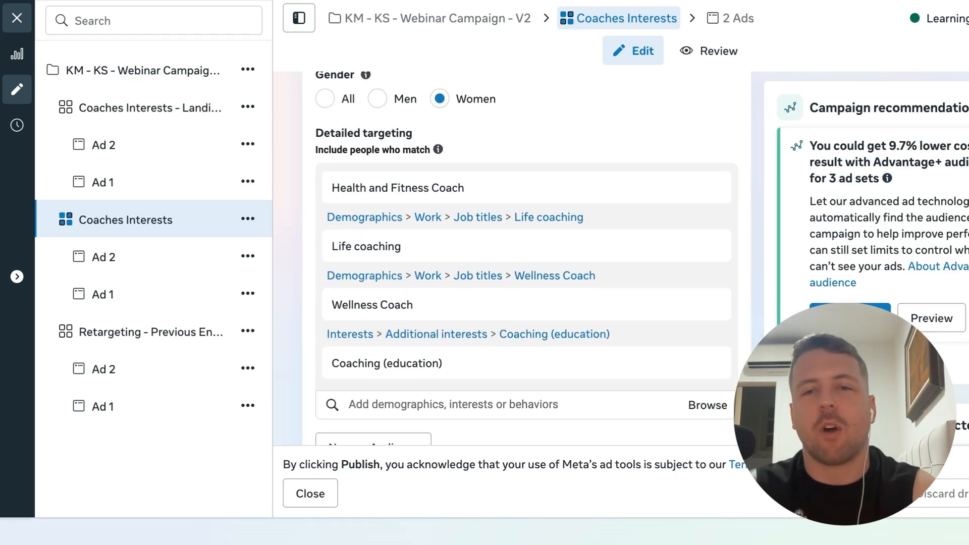
scroll(527, 258, "down", 10)
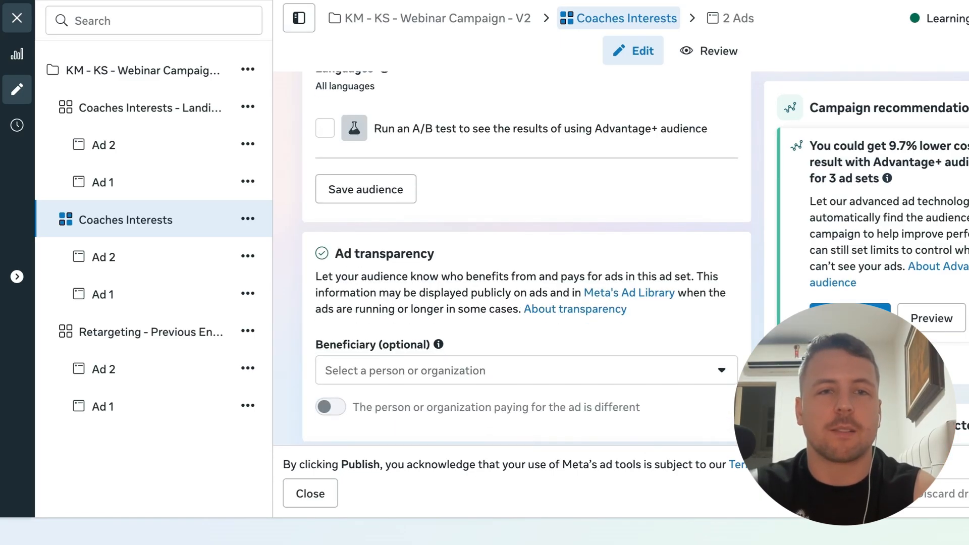
scroll(527, 258, "down", 1)
scroll(527, 258, "up", 8)
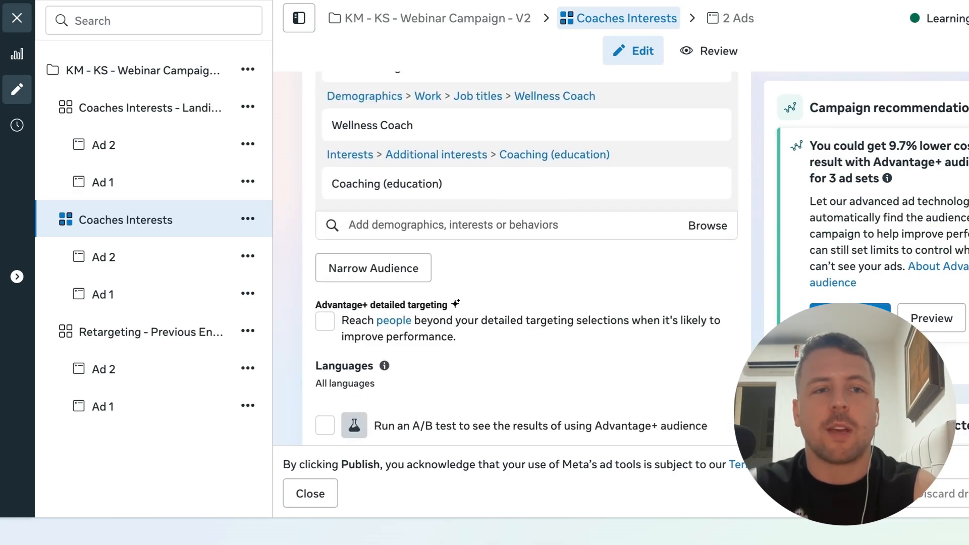
scroll(527, 258, "down", 8)
scroll(527, 258, "down", 7)
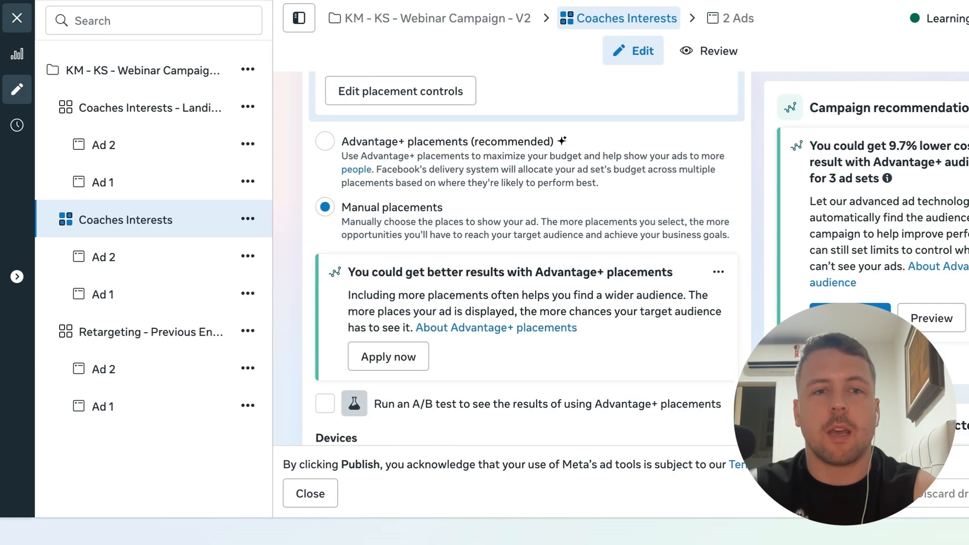
scroll(394, 240, "down", 3)
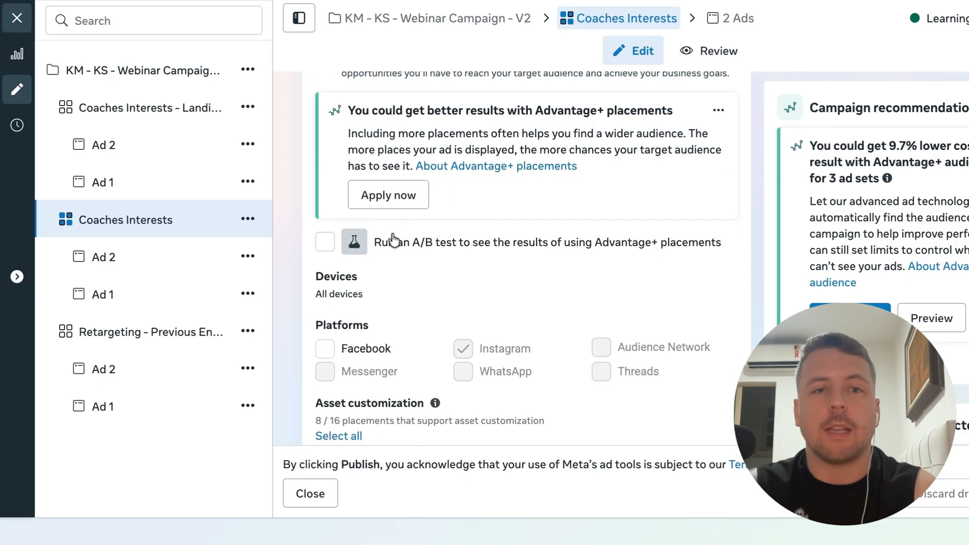
Examine the Coaches Interests ad set's manual placements, platforms and selected placement options
scroll(394, 240, "up", 3)
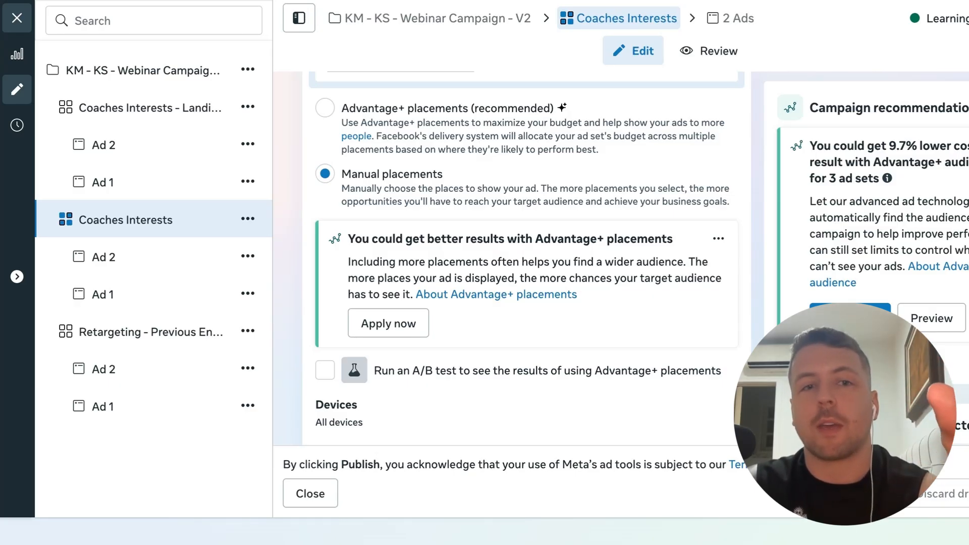
scroll(406, 228, "down", 7)
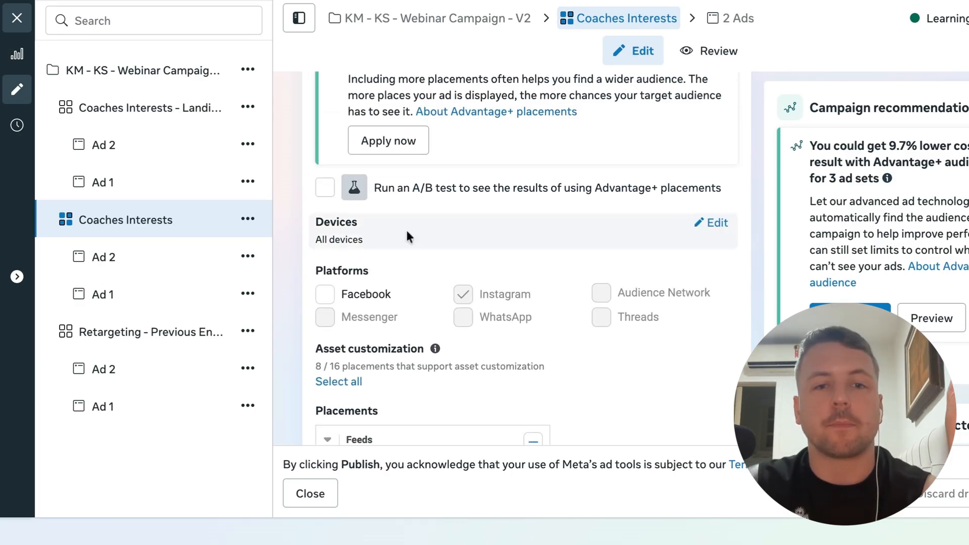
scroll(585, 361, "down", 4)
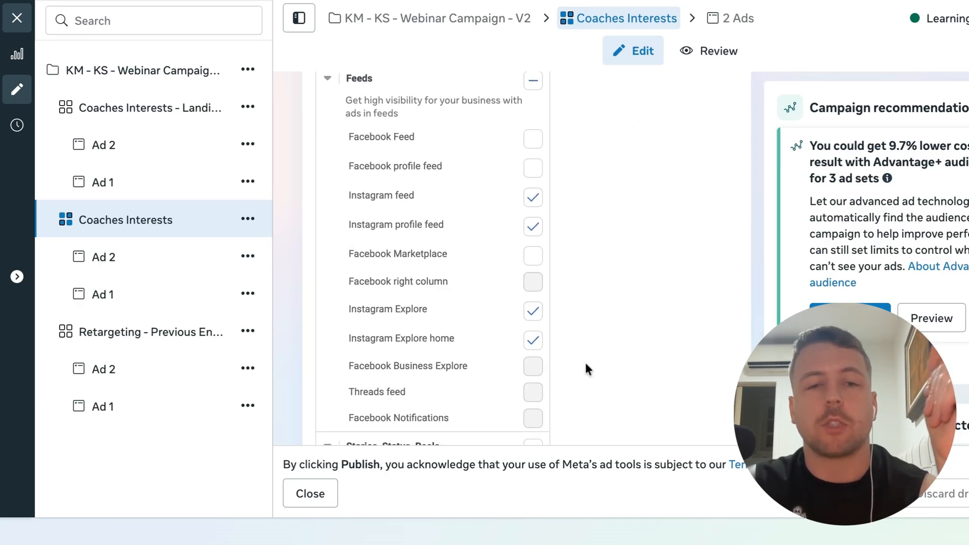
scroll(586, 253, "up", 4)
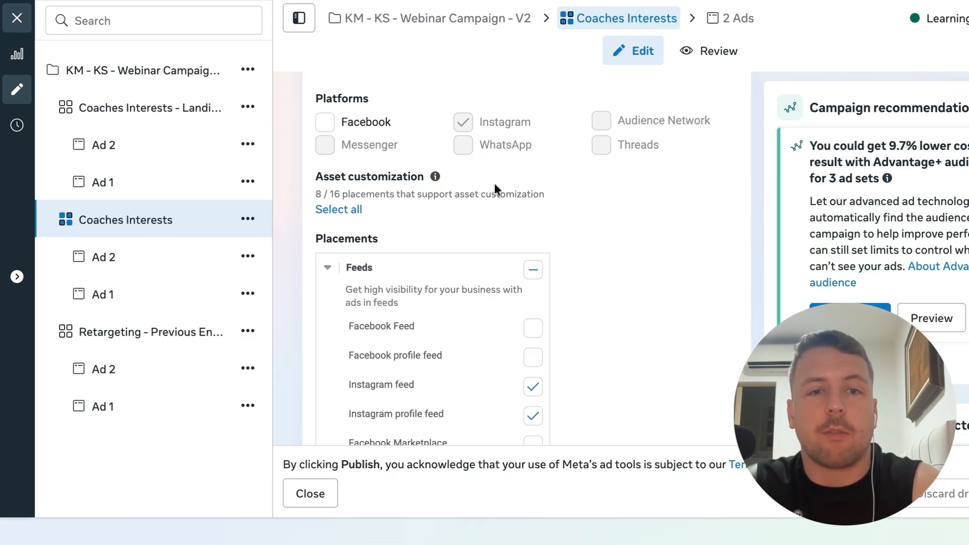
scroll(575, 294, "down", 3)
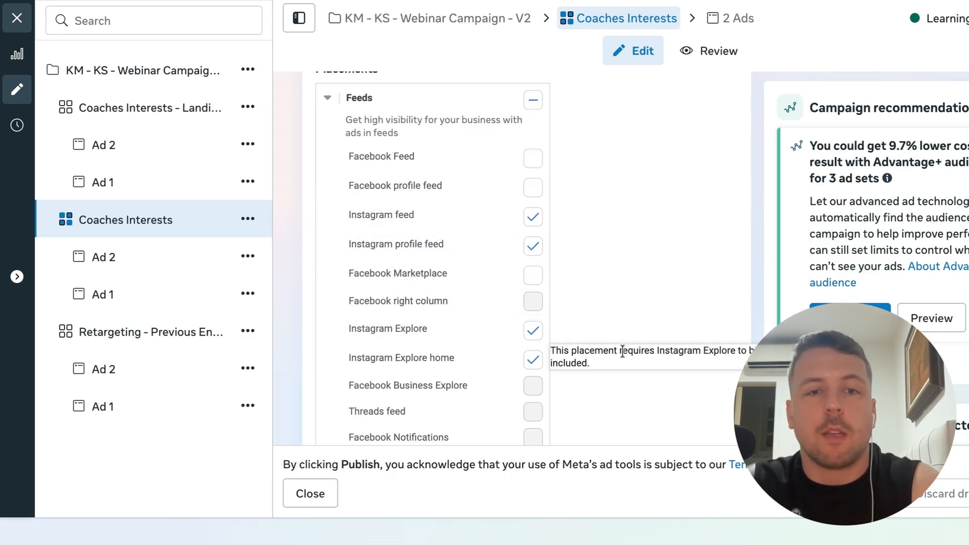
scroll(529, 435, "down", 6)
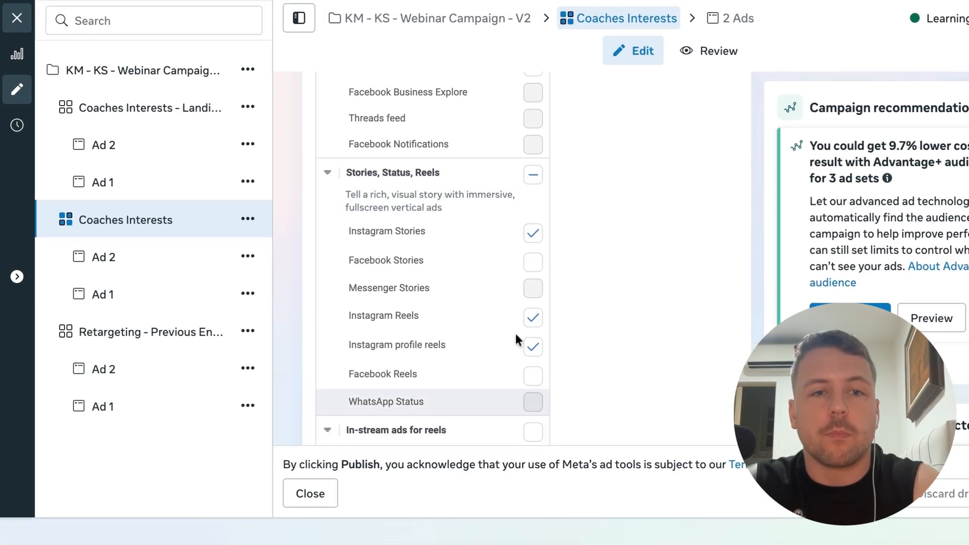
scroll(489, 347, "down", 3)
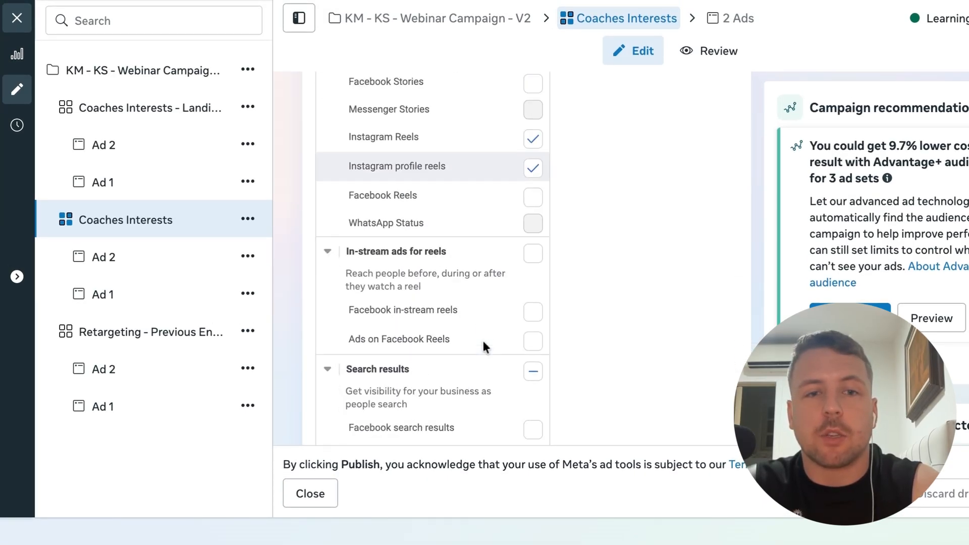
scroll(483, 346, "down", 2)
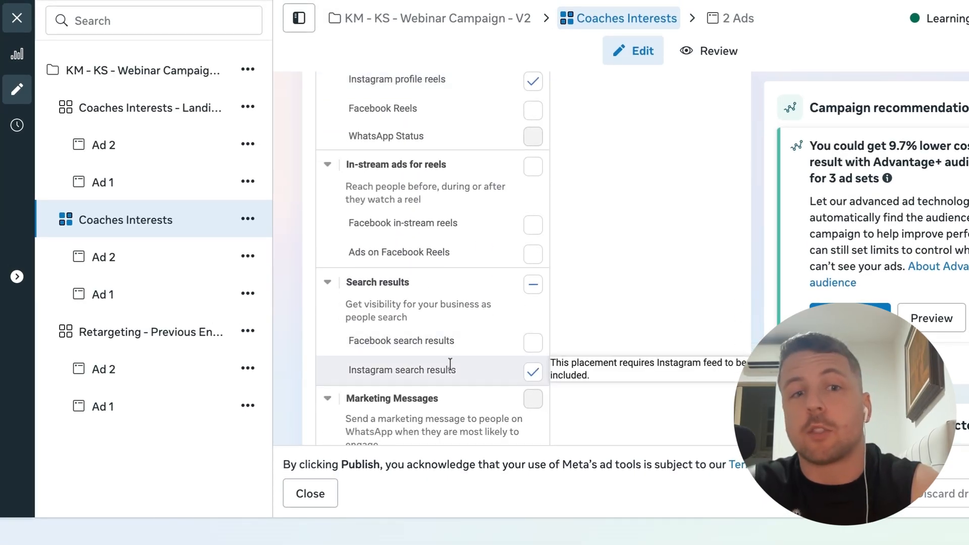
scroll(477, 374, "down", 4)
scroll(478, 374, "up", 10)
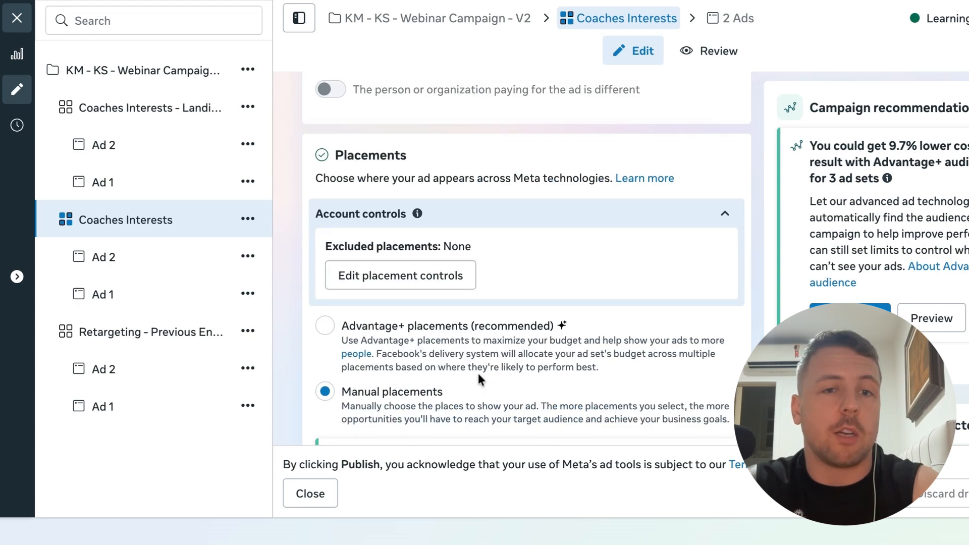
Open the Retargeting - Previous Engagers ad set of the V2 campaign
scroll(478, 374, "up", 10)
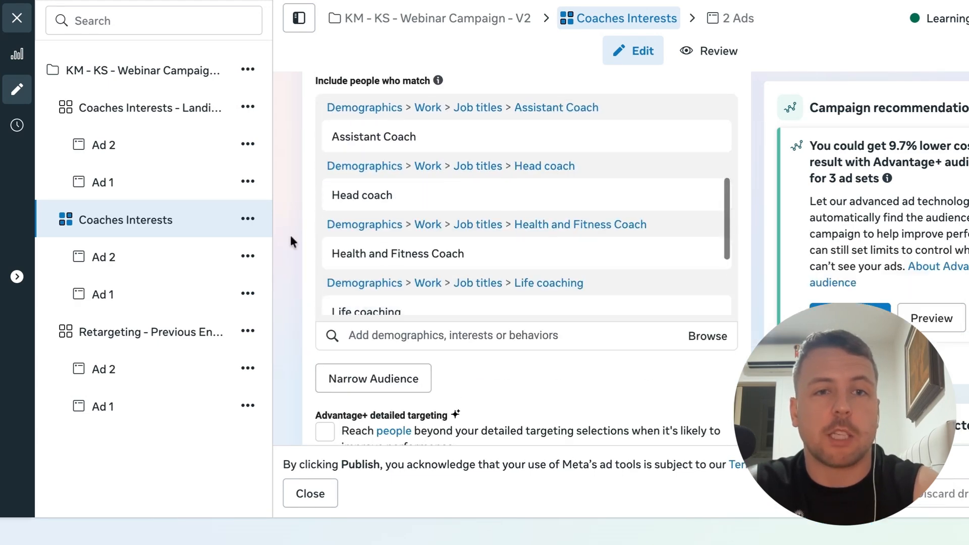
scroll(284, 231, "up", 4)
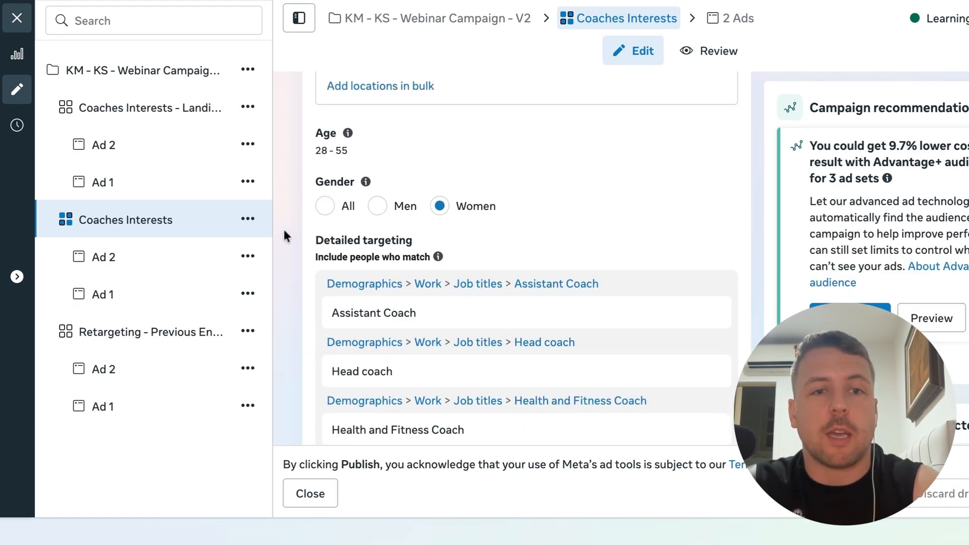
scroll(283, 229, "up", 10)
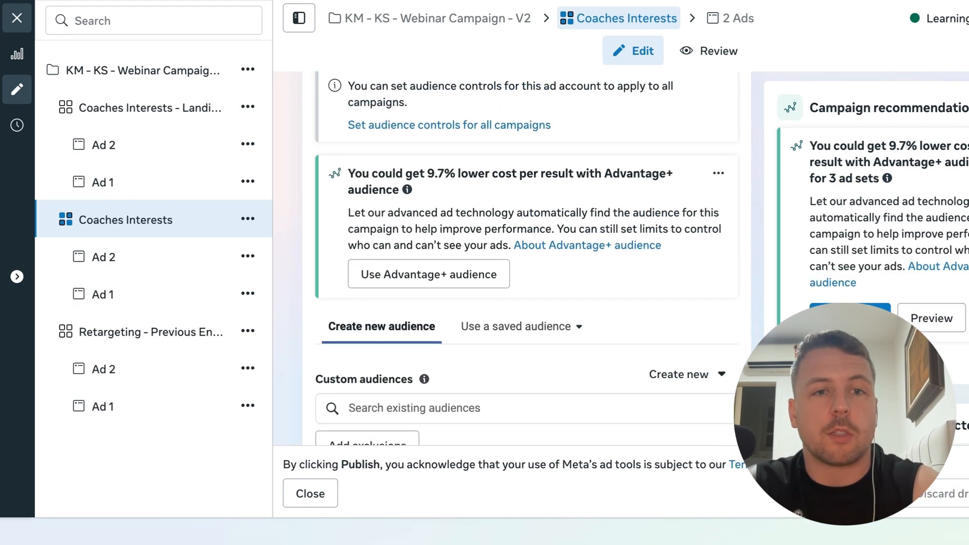
scroll(527, 257, "up", 10)
scroll(309, 256, "up", 7)
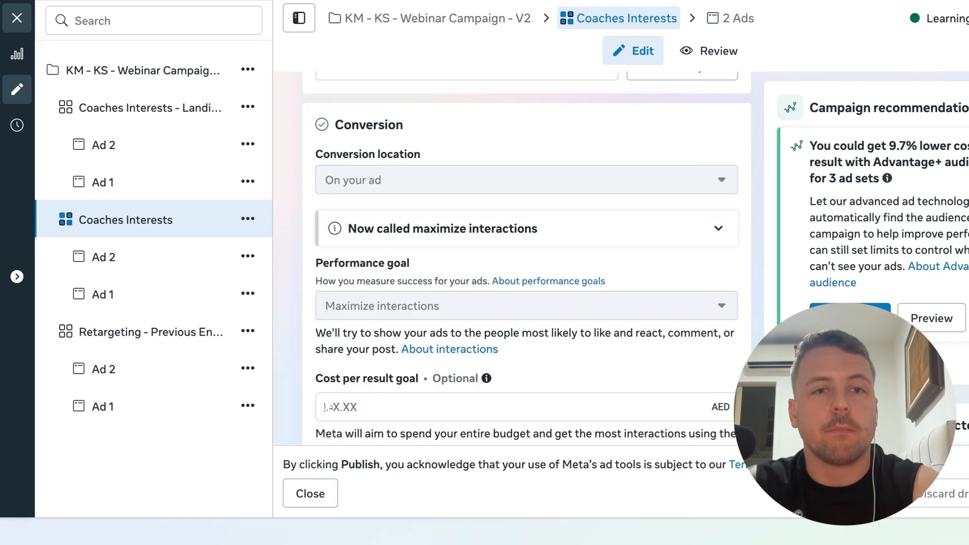
left_click(157, 340)
Review the Instagram engagement custom audiences used in the Retargeting - Previous Engagers ad set
scroll(292, 344, "down", 2)
scroll(292, 344, "up", 2)
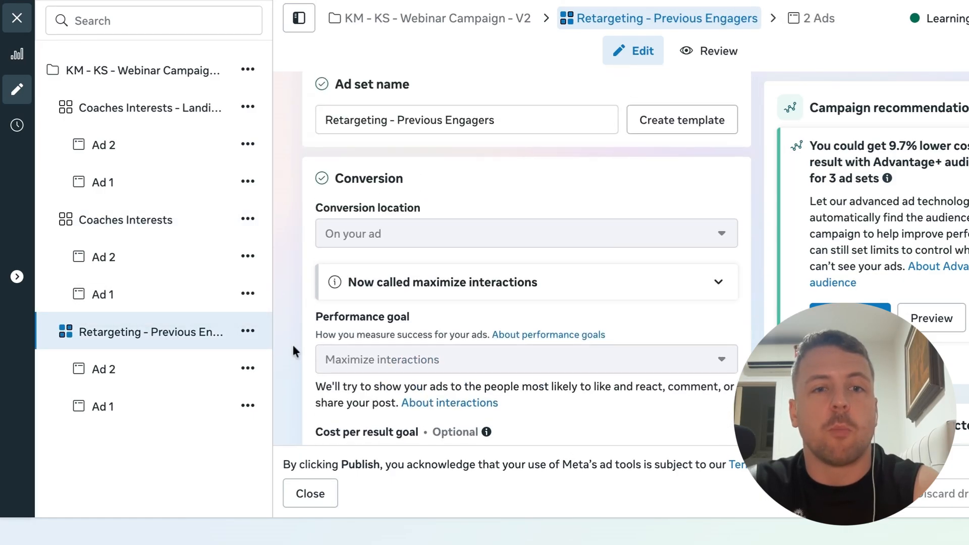
scroll(292, 344, "down", 15)
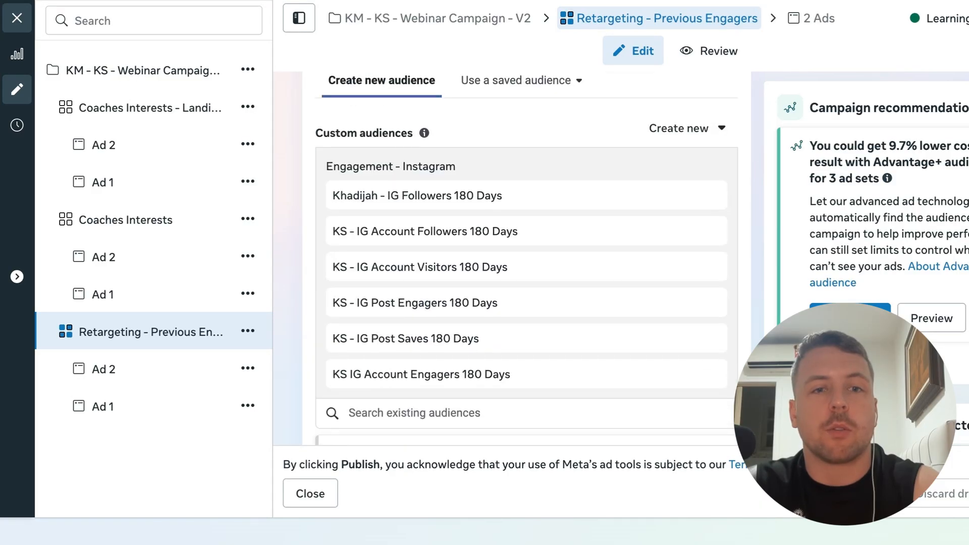
scroll(525, 172, "down", 1)
scroll(564, 230, "down", 1)
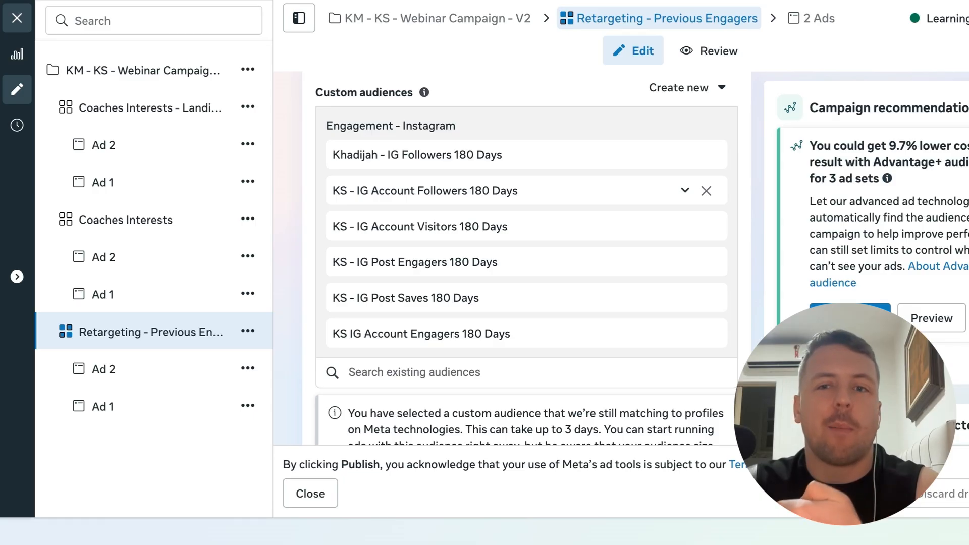
scroll(508, 243, "down", 1)
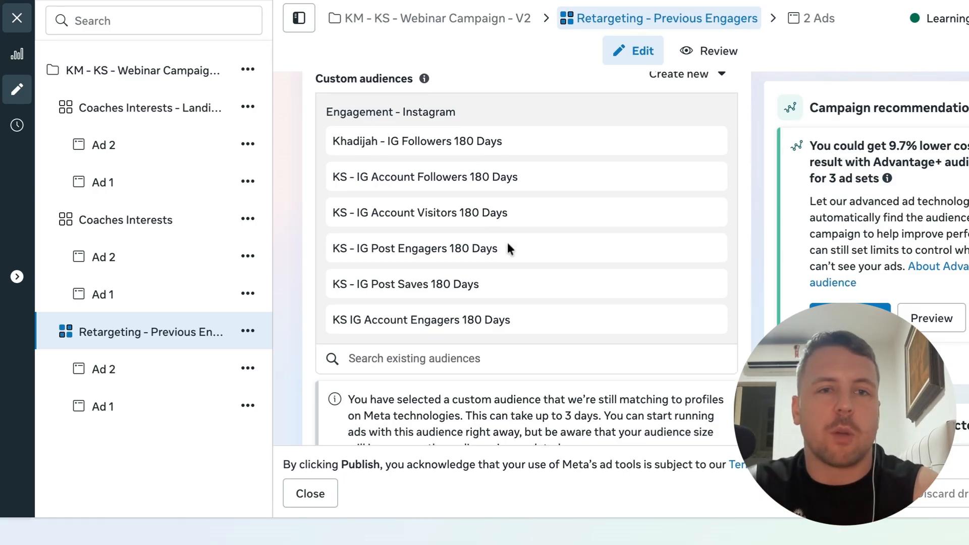
scroll(507, 243, "up", 3)
scroll(462, 348, "down", 1)
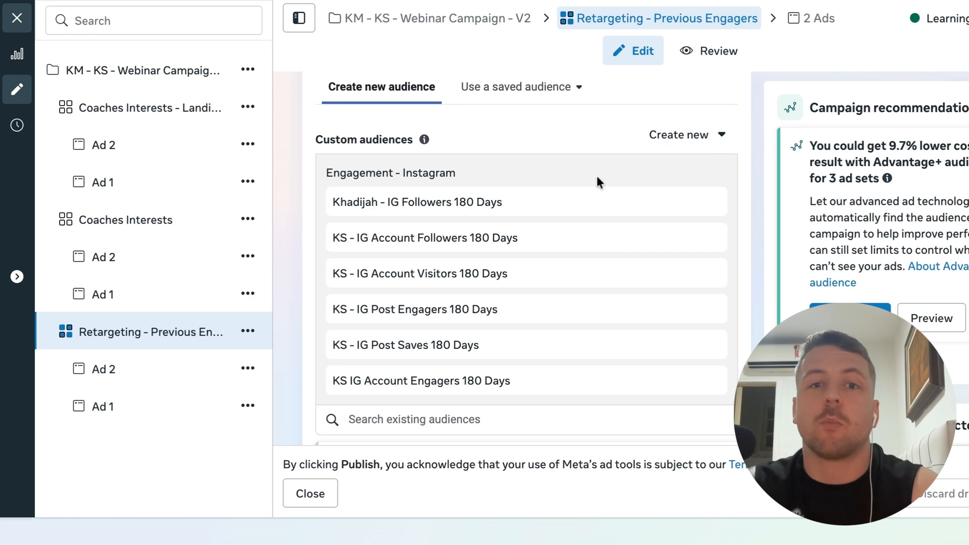
Start creating a new custom audience using Instagram account as the source
left_click(724, 142)
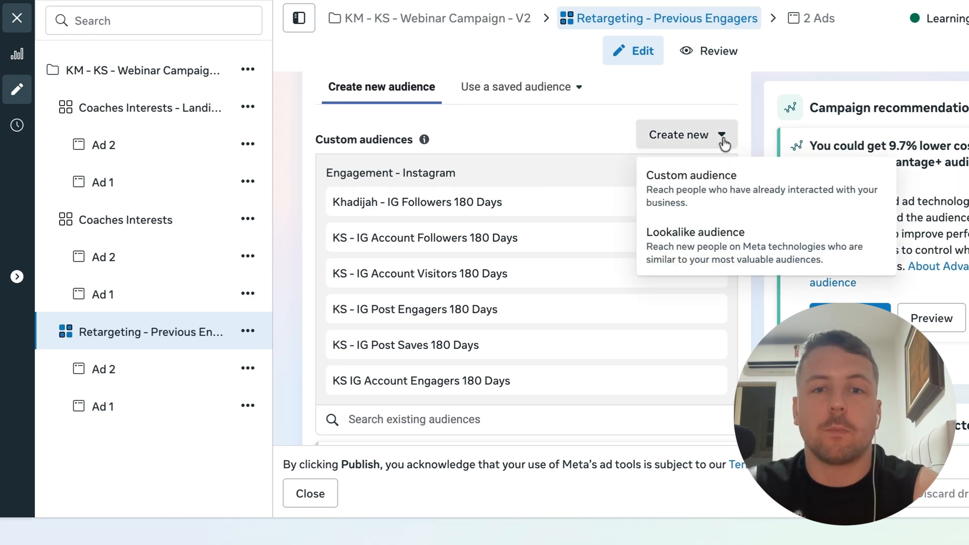
left_click(765, 191)
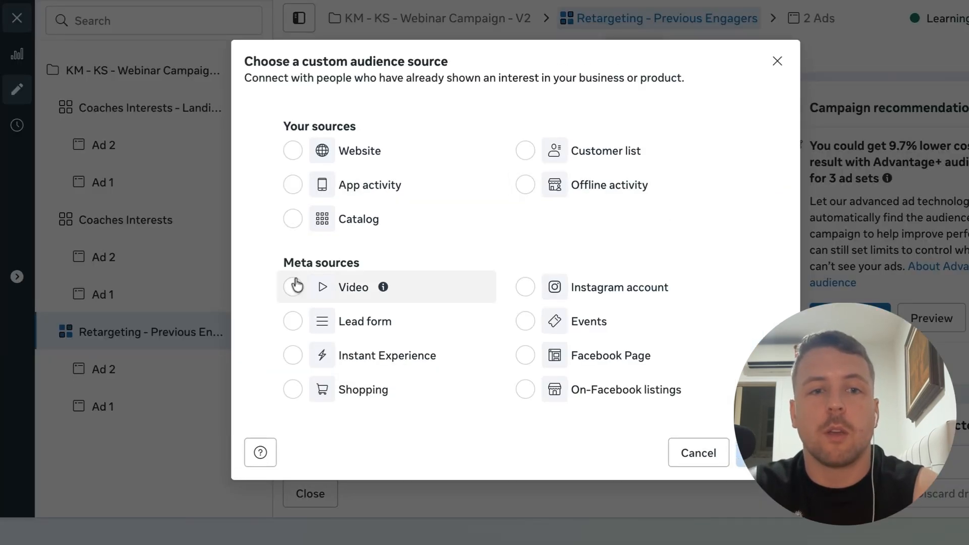
left_click(525, 288)
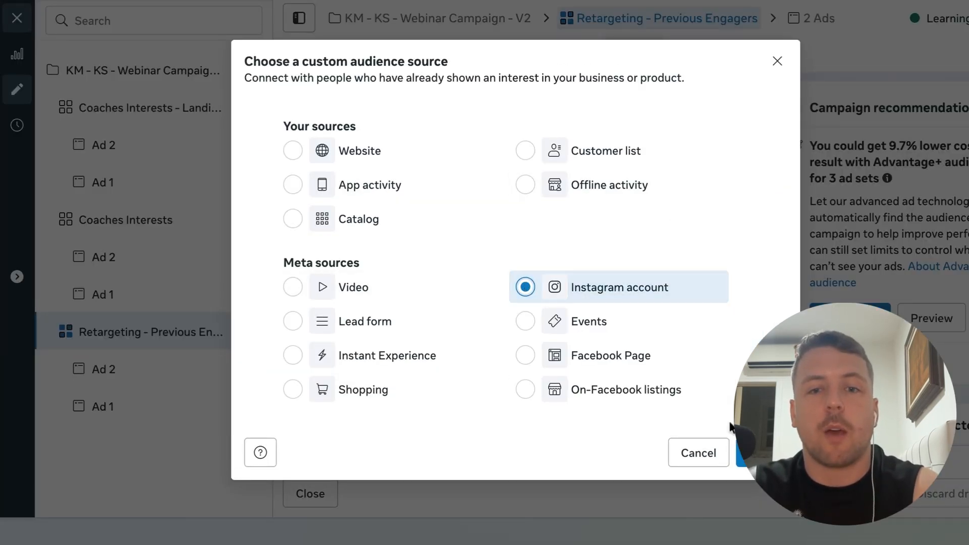
left_click(762, 453)
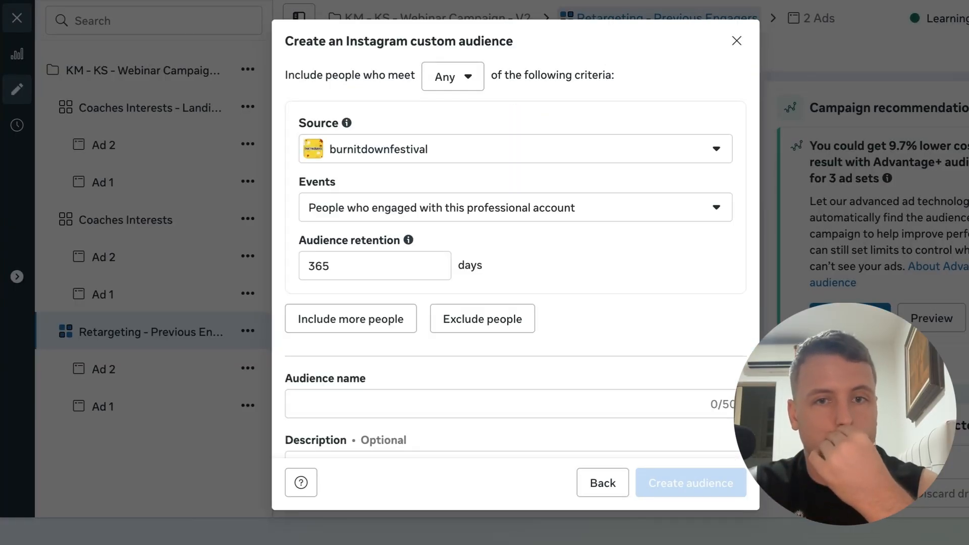
Set the source to the coach's Instagram account and the event to people who started following this professional account
left_click(676, 157)
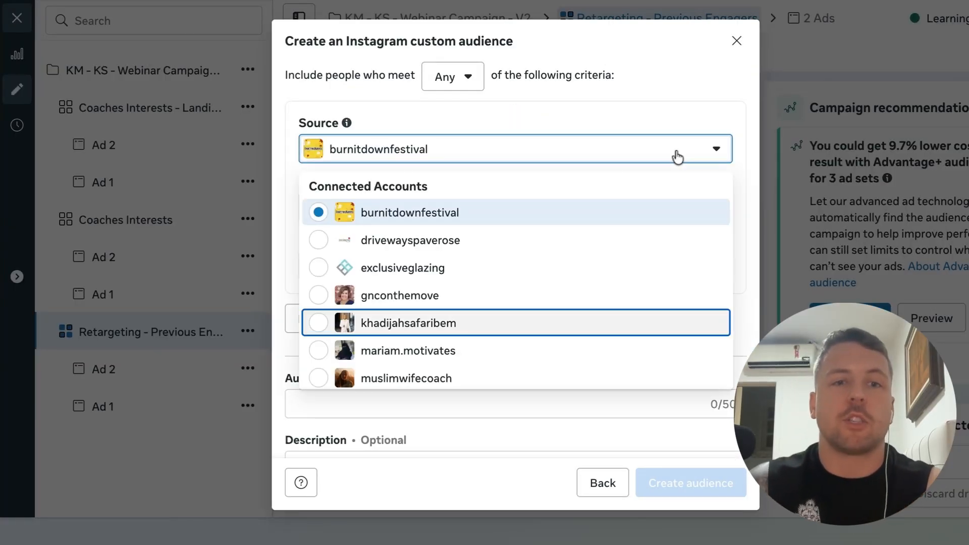
left_click(443, 325)
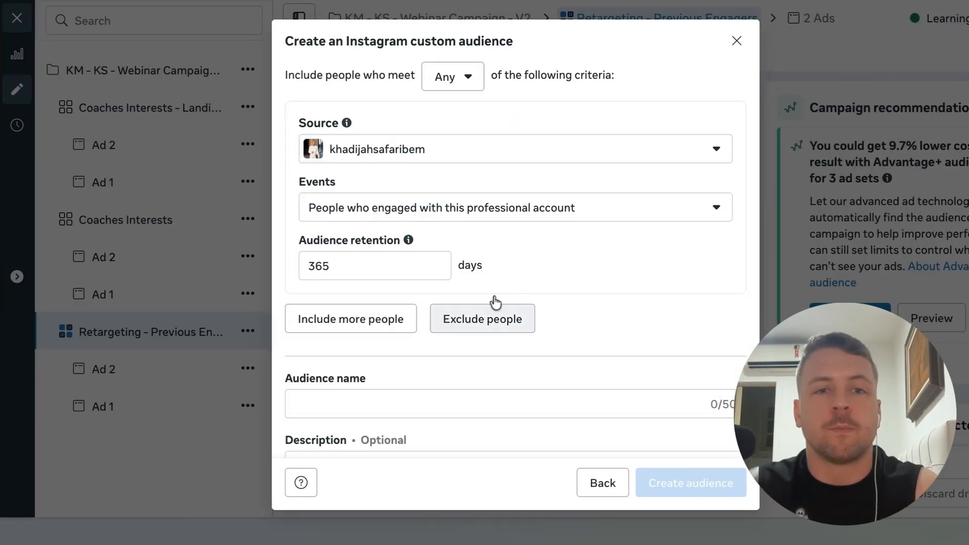
left_click(544, 212)
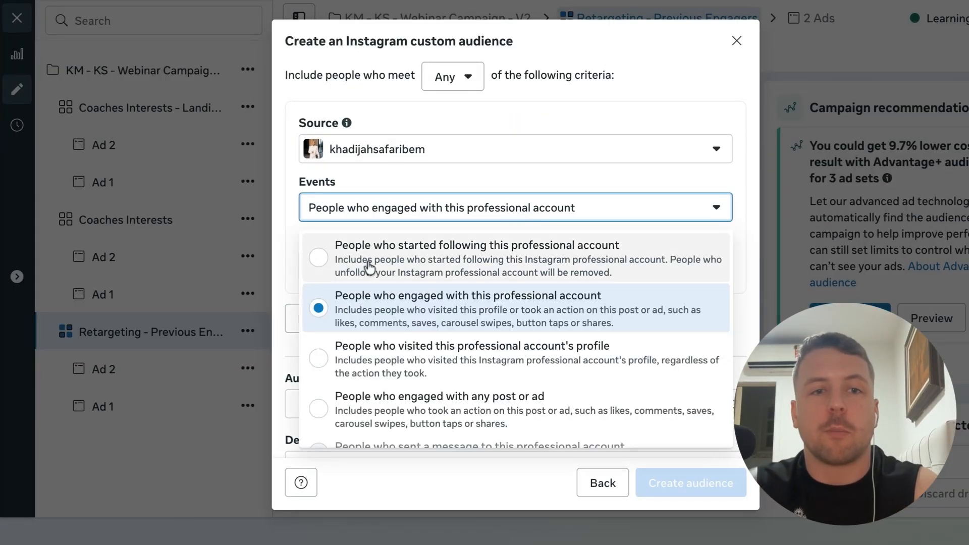
left_click(326, 262)
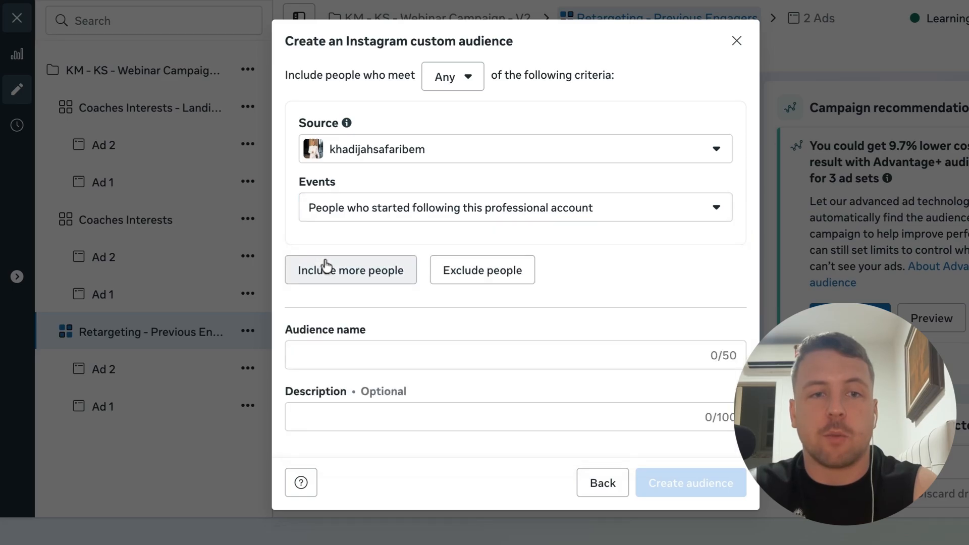
Name the new audience IG Followers 180 Days
left_click(342, 364)
scroll(440, 333, "down", 1)
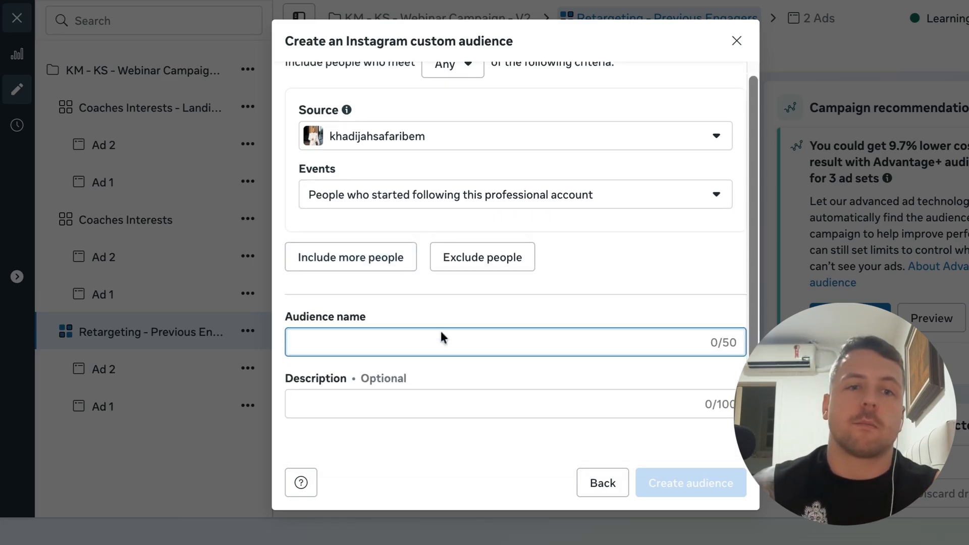
type("IG ")
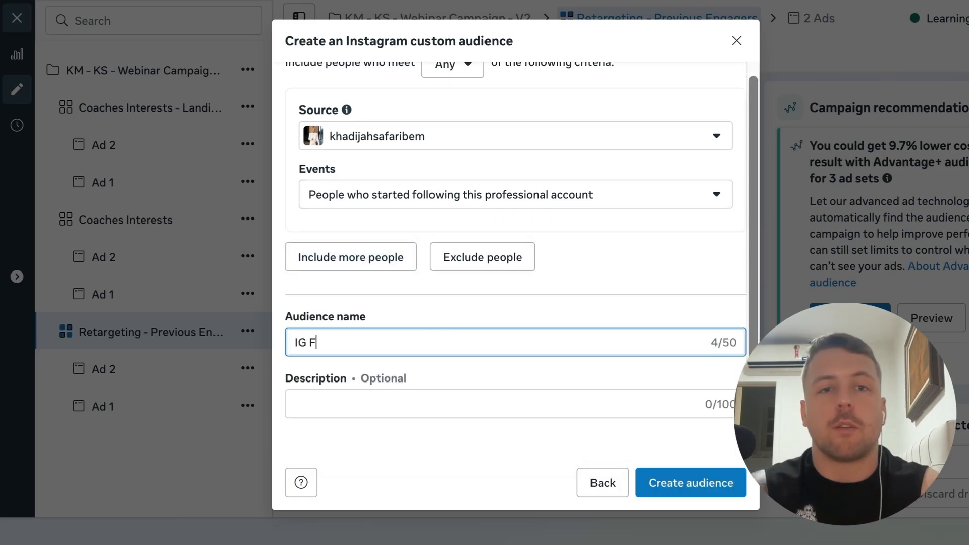
type("Followers 180 Days")
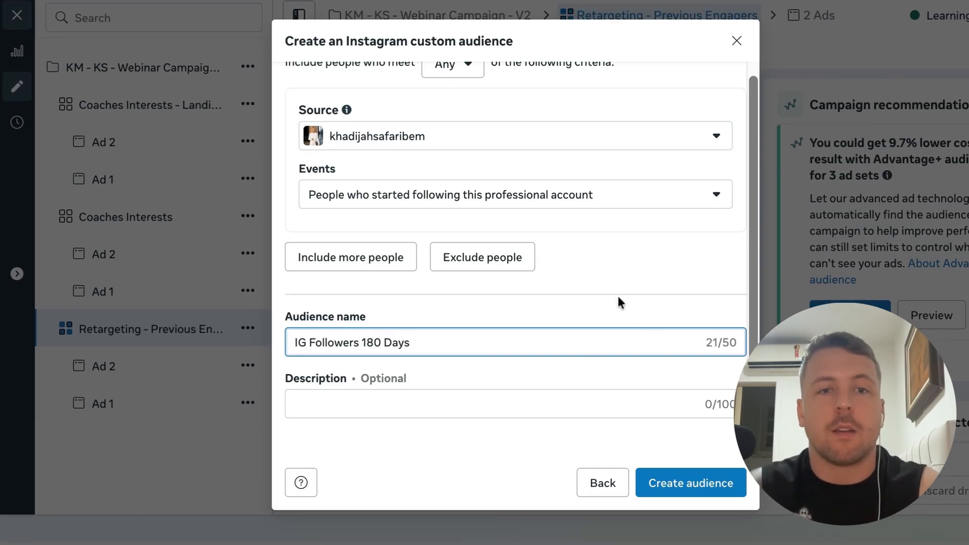
Switch the audience event to people who engaged with this professional account and set retention to 180 days
scroll(618, 299, "up", 1)
left_click(630, 221)
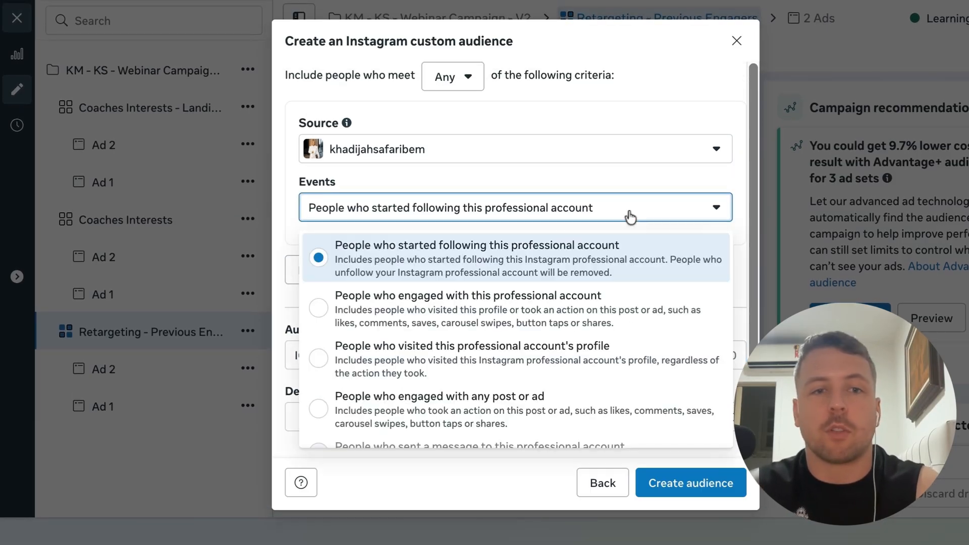
left_click(331, 310)
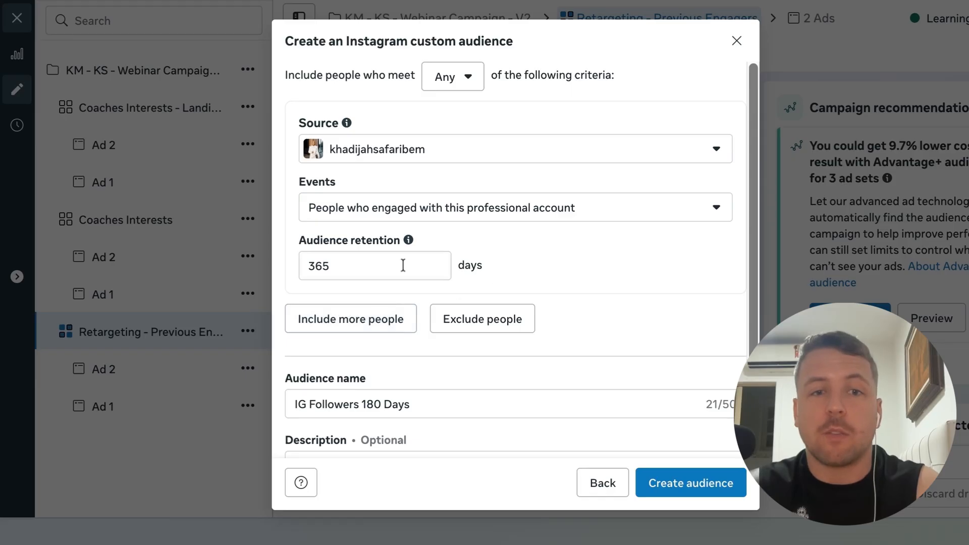
left_click_drag(359, 265, 271, 256)
type("180")
left_click(591, 306)
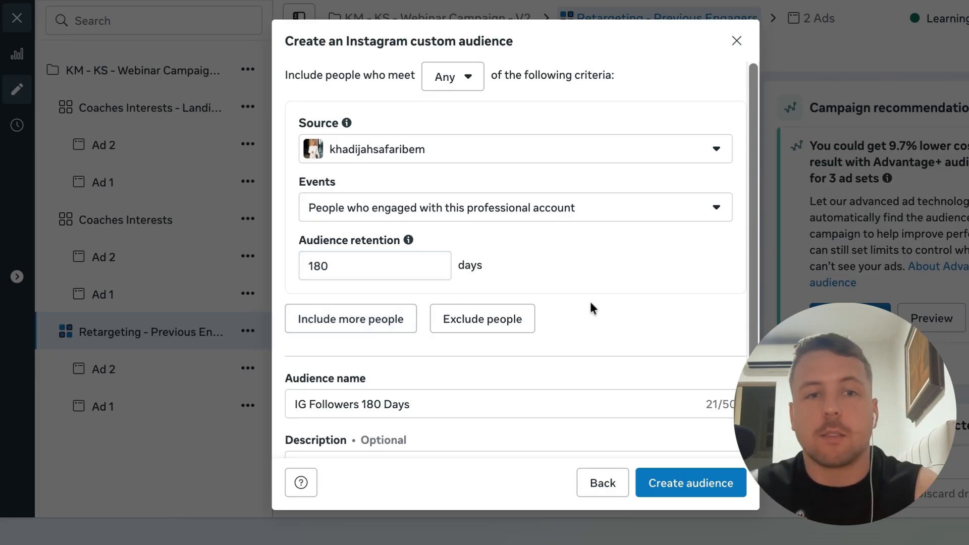
Change the audience retention to 90 days, then close the Instagram custom audience dialog without creating it
scroll(592, 307, "down", 1)
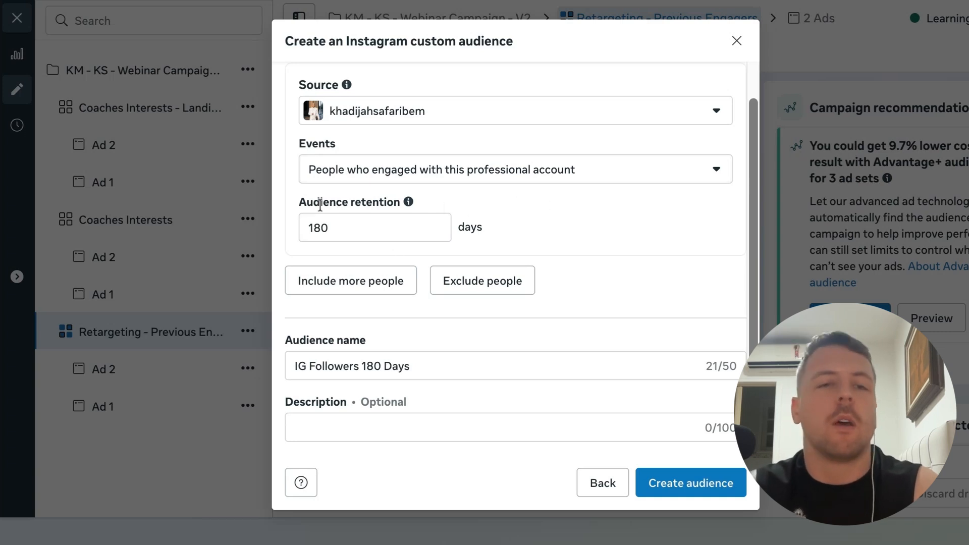
left_click_drag(410, 227, 311, 225)
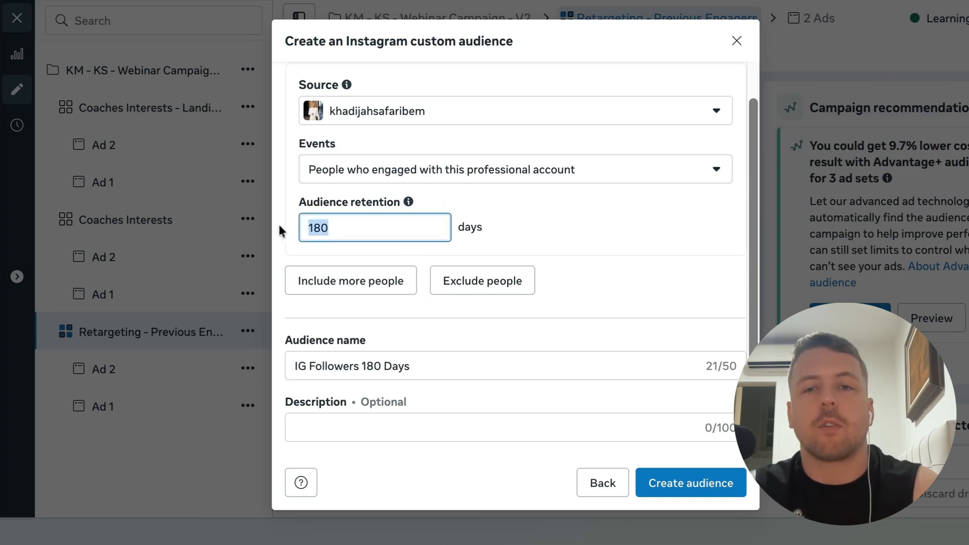
type("90")
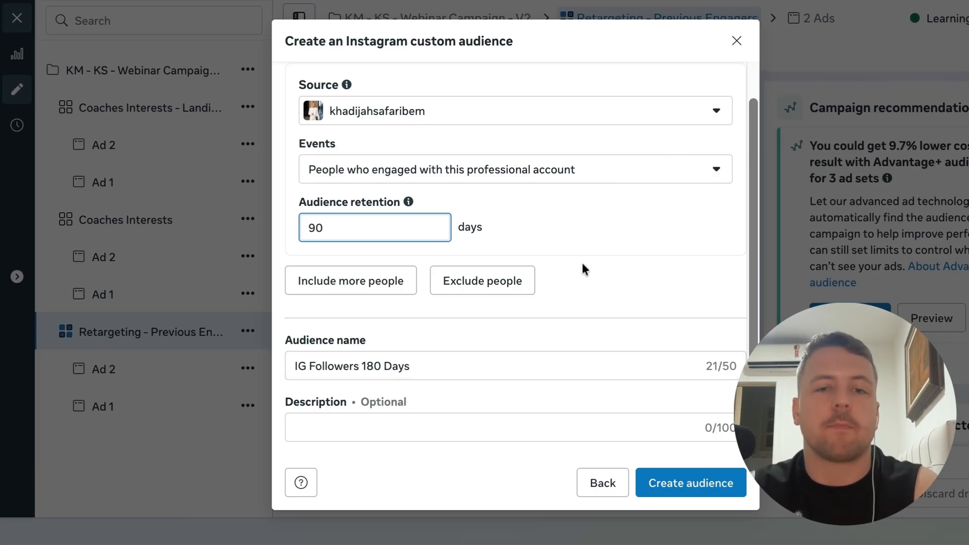
left_click(736, 41)
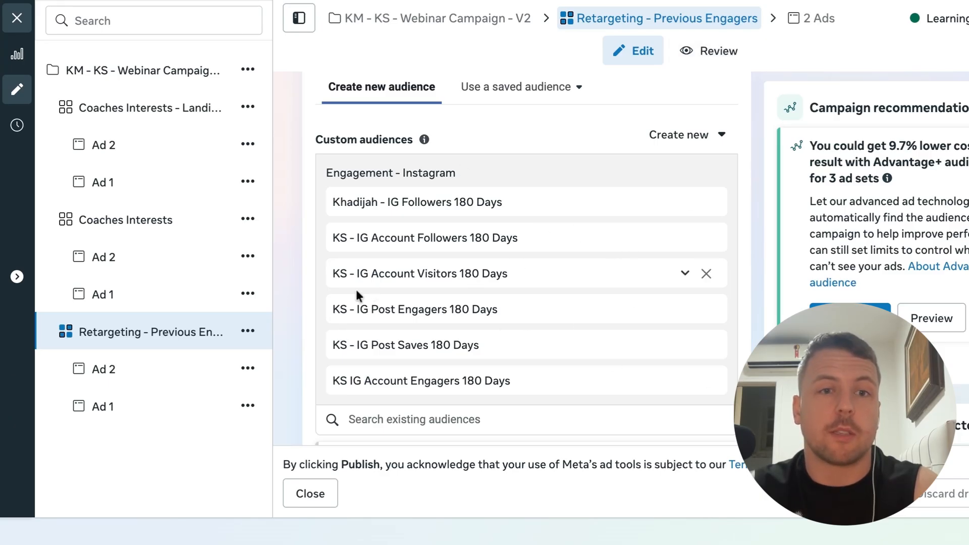
Compare the age targeting of the Retargeting - Previous Engagers and Coaches Interests ad sets
scroll(288, 323, "down", 7)
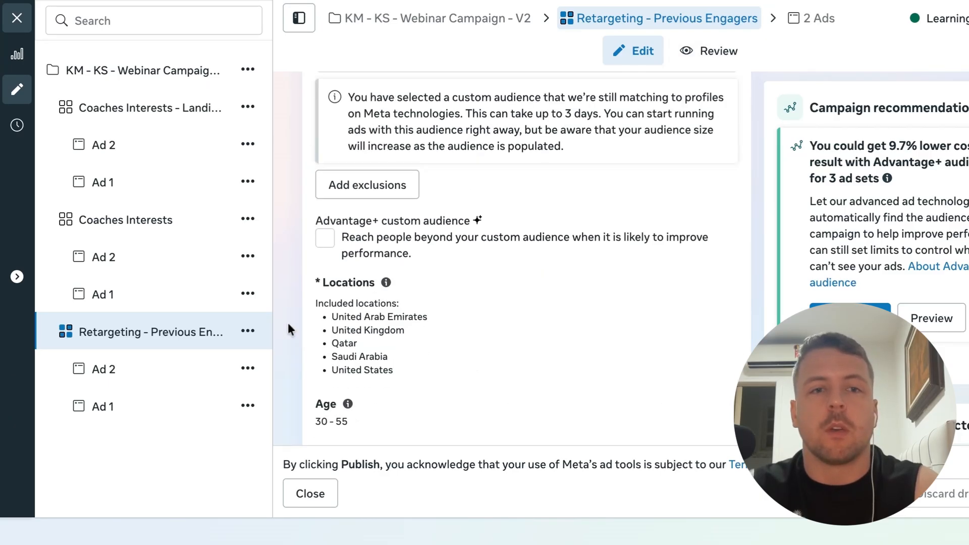
scroll(451, 381, "down", 3)
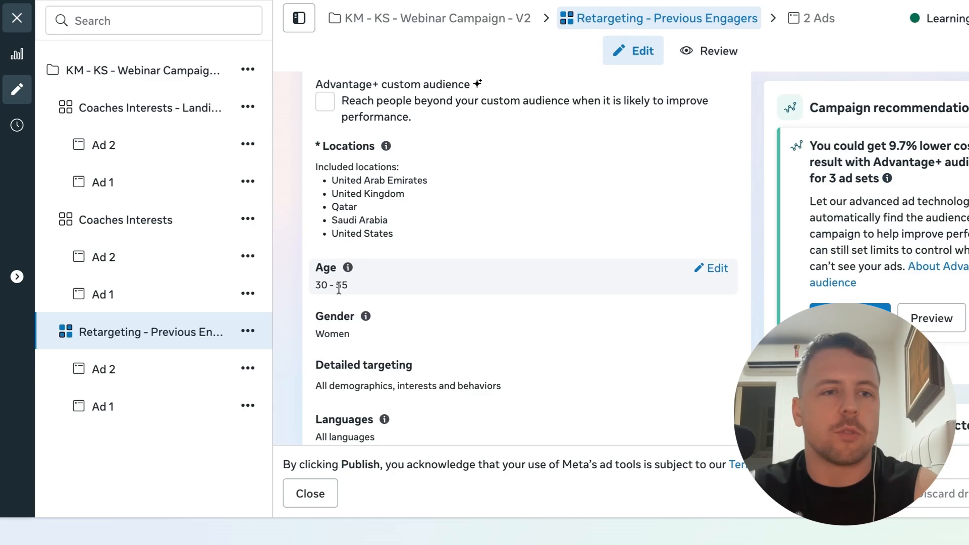
left_click(158, 225)
scroll(291, 366, "down", 10)
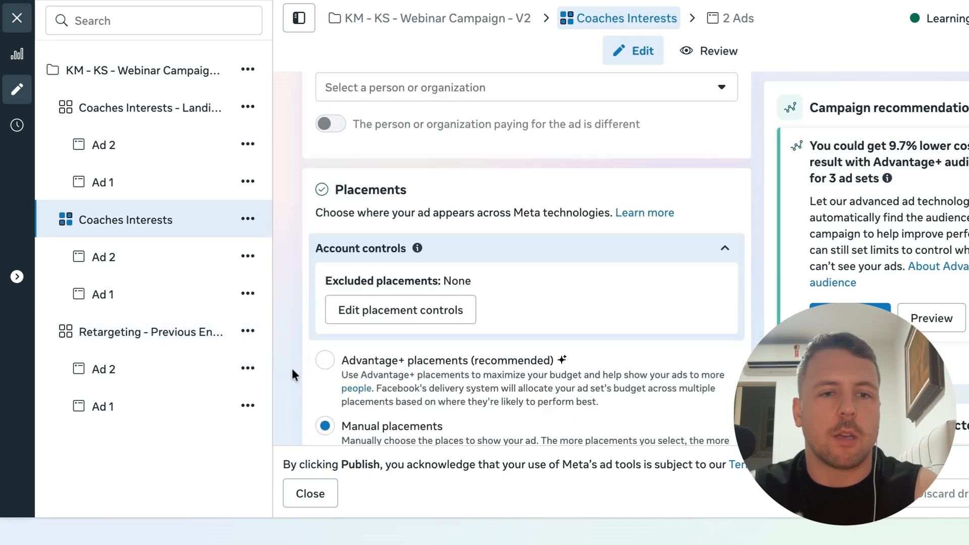
scroll(291, 366, "up", 15)
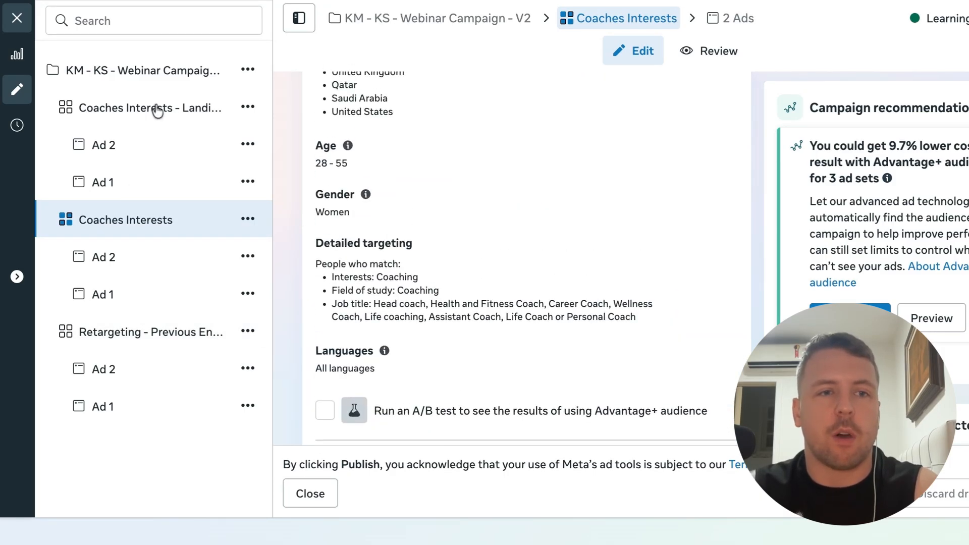
Set the minimum age of the Retargeting - Previous Engagers ad set to 28
left_click(187, 338)
scroll(310, 389, "down", 5)
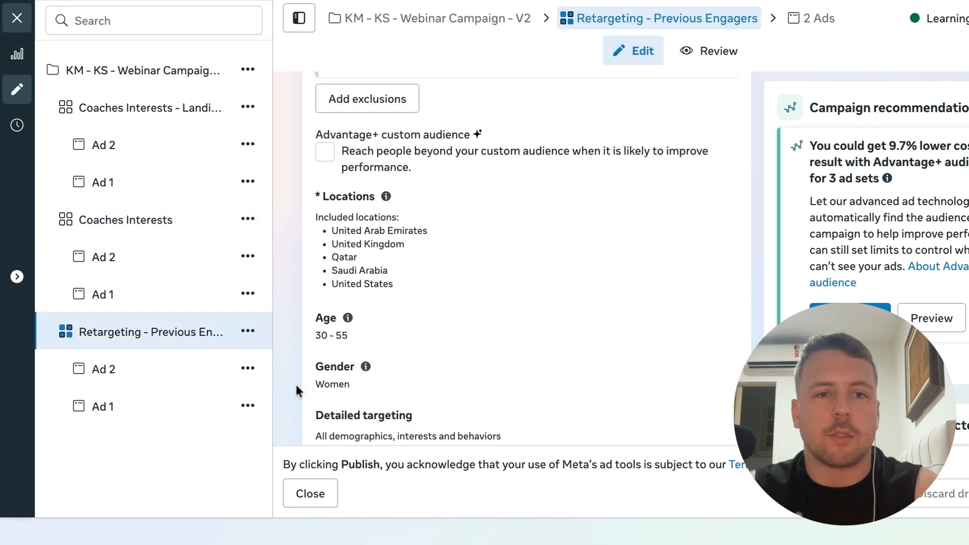
left_click(711, 288)
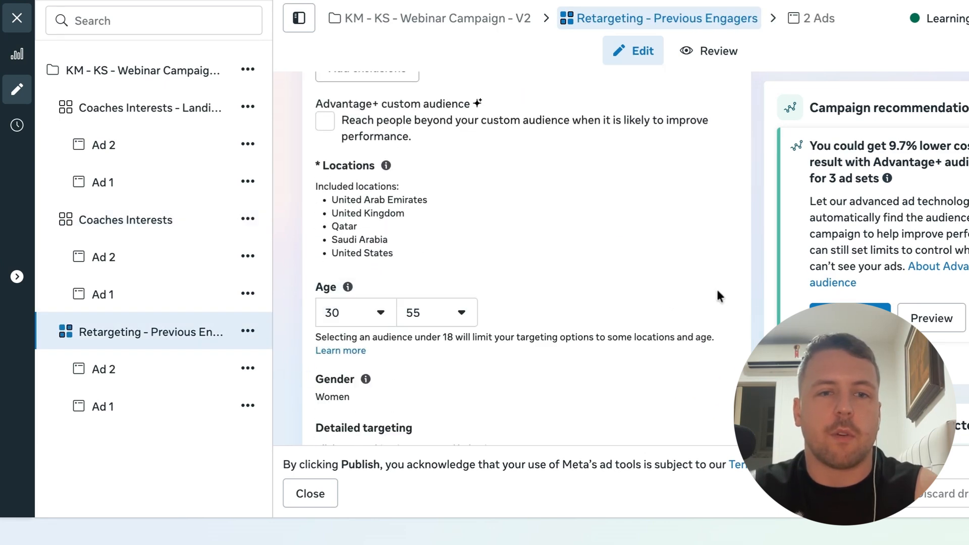
left_click(375, 326)
scroll(357, 132, "up", 3)
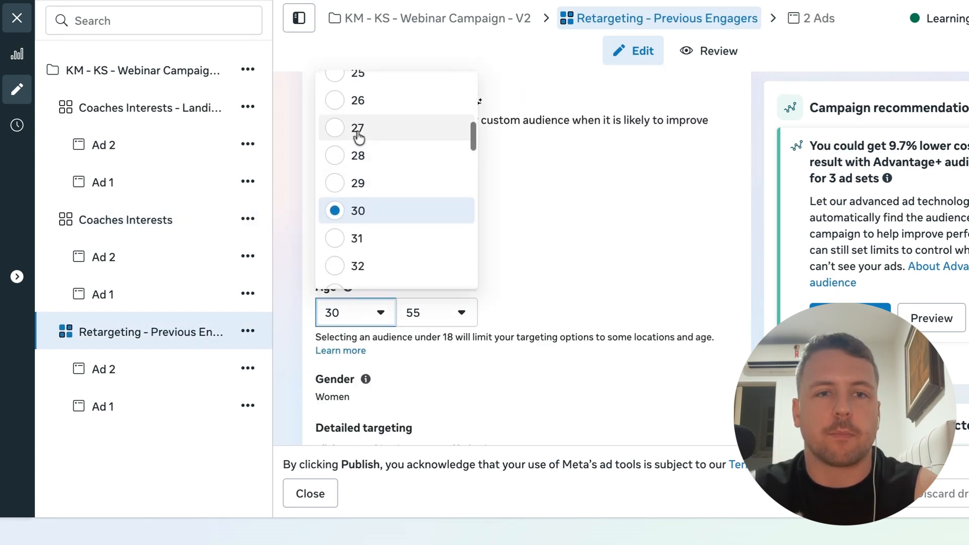
left_click(337, 158)
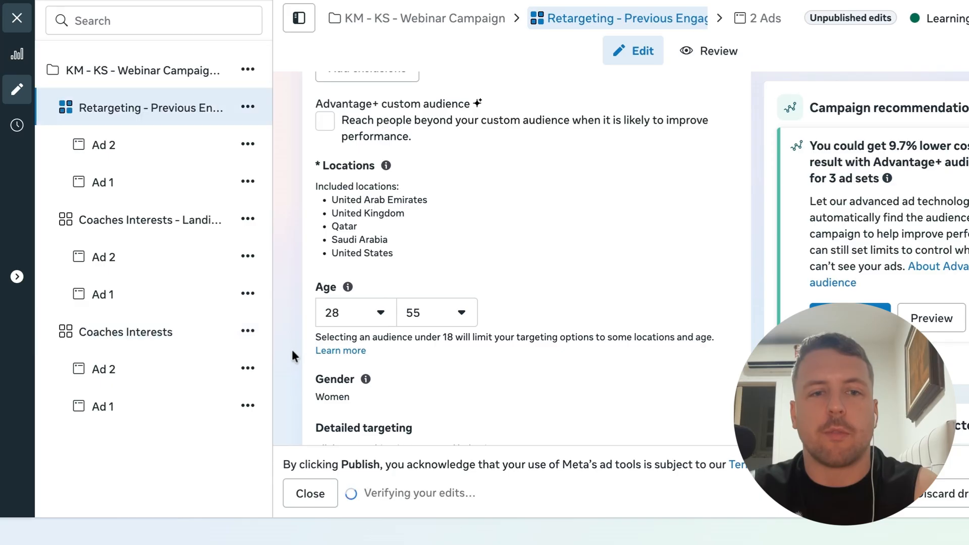
Review the retargeting ad set's audience, transparency and placement settings
scroll(292, 350, "down", 1)
scroll(292, 351, "up", 1)
scroll(292, 351, "down", 5)
scroll(293, 352, "up", 5)
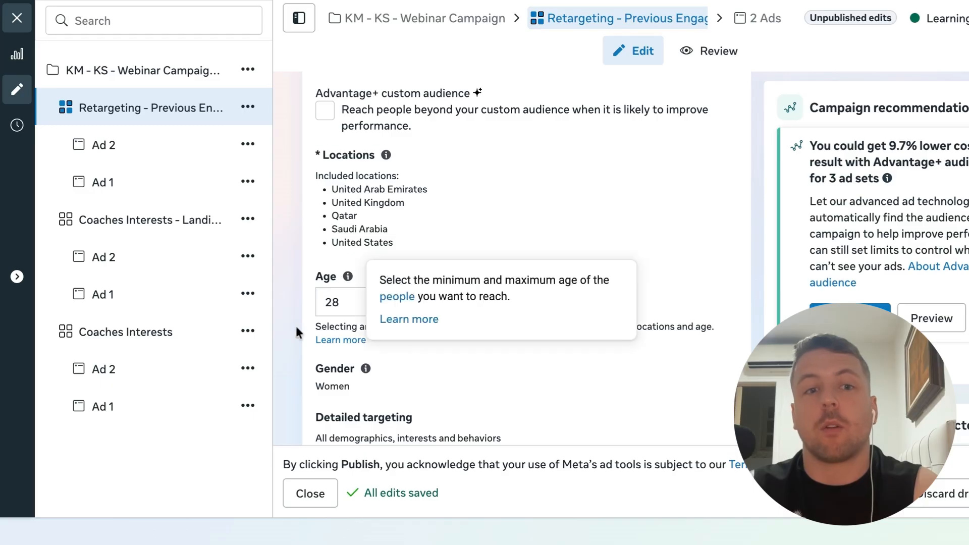
scroll(310, 317, "up", 3)
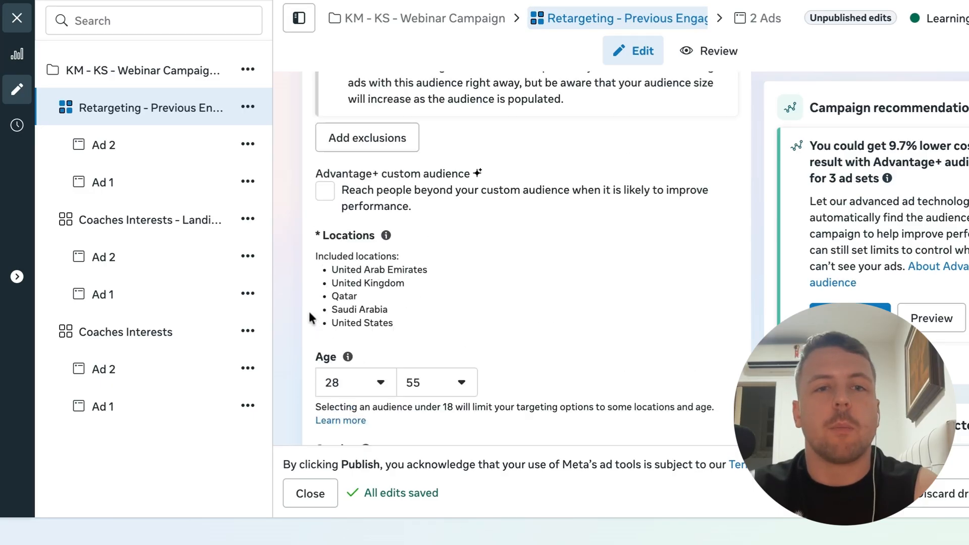
scroll(309, 316, "down", 2)
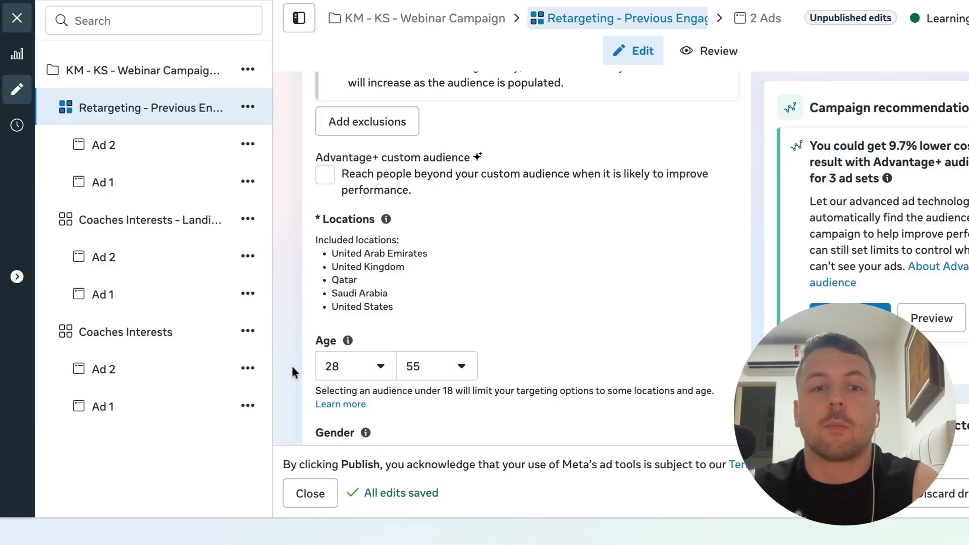
scroll(292, 368, "down", 5)
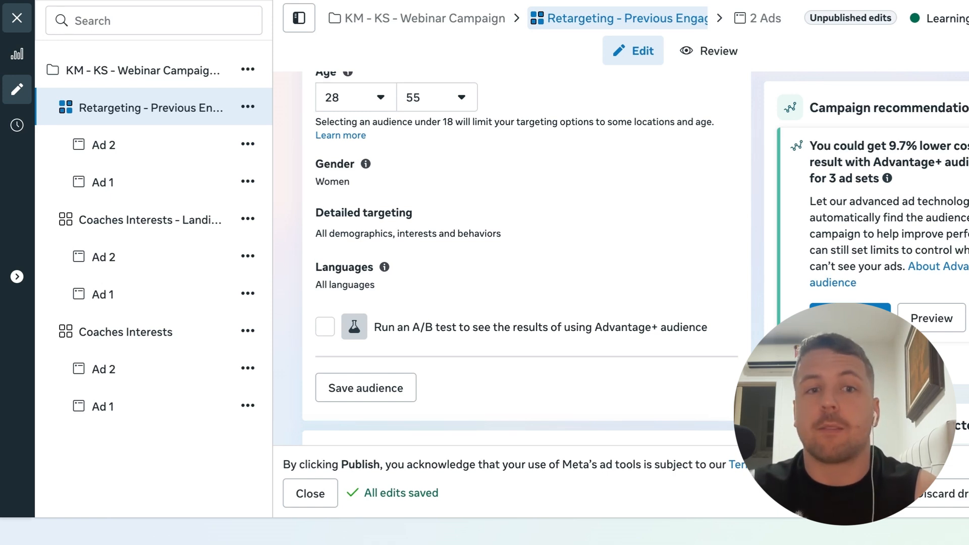
scroll(520, 253, "up", 1)
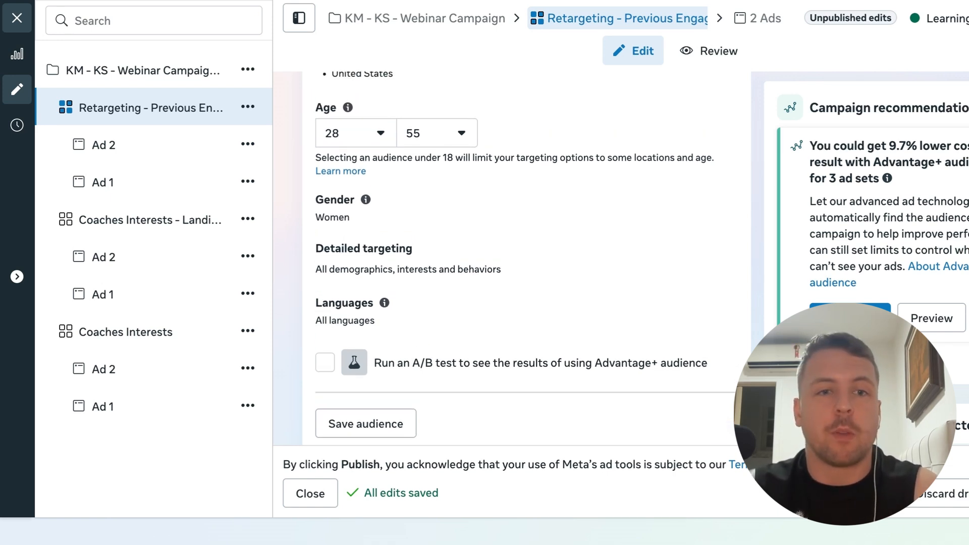
scroll(520, 252, "down", 2)
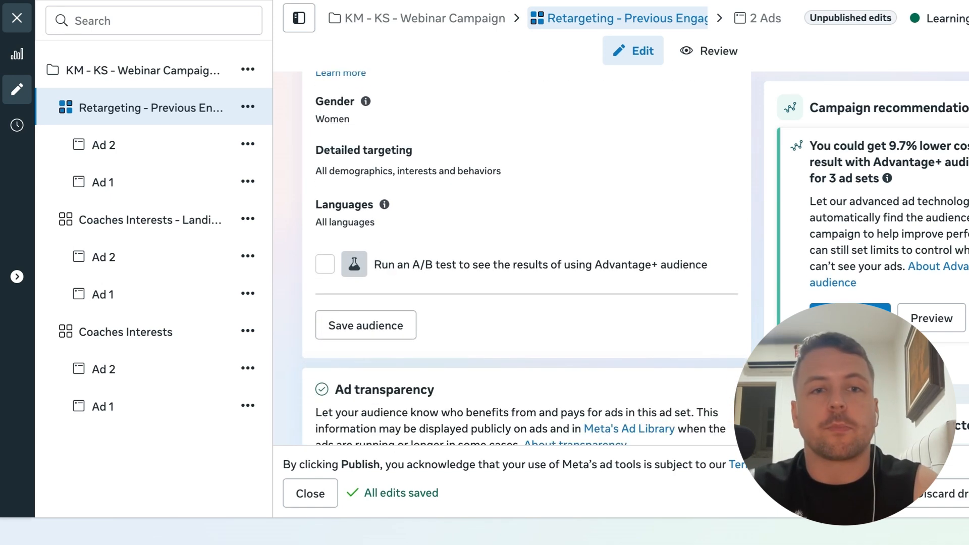
scroll(286, 320, "down", 1)
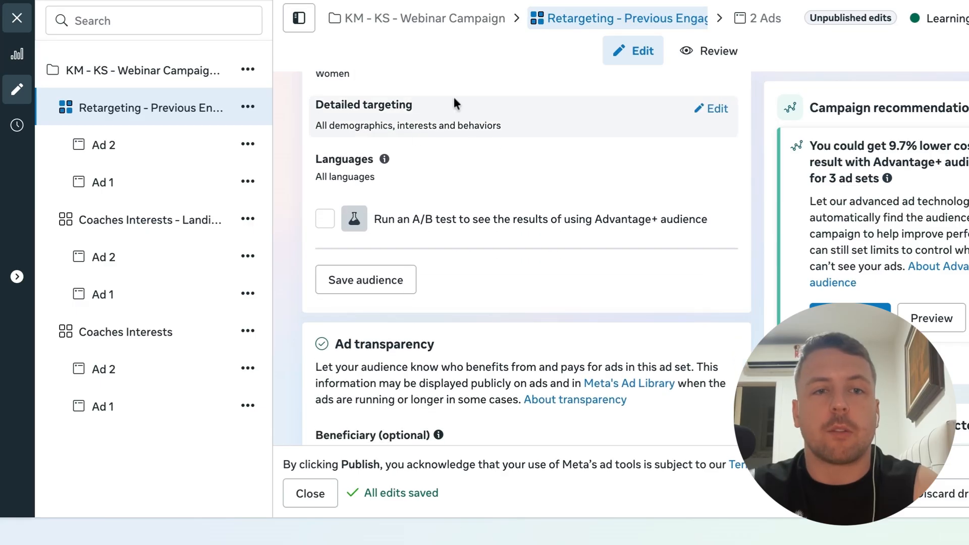
scroll(282, 383, "down", 4)
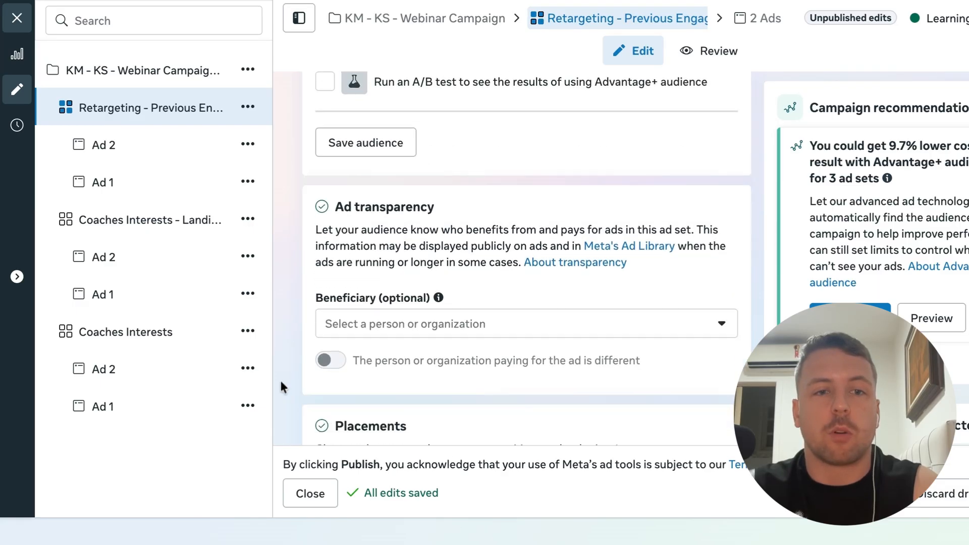
scroll(281, 387, "down", 5)
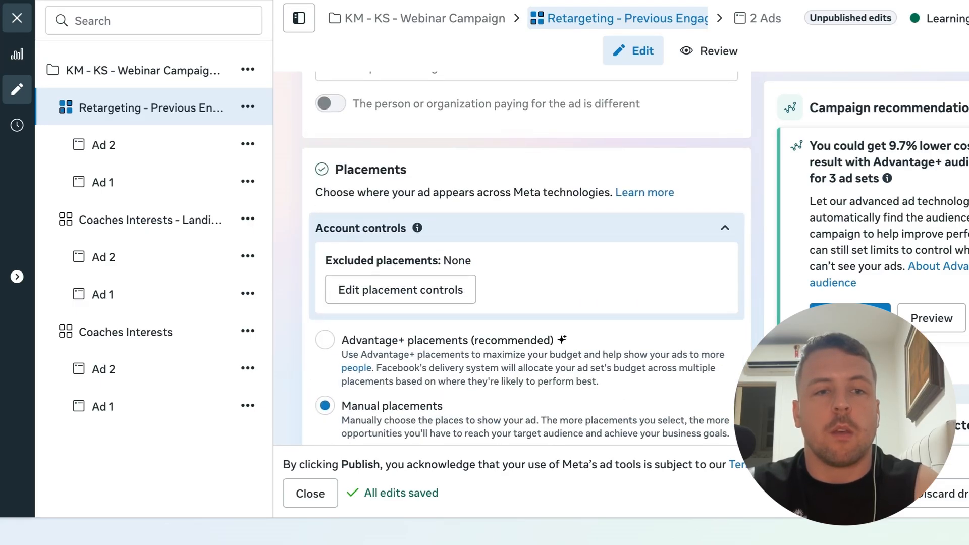
scroll(298, 372, "down", 6)
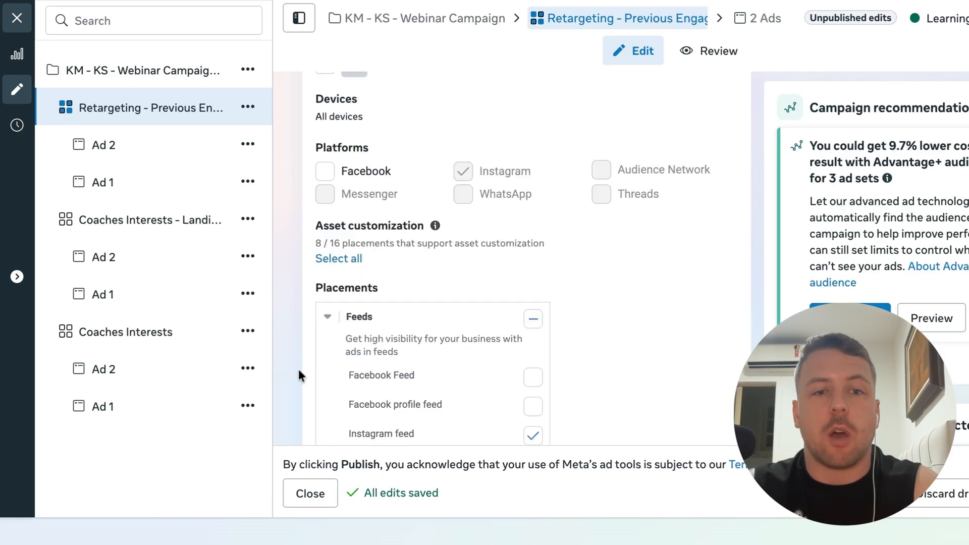
scroll(298, 373, "up", 20)
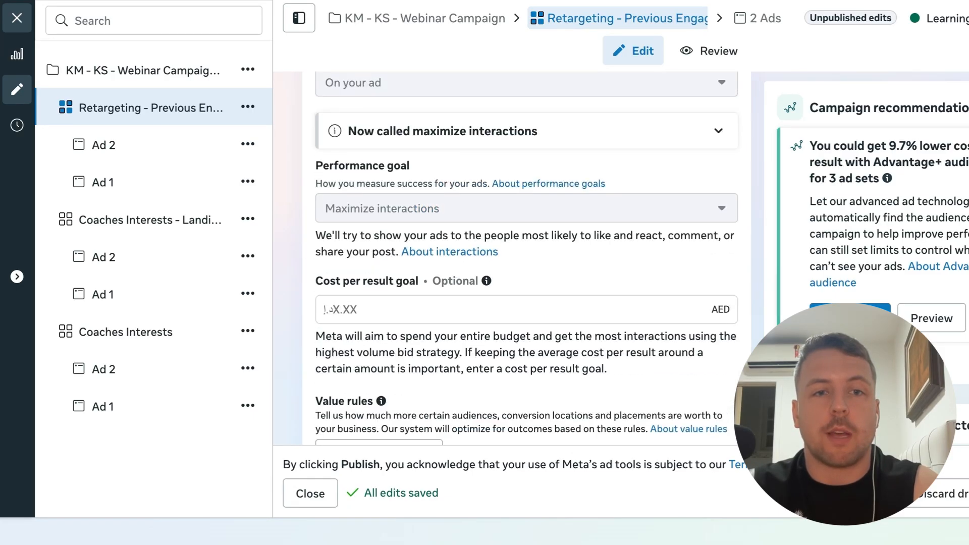
Open the Coaches Interests - Landing Page Location ad set and review its budget, audience and placement settings
left_click(167, 222)
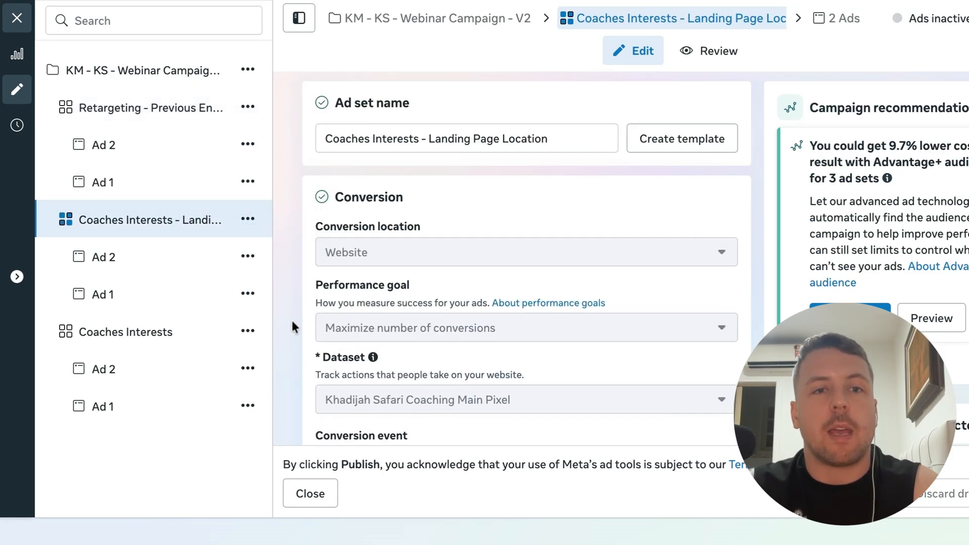
scroll(292, 319, "down", 2)
scroll(296, 293, "up", 2)
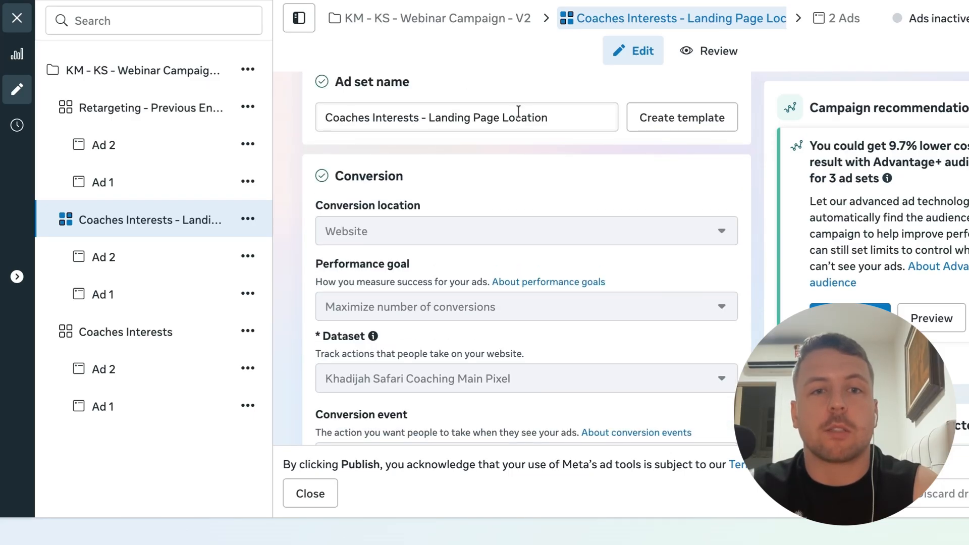
scroll(318, 335, "down", 5)
scroll(318, 336, "up", 1)
scroll(317, 336, "down", 8)
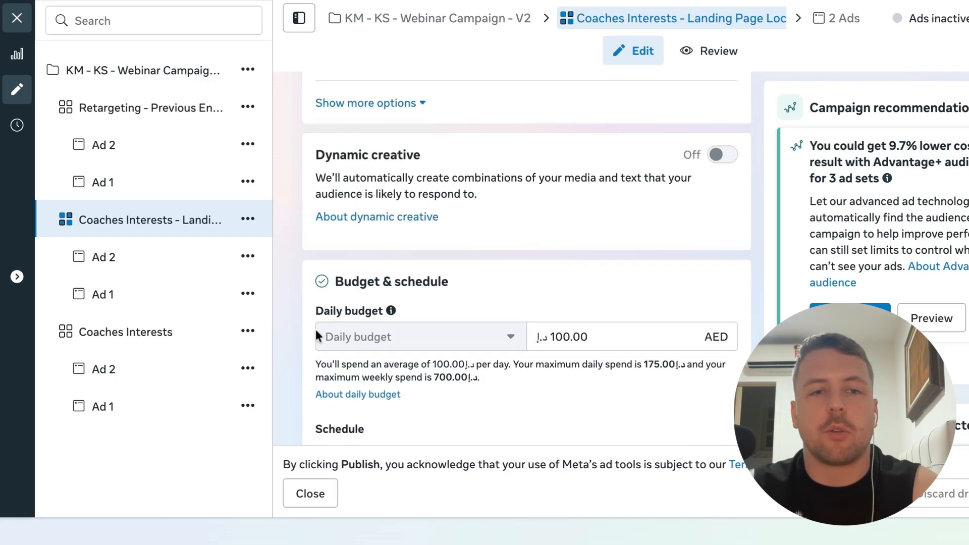
scroll(314, 328, "down", 10)
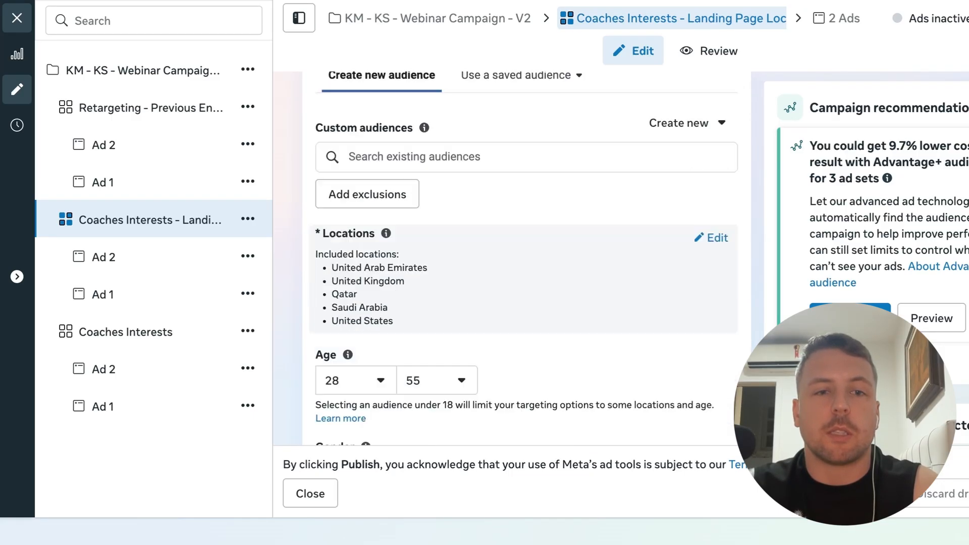
scroll(302, 345, "down", 7)
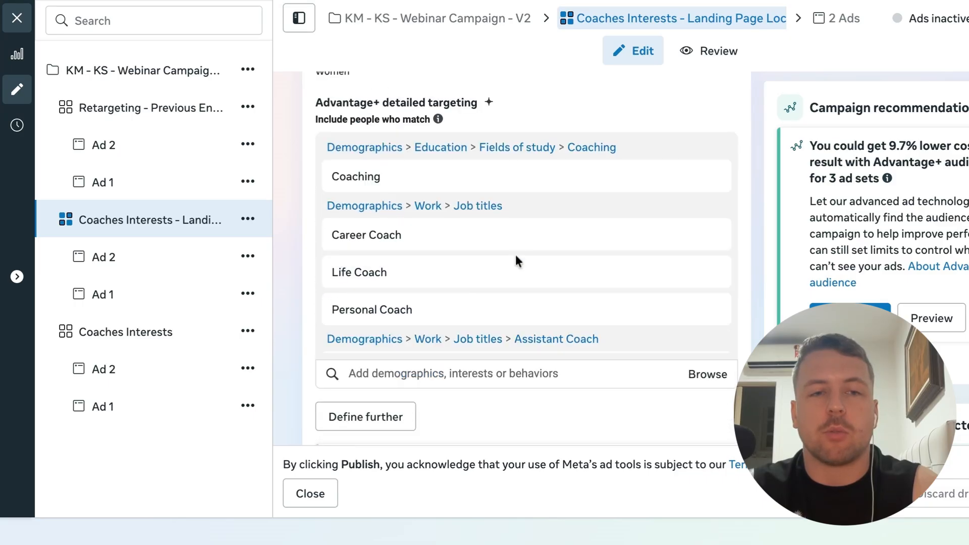
scroll(516, 261, "down", 2)
scroll(516, 261, "up", 2)
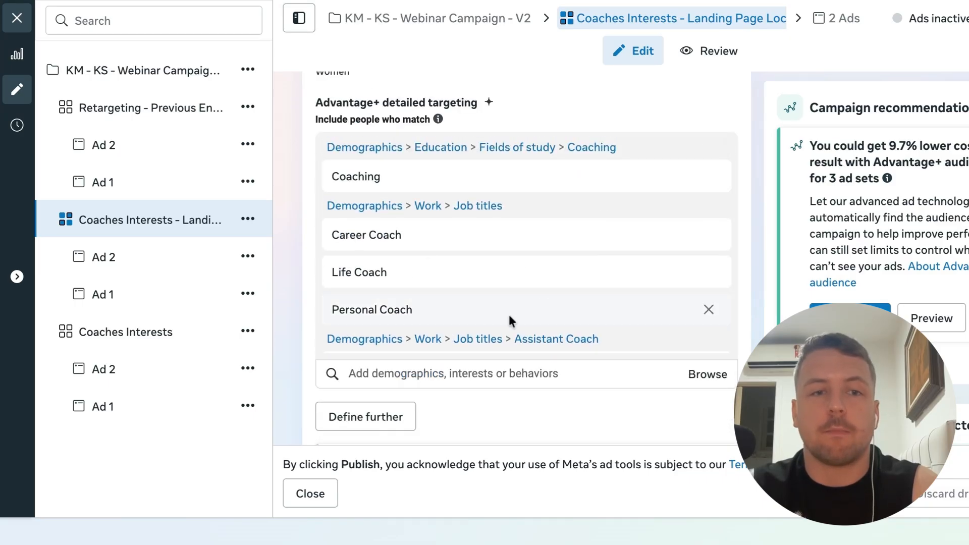
scroll(509, 314, "down", 2)
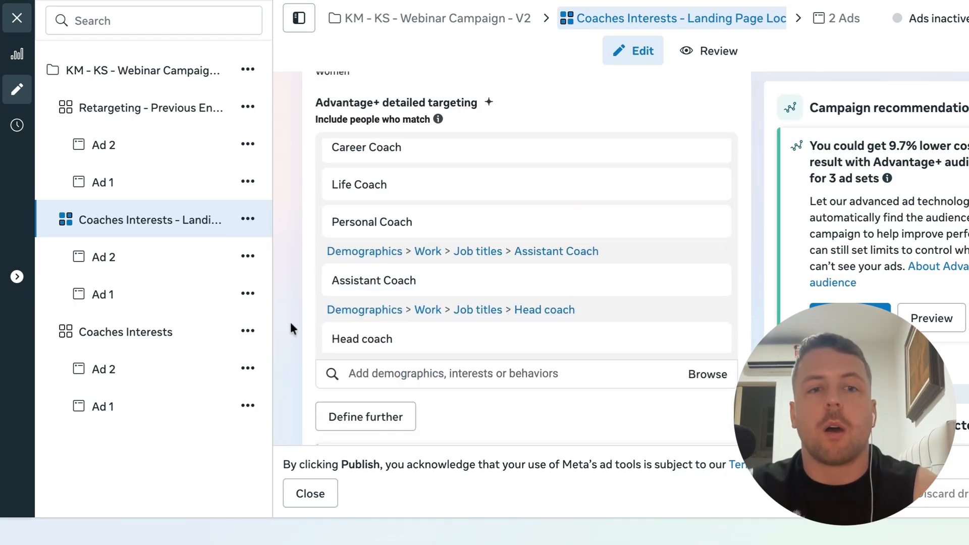
scroll(289, 322, "down", 10)
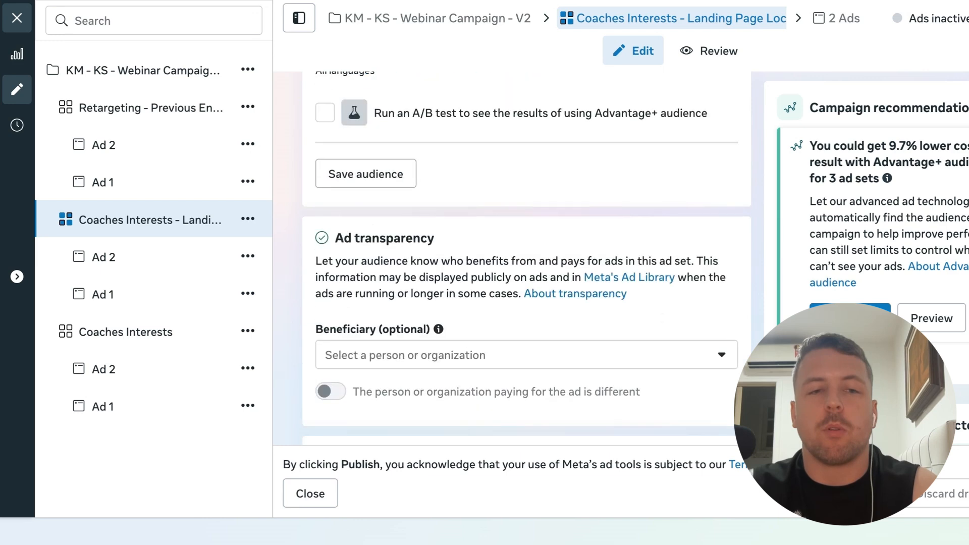
scroll(289, 322, "down", 6)
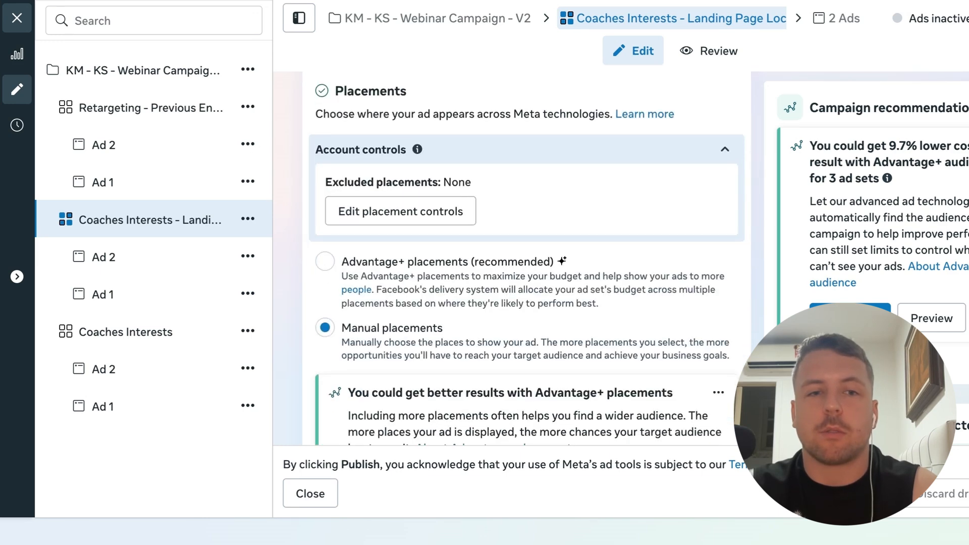
Review the landing page ad set's platform and placement selections
scroll(527, 258, "down", 8)
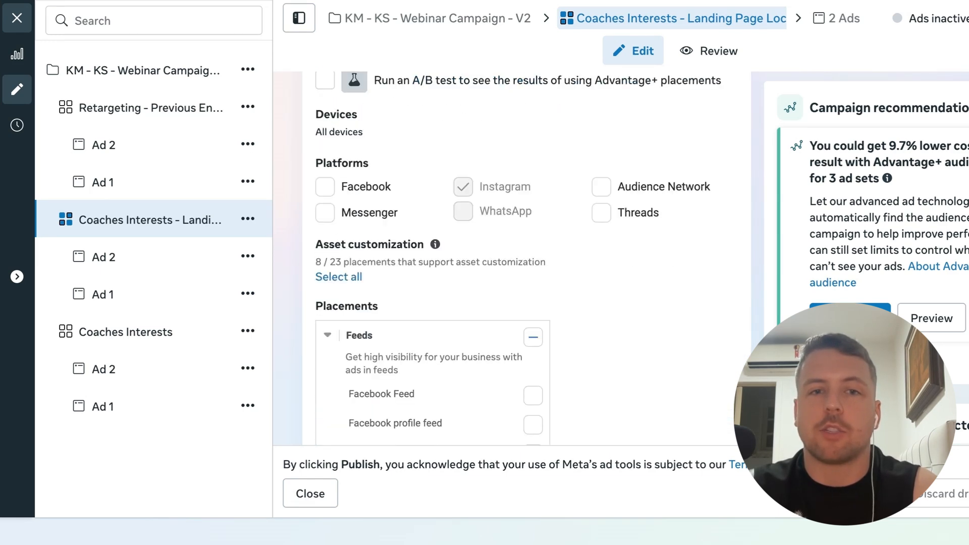
scroll(519, 258, "down", 4)
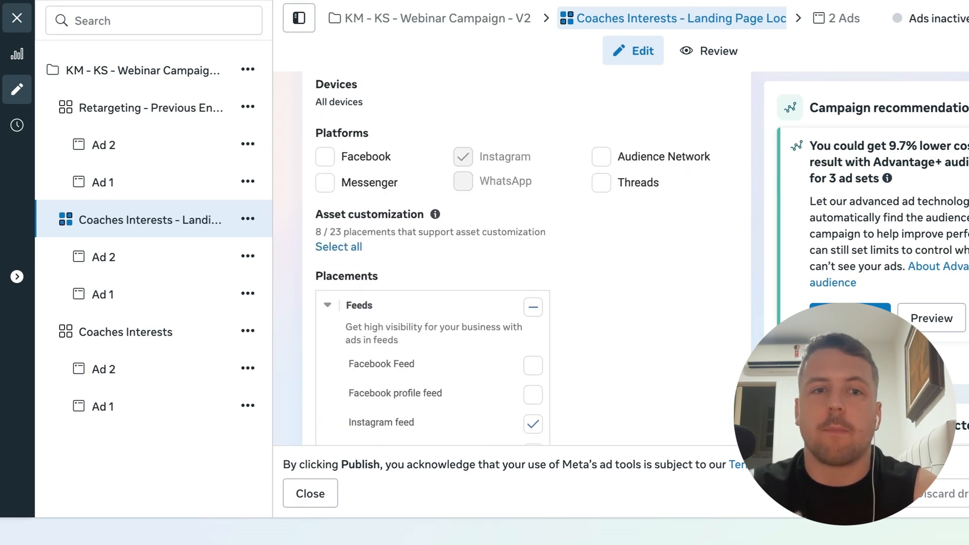
scroll(306, 243, "up", 10)
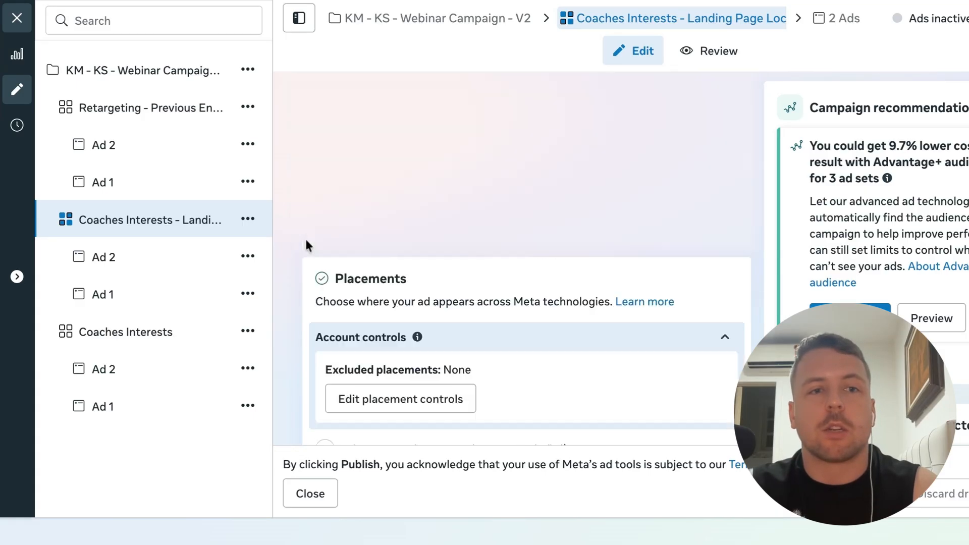
Open the Coaches Interests ad set and review its conversion location and performance goal
left_click(171, 333)
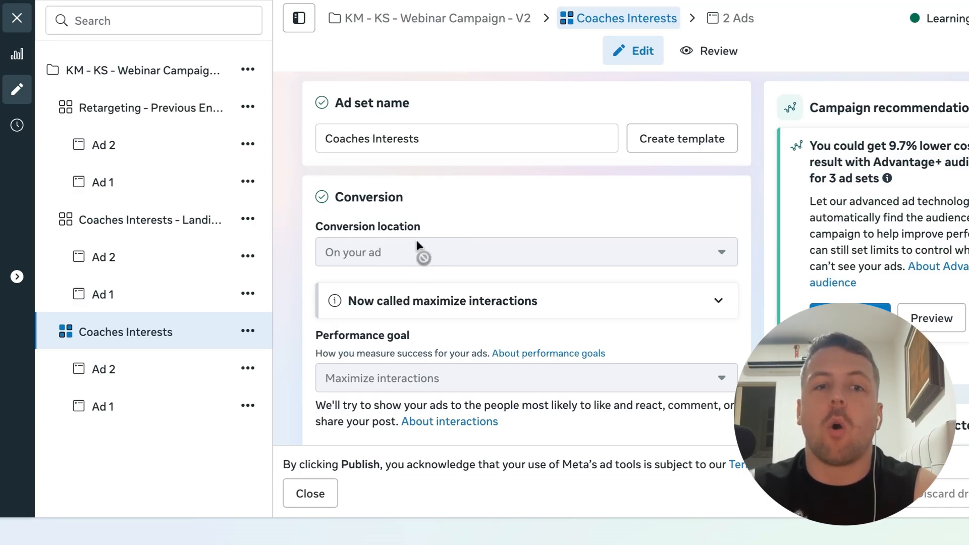
scroll(430, 298, "down", 2)
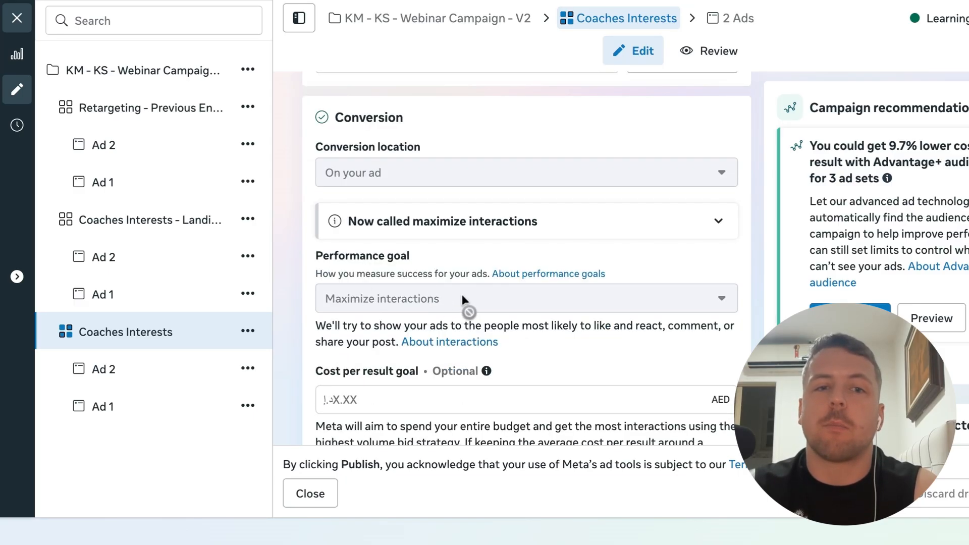
mouse_move(466, 298)
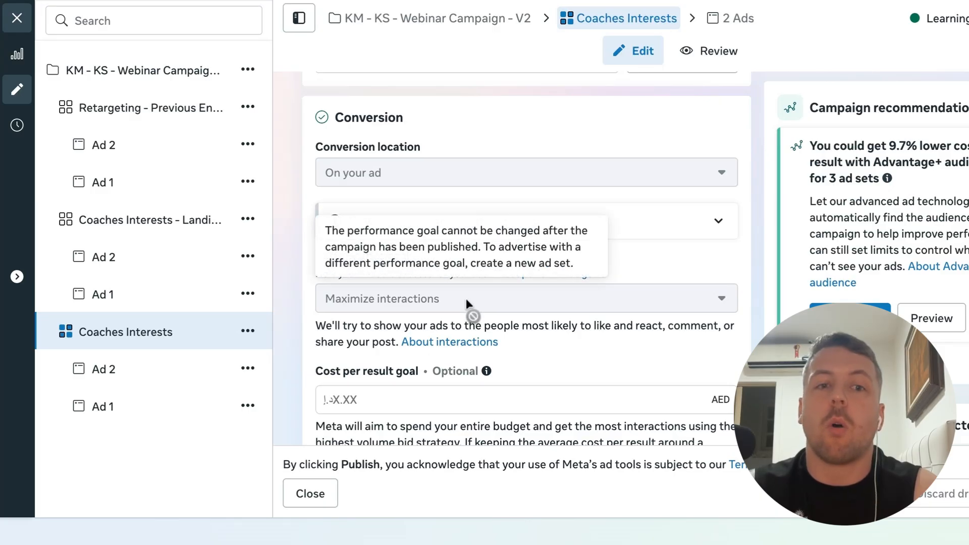
scroll(296, 357, "down", 1)
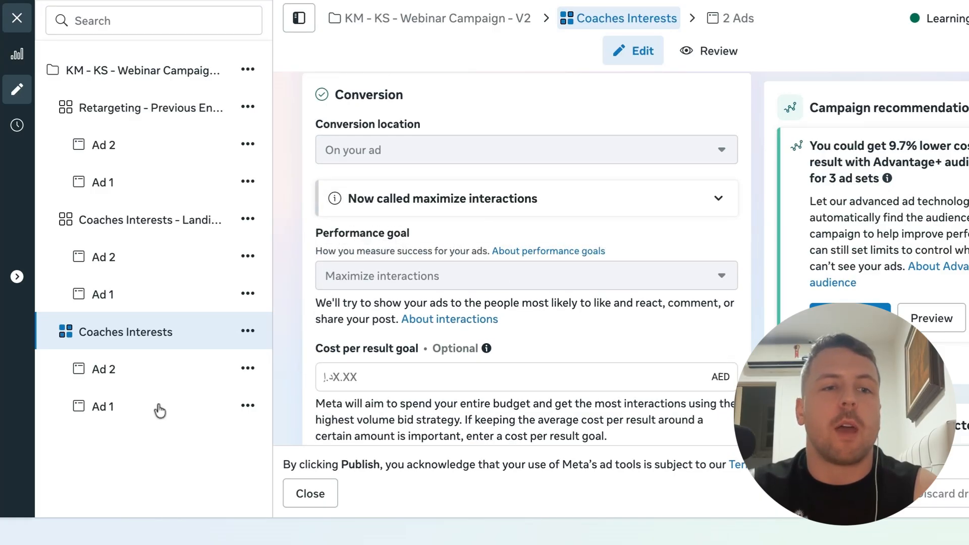
Open Ad 1 of the Coaches Interests ad set and review its identity and ad setup options
left_click(136, 409)
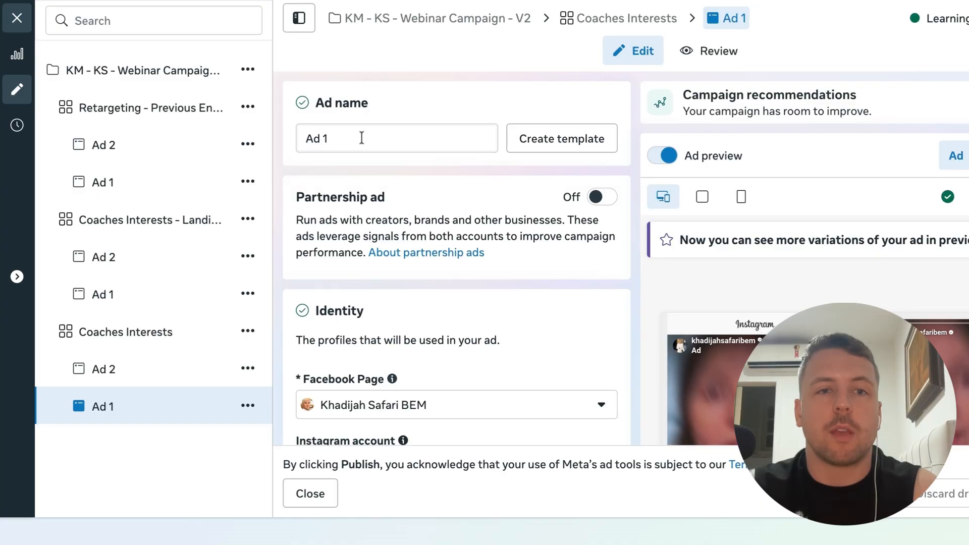
scroll(318, 293, "down", 3)
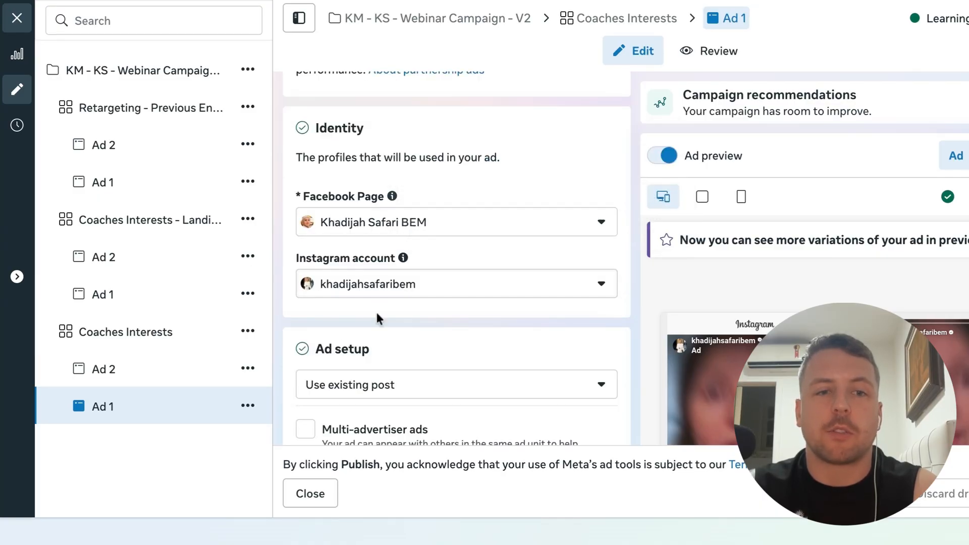
scroll(310, 393, "down", 1)
scroll(310, 393, "down", 3)
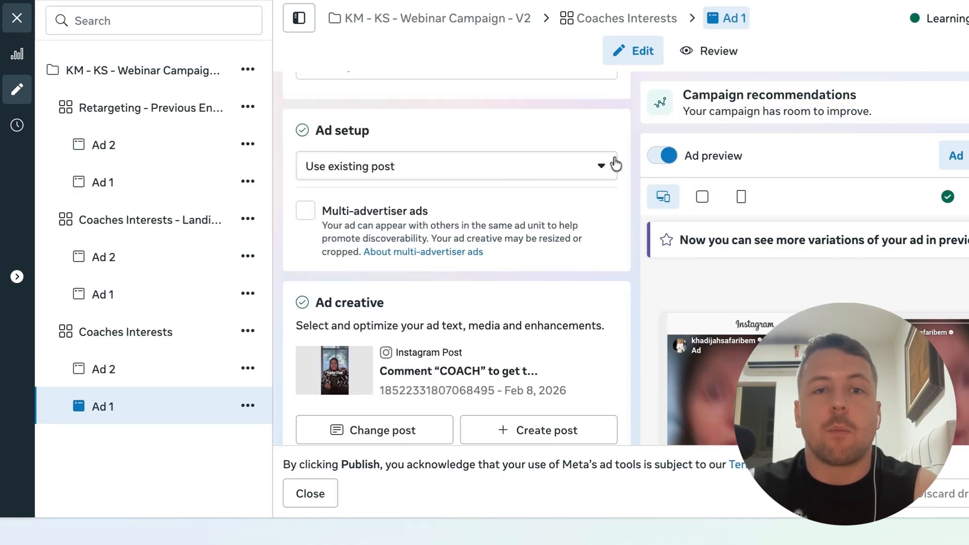
left_click(608, 168)
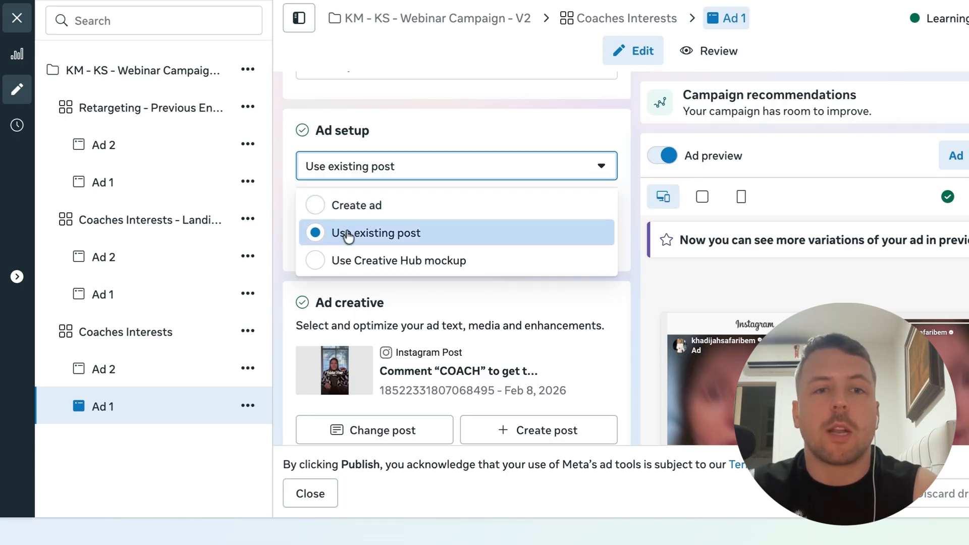
left_click(283, 241)
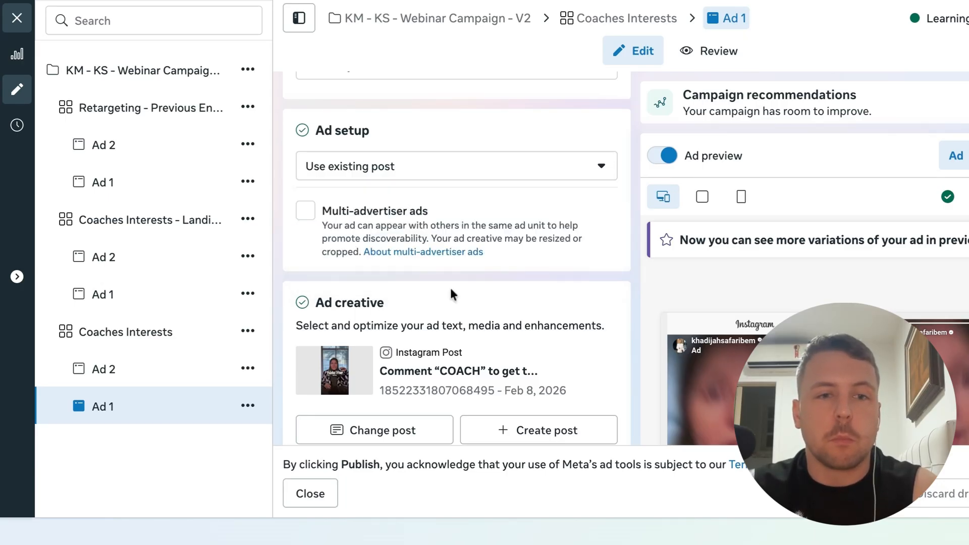
Browse the Facebook and Instagram posts available in the post selector for Ad 1's creative
scroll(451, 288, "down", 3)
left_click(368, 311)
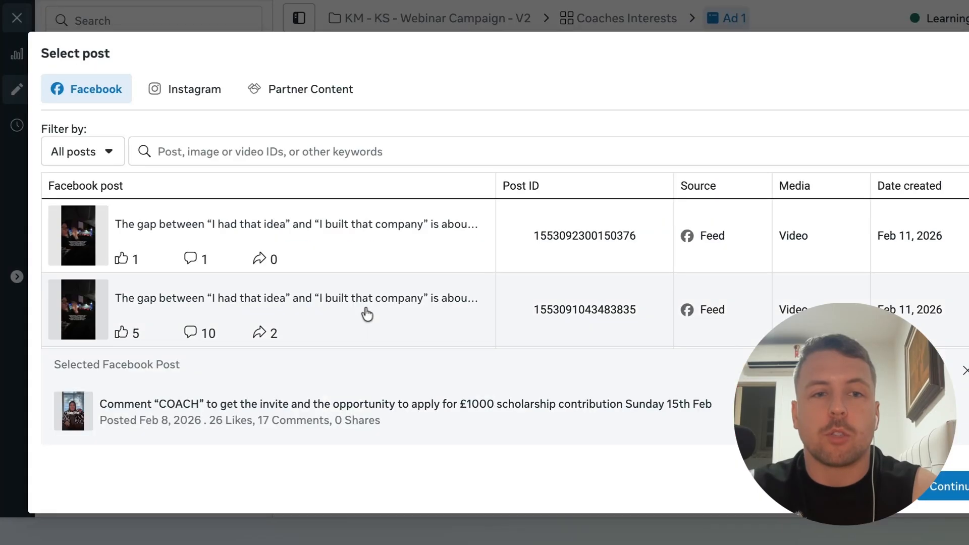
left_click(183, 94)
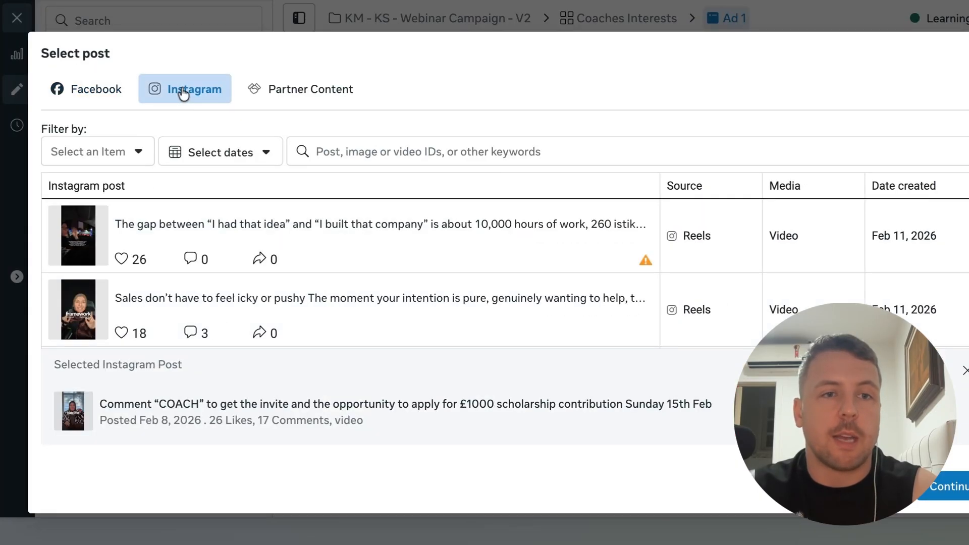
scroll(231, 285, "down", 10)
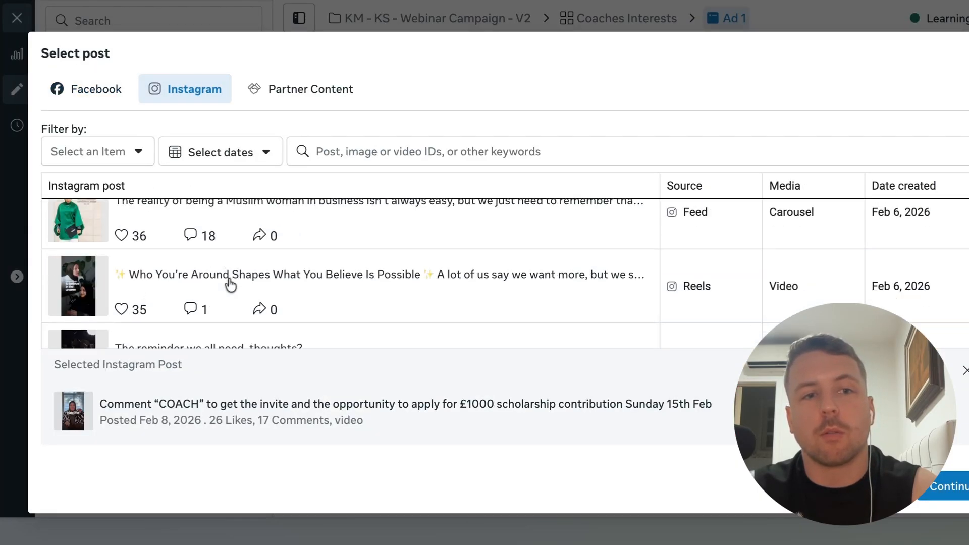
scroll(231, 285, "up", 5)
scroll(216, 285, "down", 2)
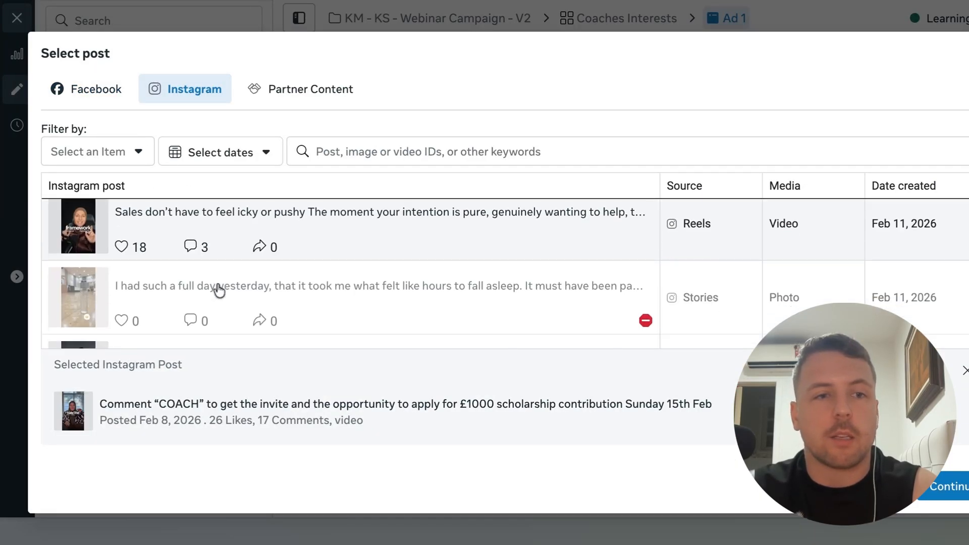
left_click(968, 53)
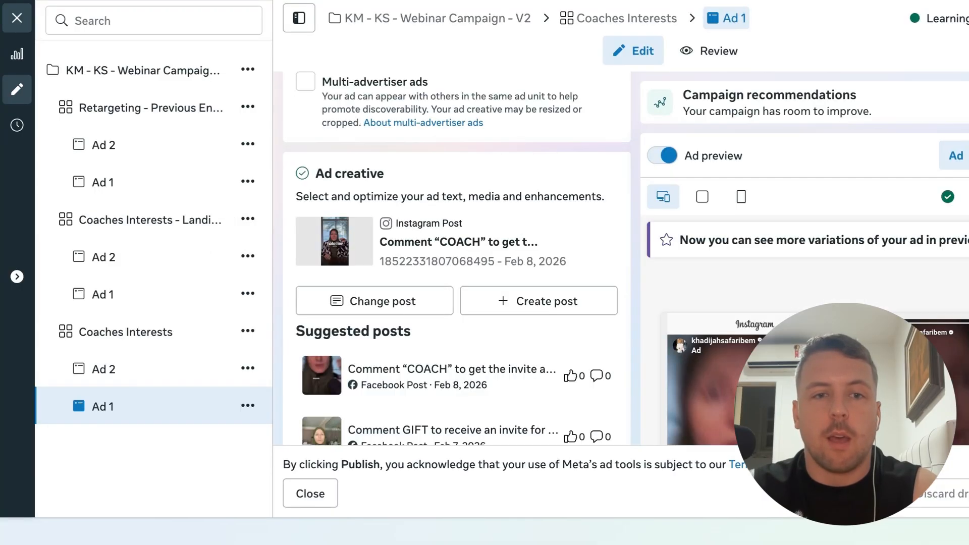
Review Ad 1's primary text, call to action, placement editing and creative enhancement settings
scroll(362, 318, "down", 1)
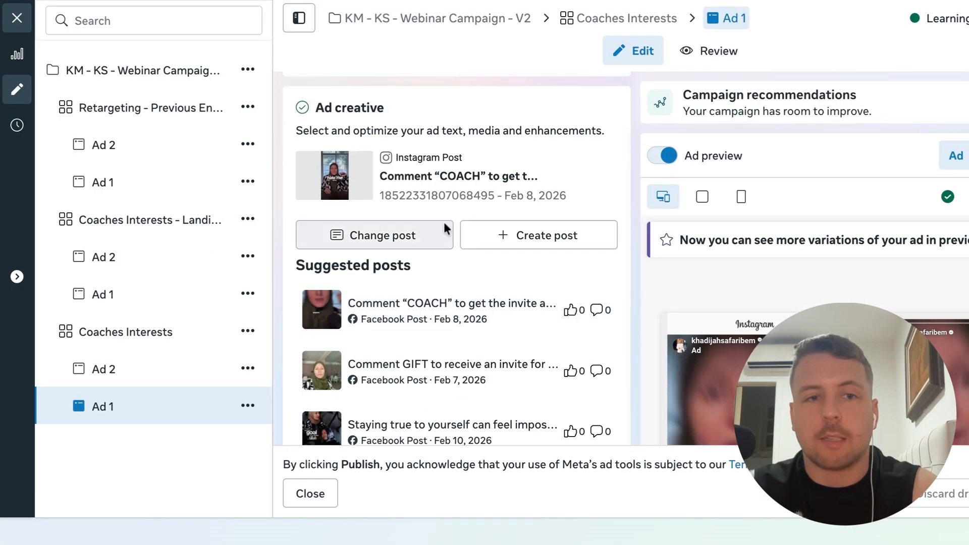
scroll(444, 226, "down", 5)
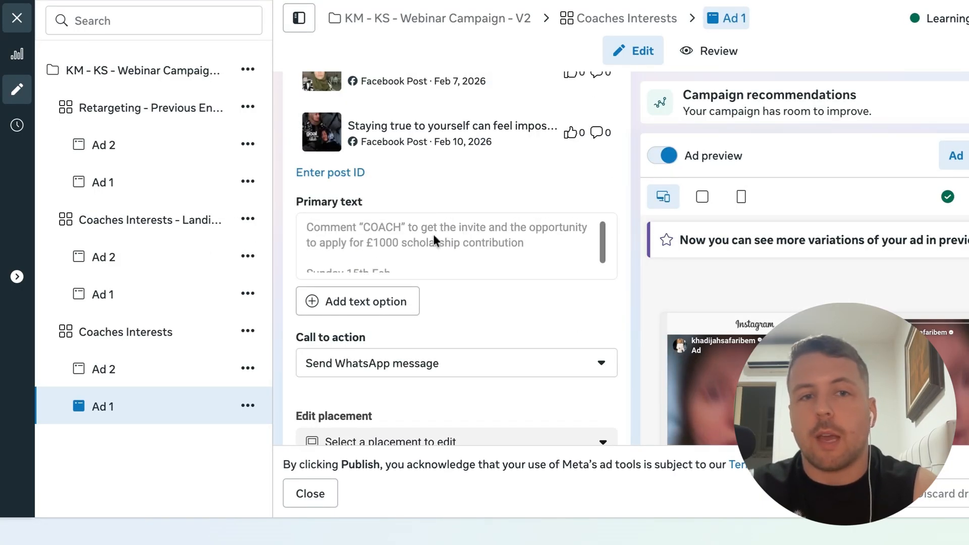
scroll(630, 346, "down", 3)
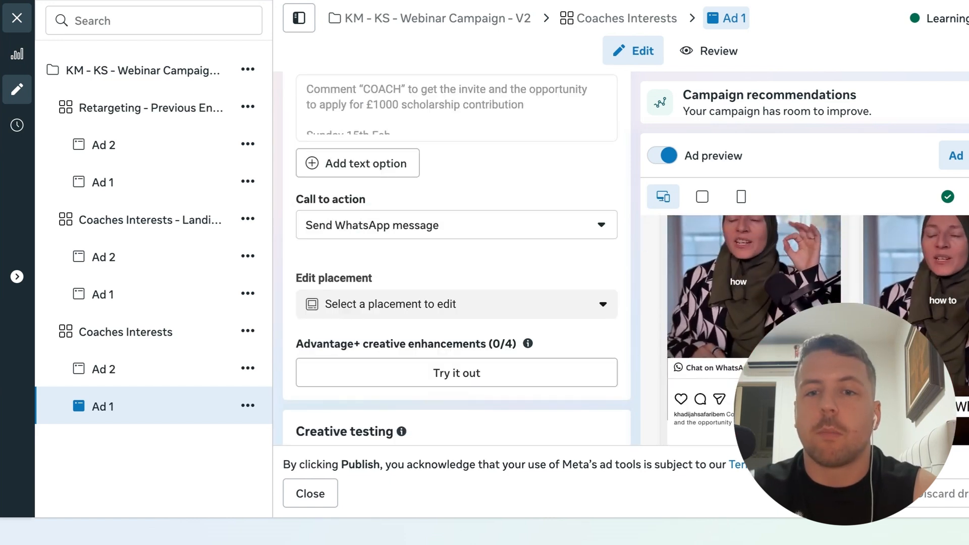
scroll(341, 273, "up", 1)
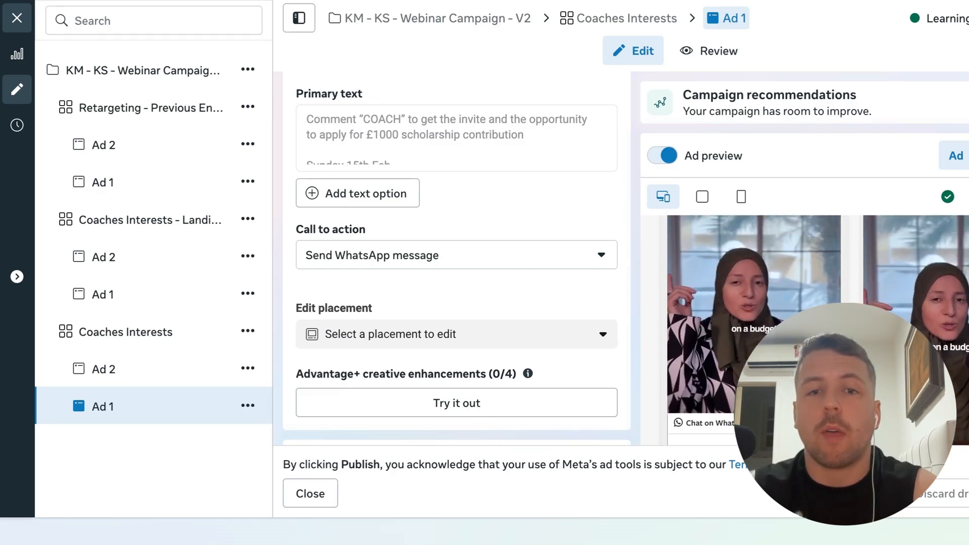
scroll(721, 376, "down", 2)
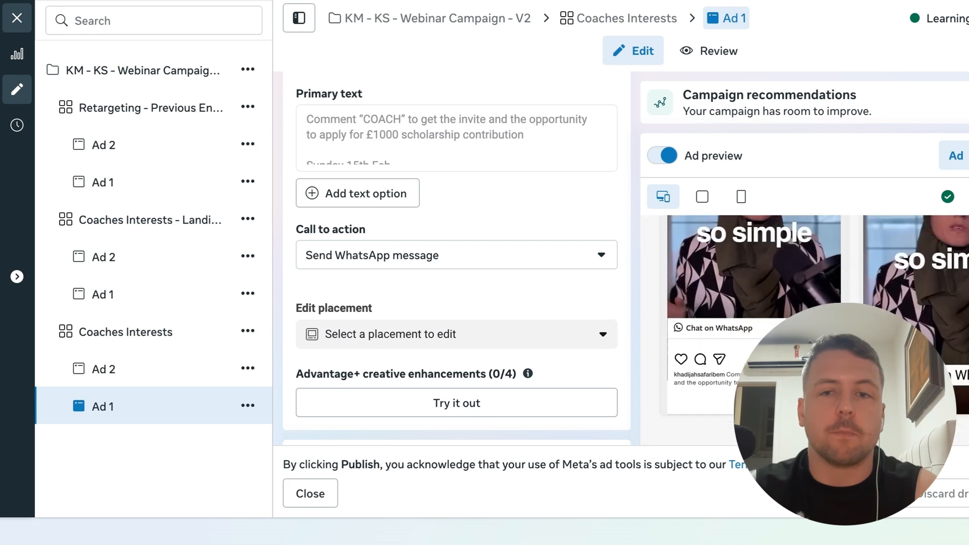
scroll(475, 273, "down", 1)
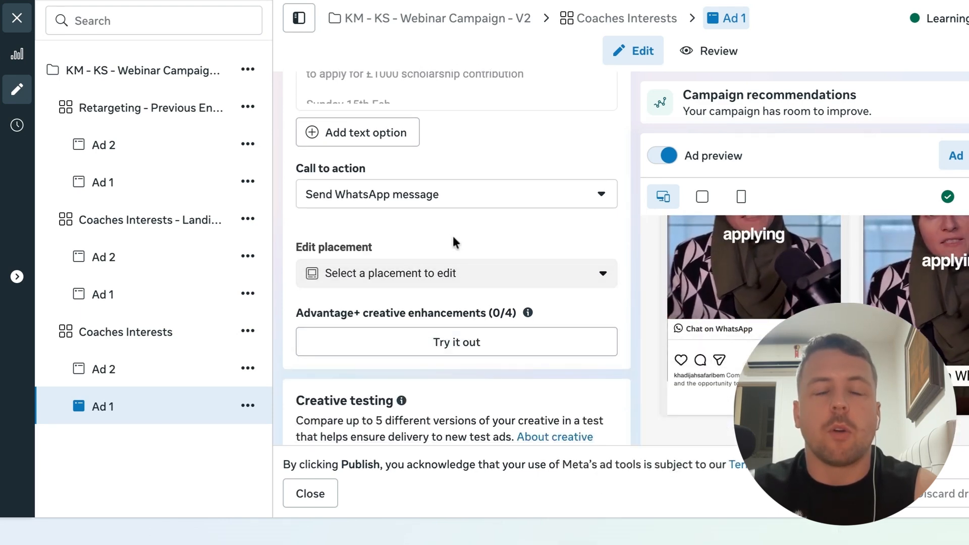
scroll(451, 242, "up", 1)
scroll(530, 201, "down", 1)
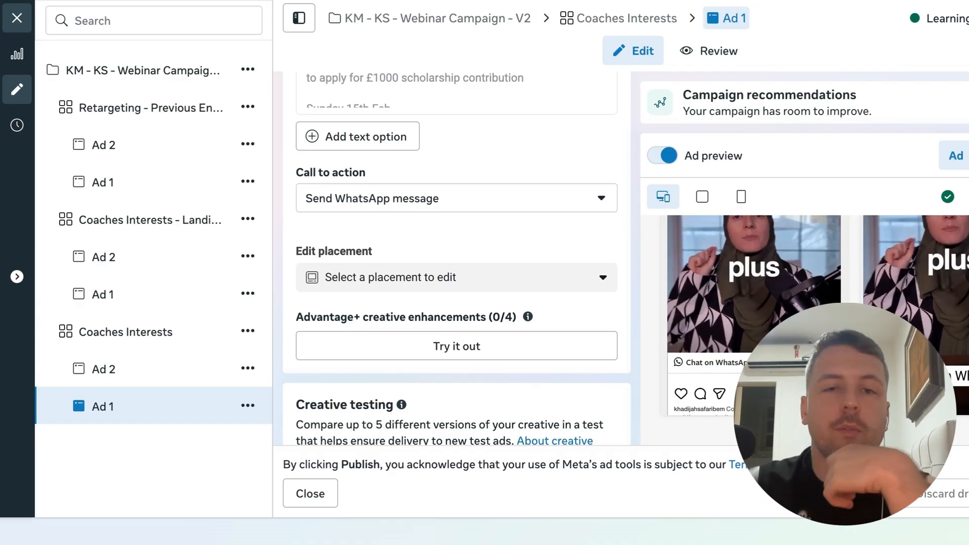
scroll(315, 277, "up", 3)
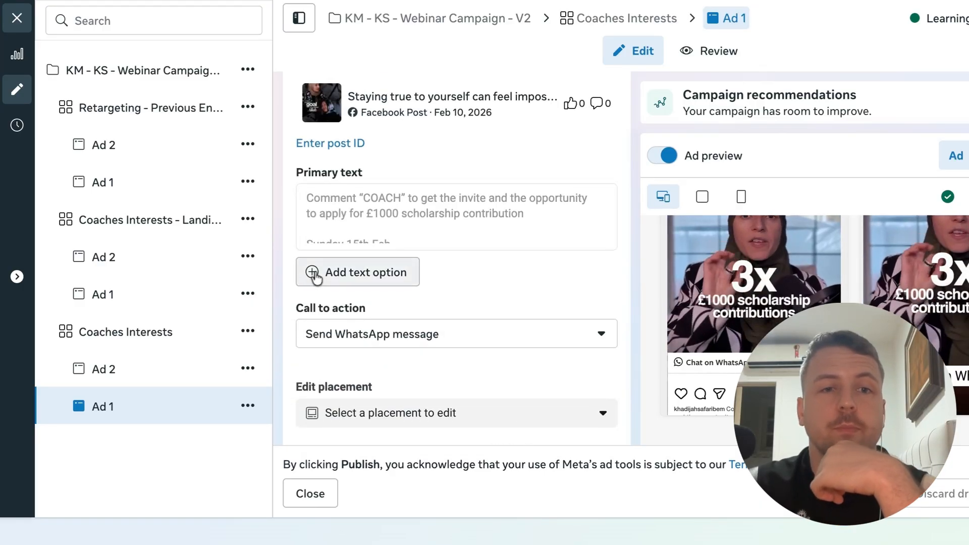
scroll(289, 282, "down", 8)
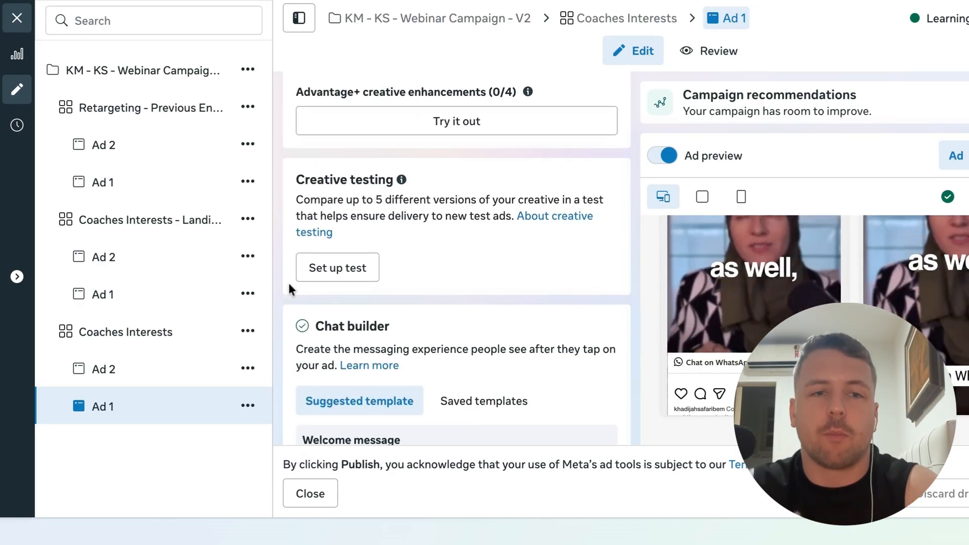
scroll(289, 286, "down", 4)
scroll(289, 286, "up", 4)
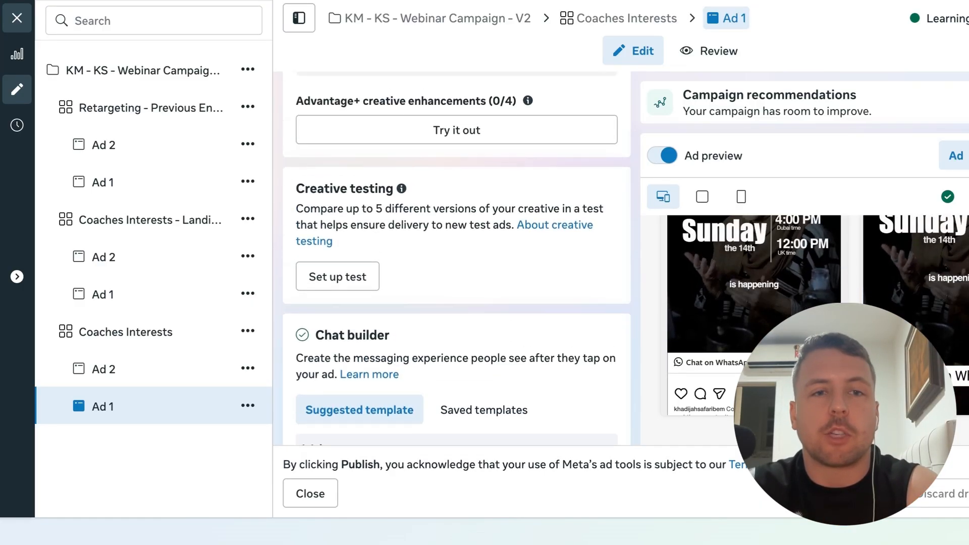
scroll(457, 257, "up", 3)
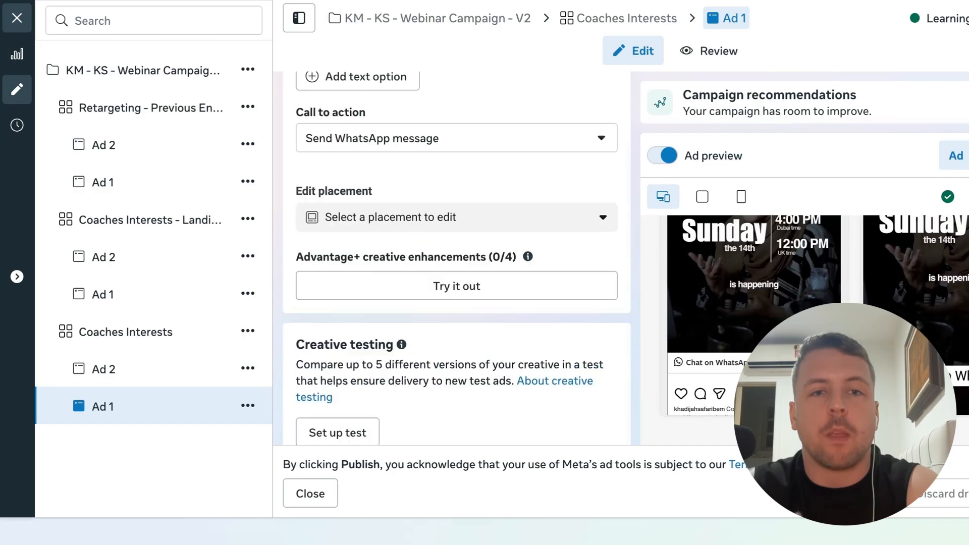
Open the Advantage+ creative enhancements preview and examine the available optimizations
left_click(454, 295)
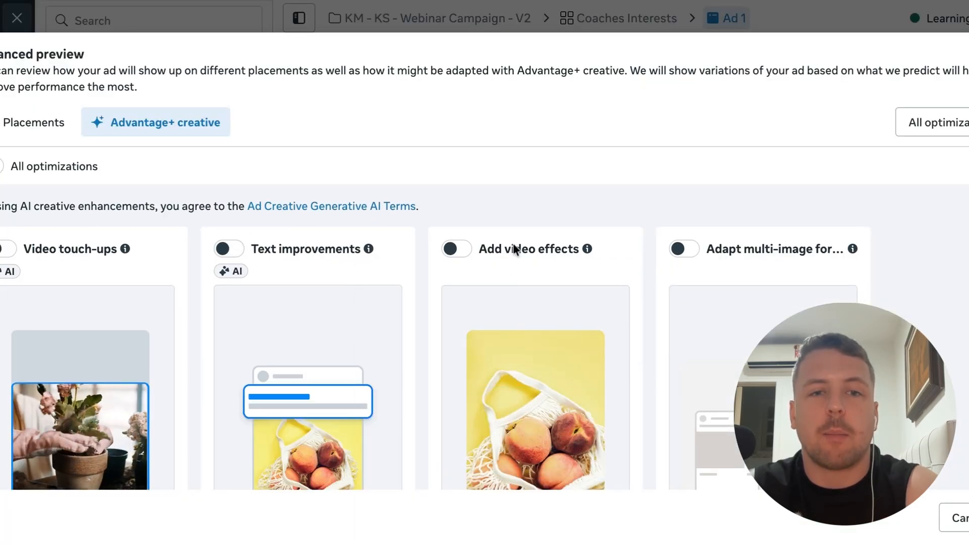
scroll(515, 249, "down", 12)
scroll(417, 230, "up", 4)
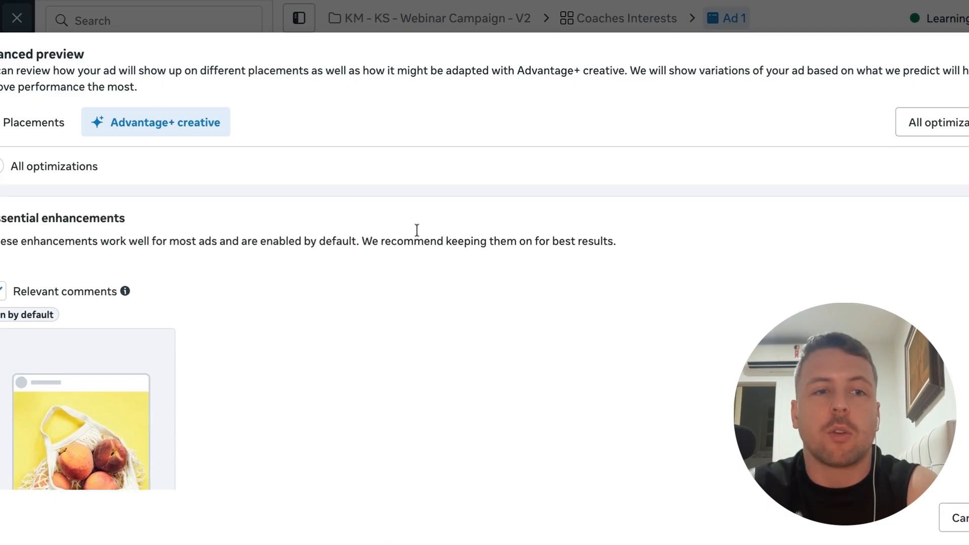
scroll(390, 352, "down", 4)
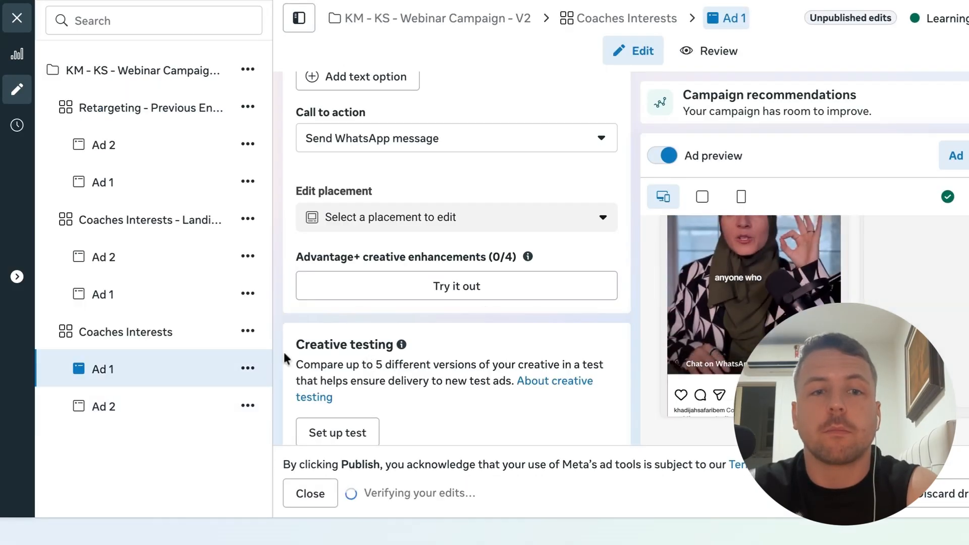
Review Ad 1's chat builder template and tracking settings
scroll(283, 350, "down", 7)
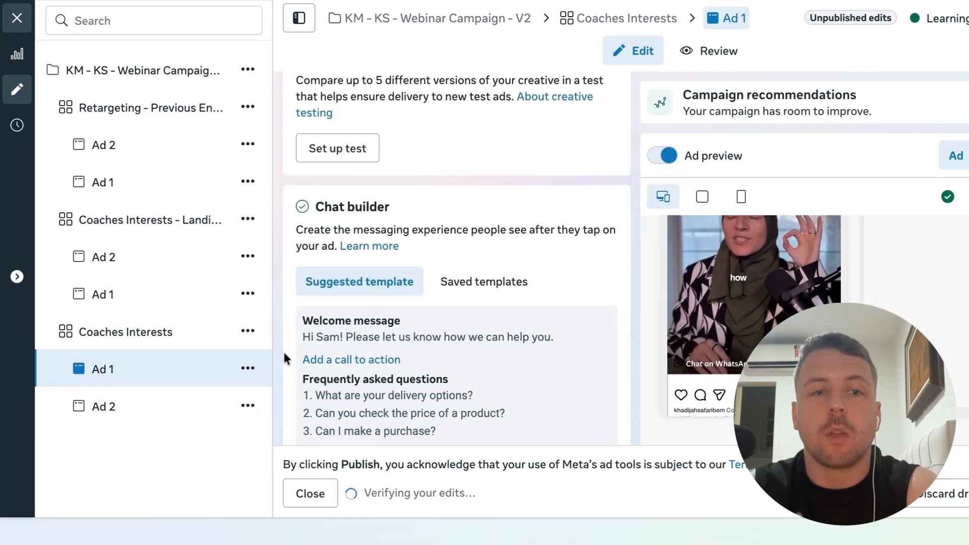
scroll(283, 350, "down", 6)
scroll(350, 297, "up", 1)
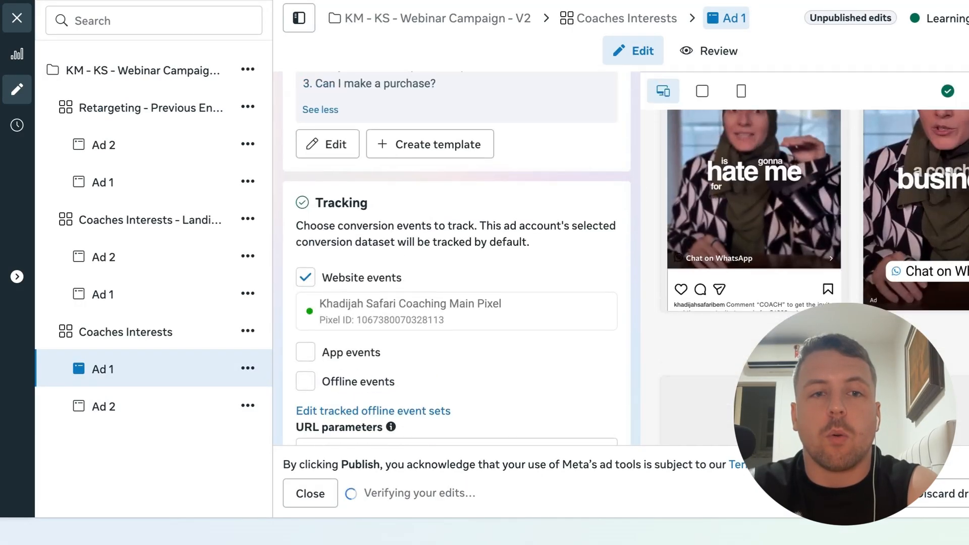
scroll(351, 297, "up", 7)
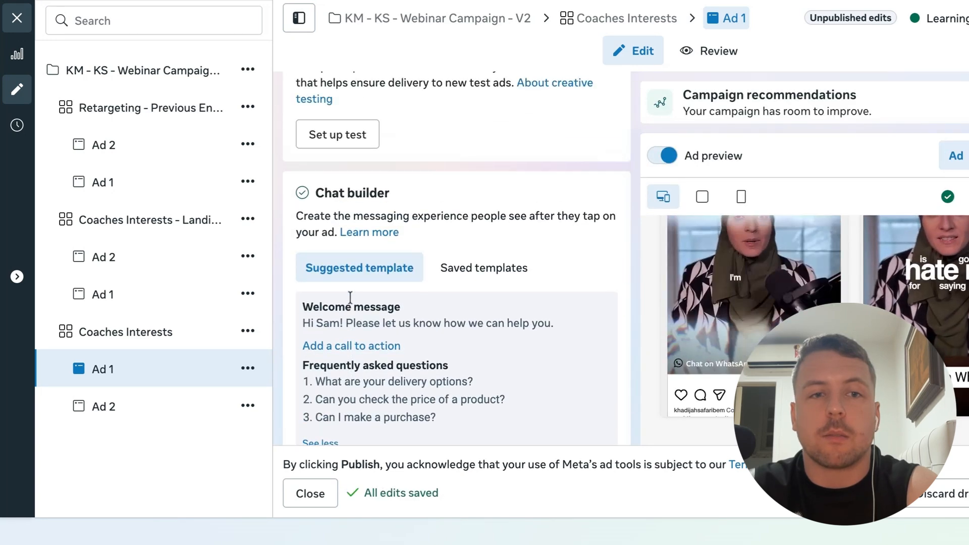
scroll(298, 277, "down", 3)
scroll(283, 252, "up", 1)
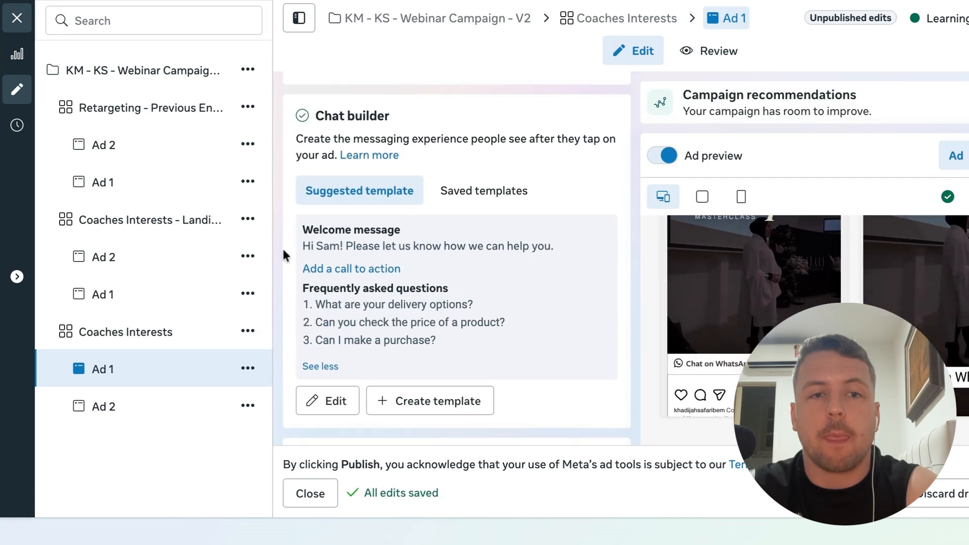
Open Ad 2 of the Coaches Interests ad set and review its identity, creative post, primary text and call to action
scroll(283, 250, "down", 2)
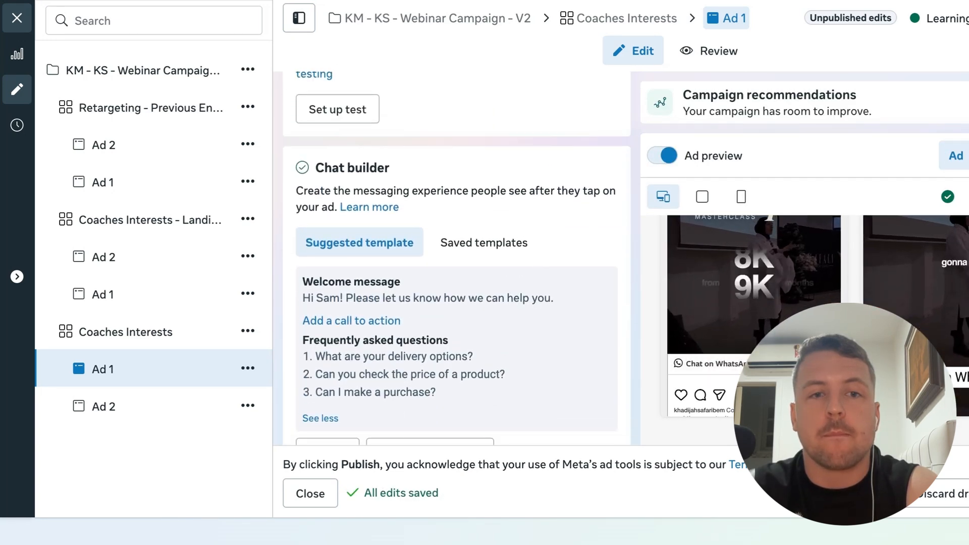
scroll(457, 258, "up", 12)
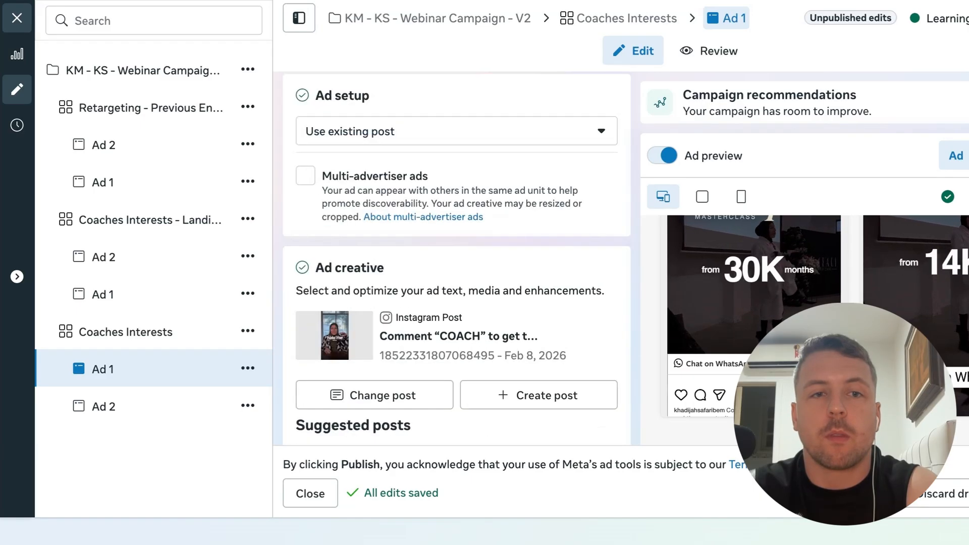
scroll(457, 257, "up", 6)
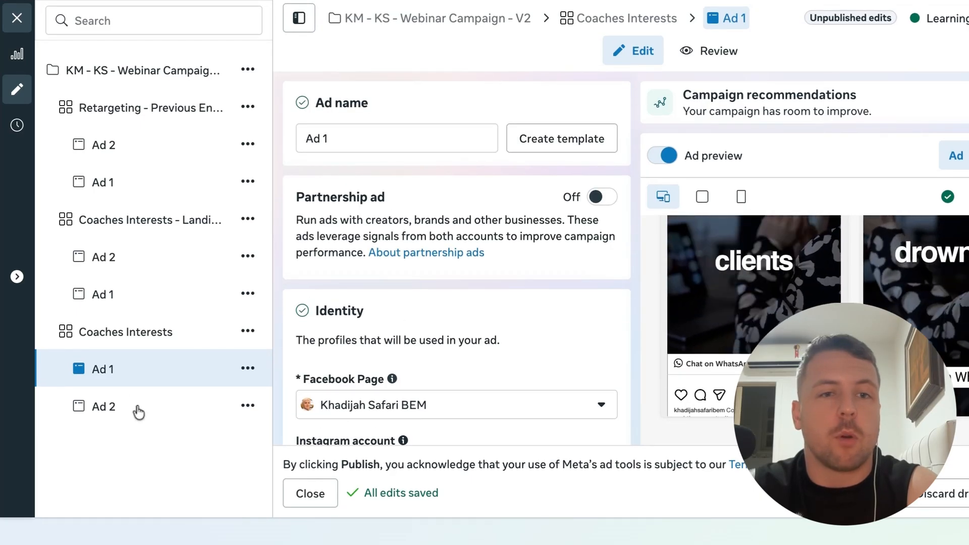
left_click(214, 407)
scroll(275, 272, "down", 10)
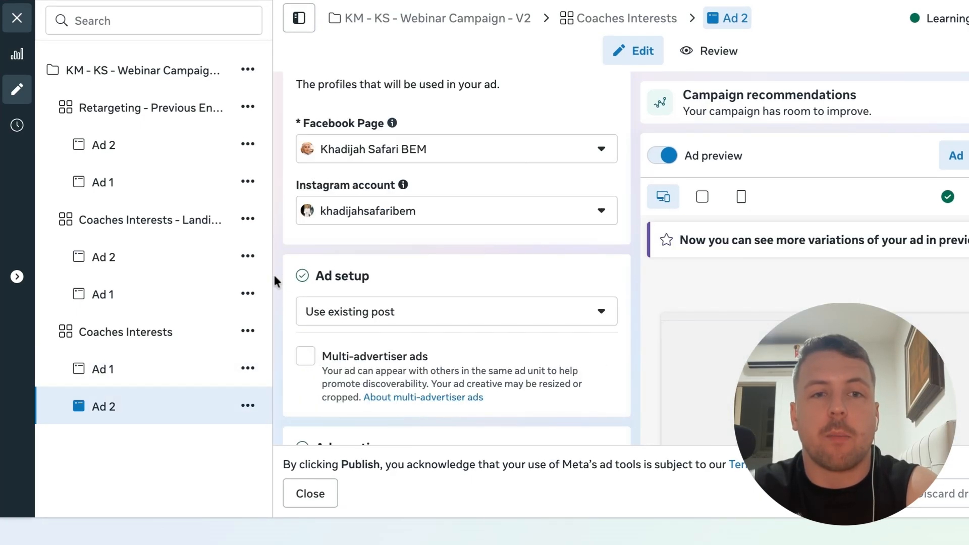
scroll(274, 282, "down", 10)
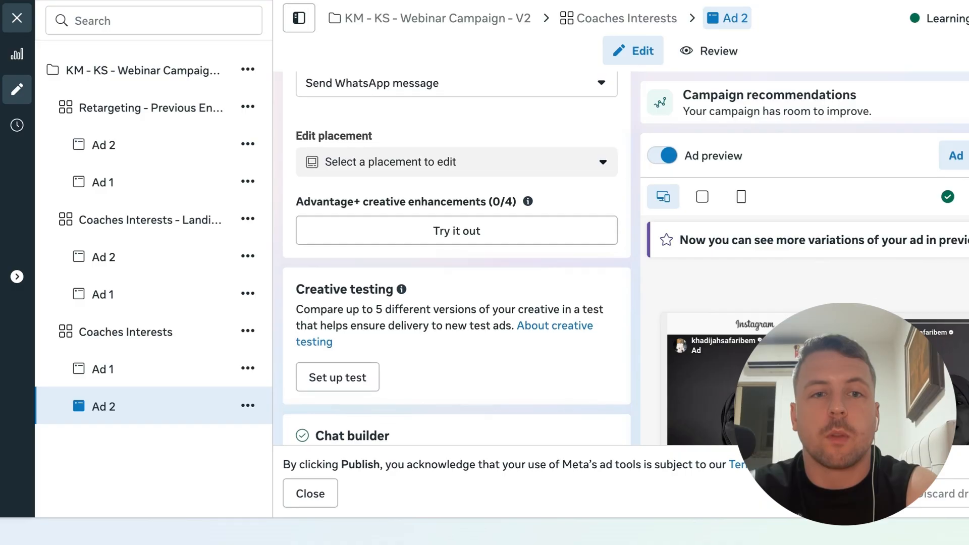
scroll(274, 281, "up", 1)
scroll(320, 162, "up", 12)
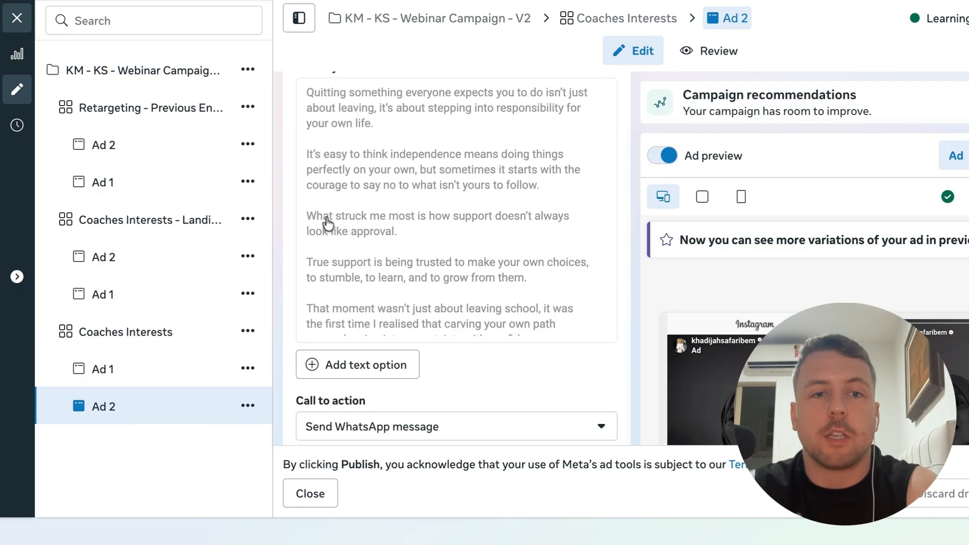
scroll(328, 223, "up", 4)
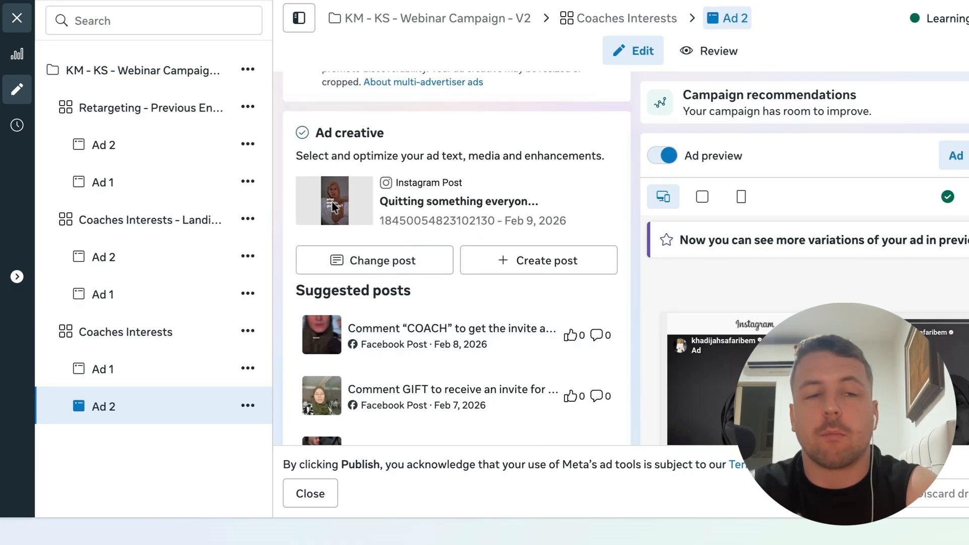
Open the Retargeting - Previous Engagers ad set and review its conversion, performance goal, budget and custom audiences
left_click(160, 338)
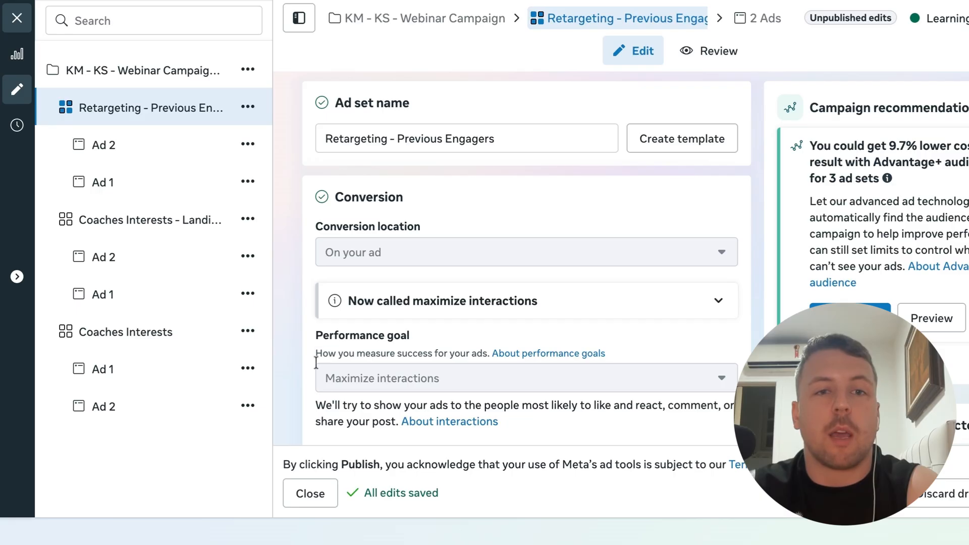
scroll(318, 372, "down", 4)
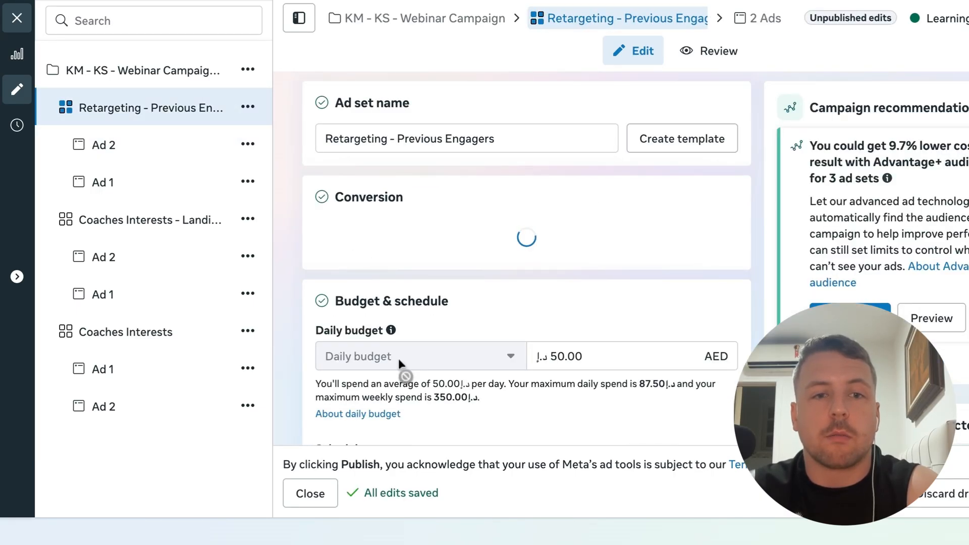
scroll(398, 359, "down", 5)
scroll(398, 358, "up", 2)
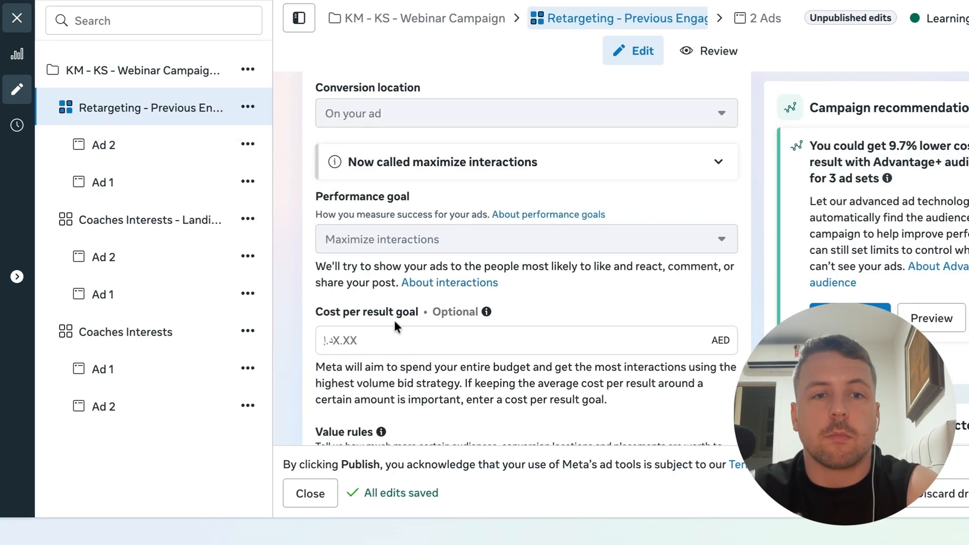
scroll(407, 247, "up", 1)
scroll(387, 237, "down", 10)
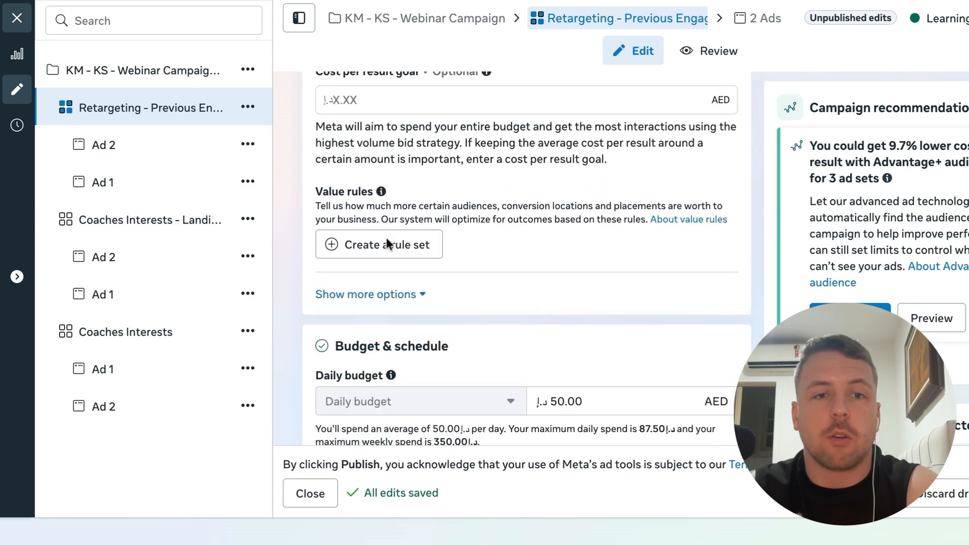
scroll(386, 238, "down", 8)
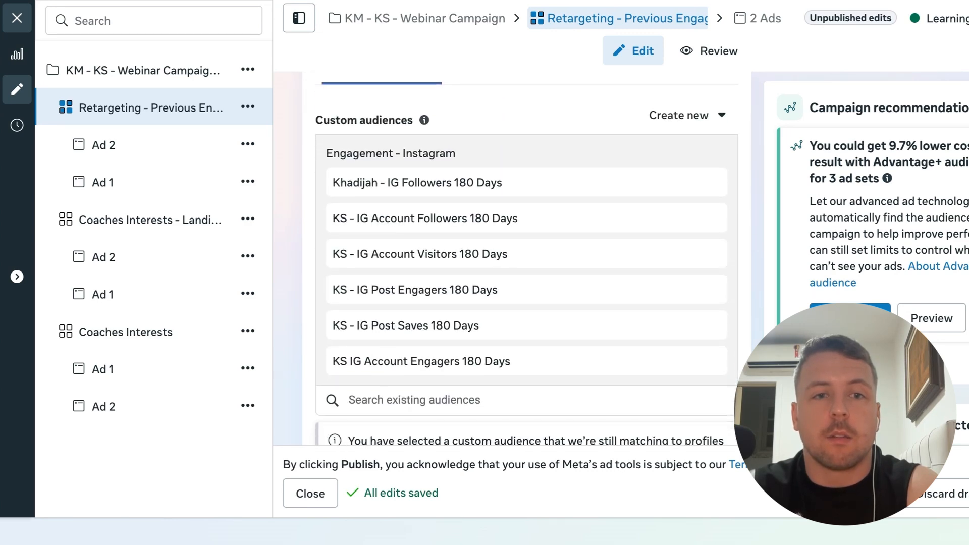
Open the Retargeting ad set's Ad 1 and toggle the multi-advertiser ads option on and back off
left_click(248, 182)
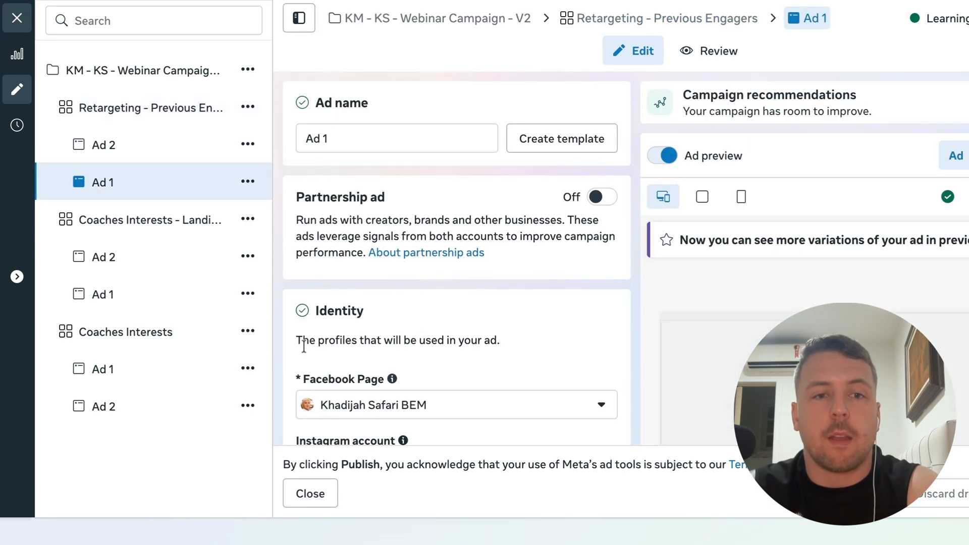
scroll(303, 343, "down", 8)
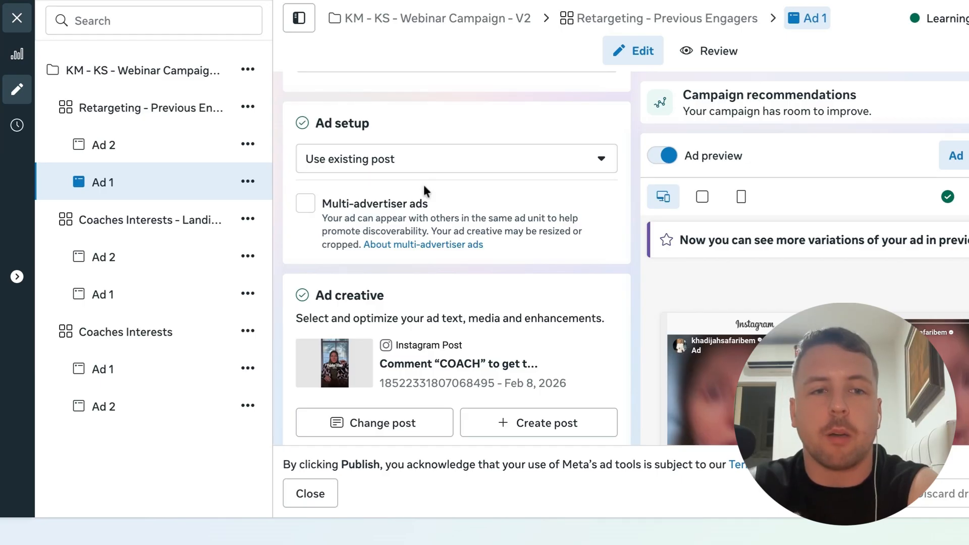
scroll(424, 189, "down", 5)
scroll(424, 189, "up", 6)
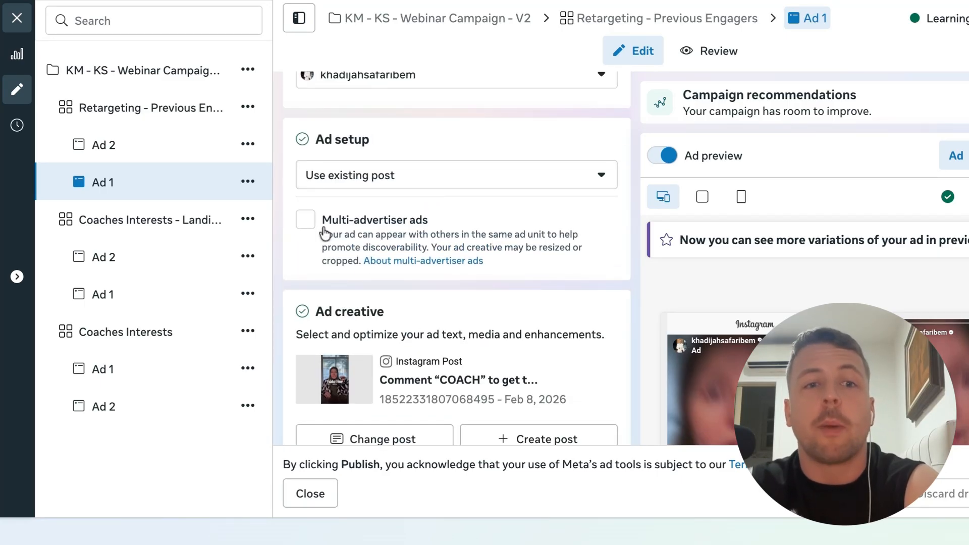
left_click(306, 221)
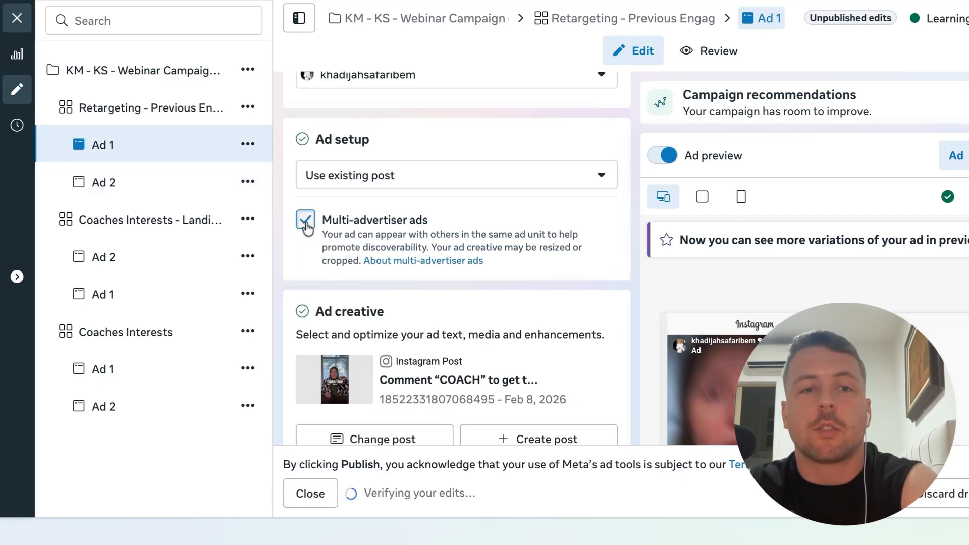
left_click(305, 221)
Review the Retargeting Ad 1's suggested posts and open its call to action options without changing them
scroll(305, 303, "down", 2)
scroll(305, 302, "down", 10)
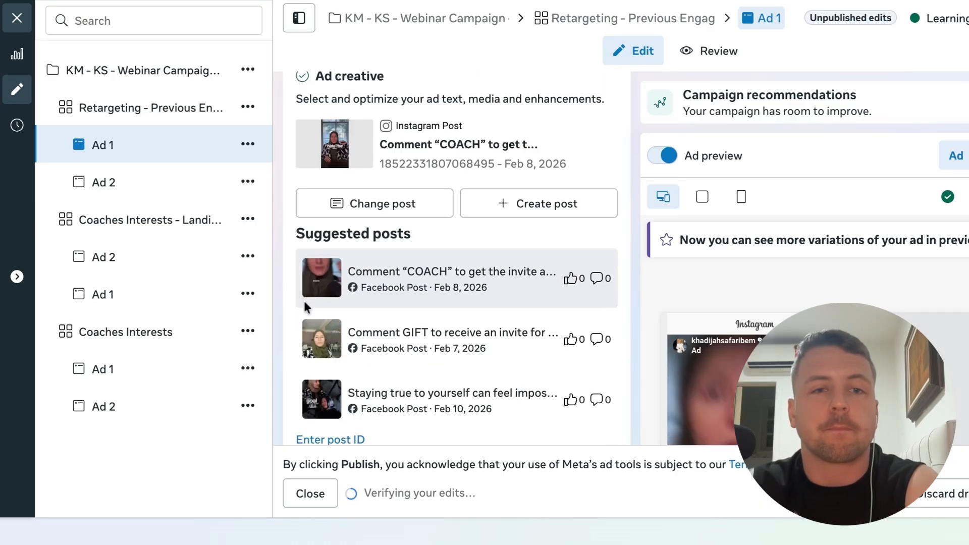
scroll(439, 252, "down", 1)
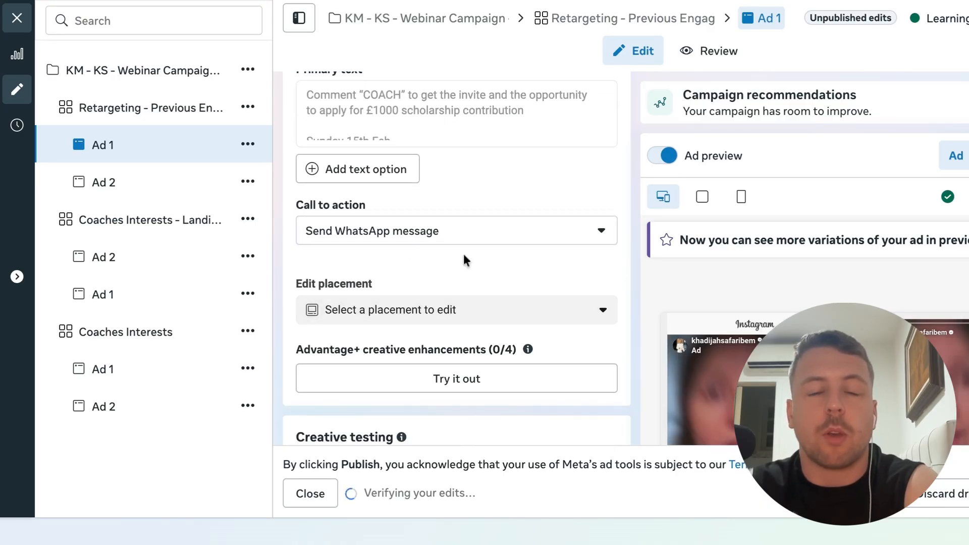
left_click(495, 233)
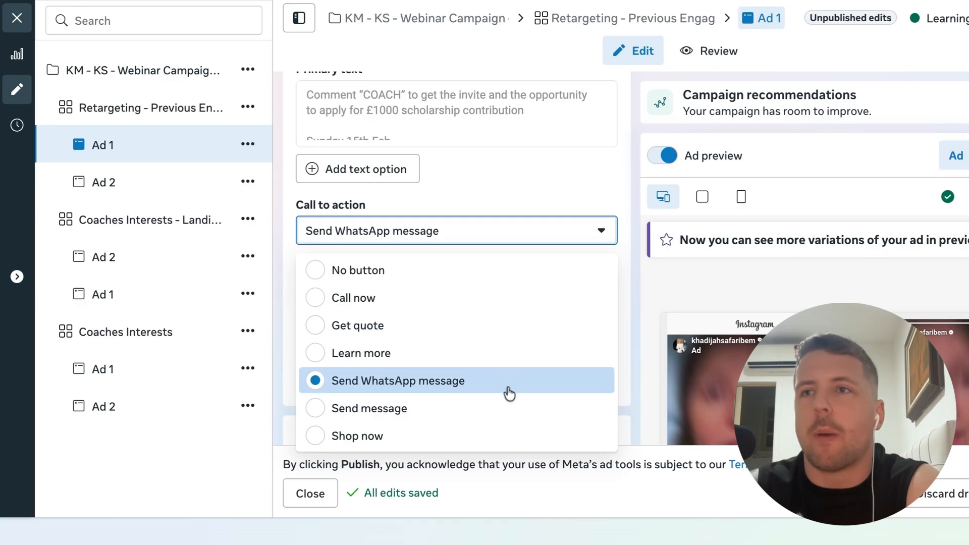
left_click(636, 298)
Open the Retargeting Ad 1's Advantage+ creative enhancements preview and close it again
scroll(635, 374, "down", 5)
scroll(635, 374, "down", 5)
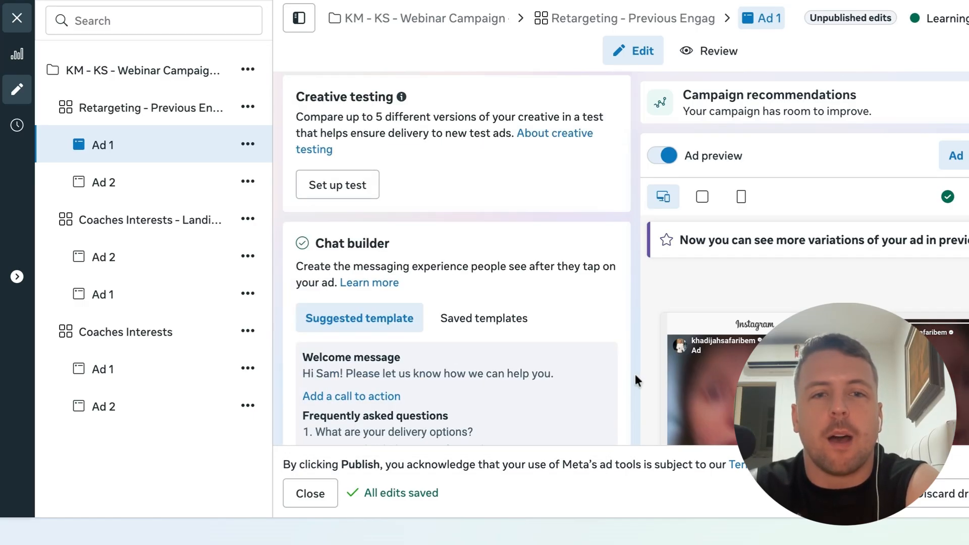
scroll(457, 258, "up", 5)
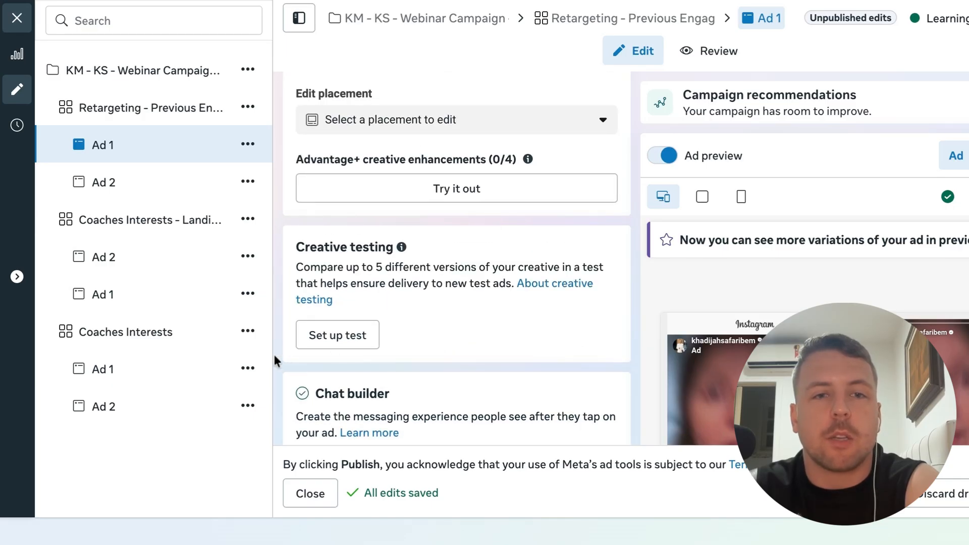
scroll(275, 356, "up", 1)
left_click(440, 162)
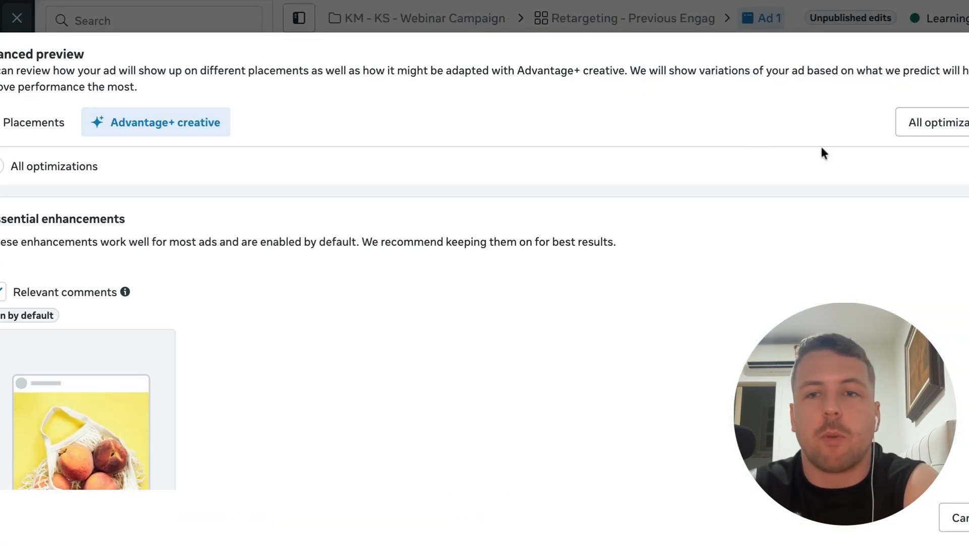
key("Escape")
Open the Coaches Interests - Landing Page Location ad set and review its conversion, dataset, event, budget, schedule and targeting
scroll(350, 243, "up", 10)
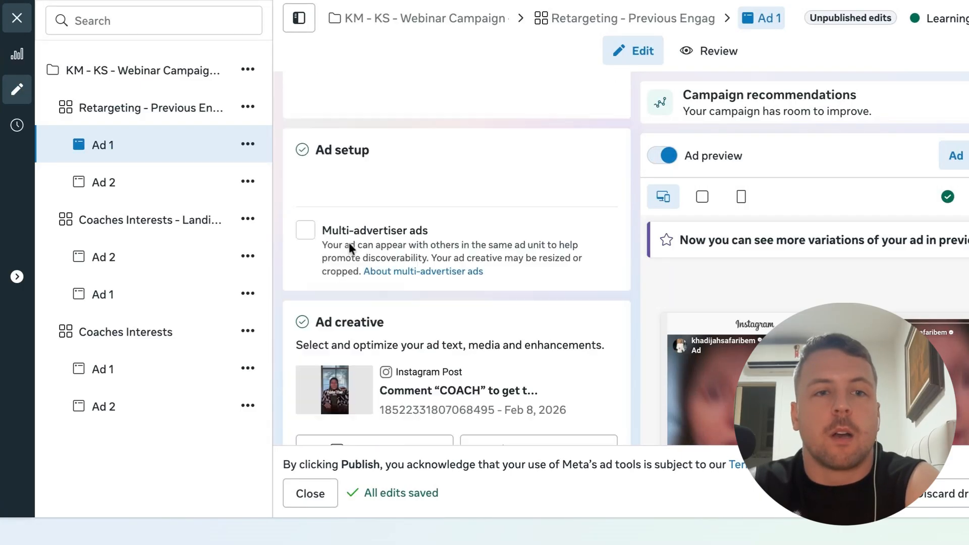
left_click(153, 184)
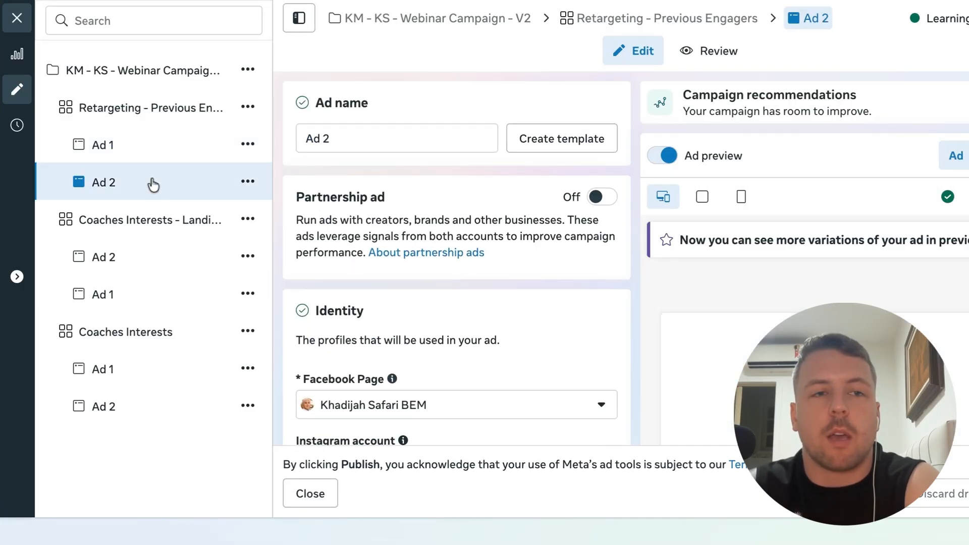
left_click(137, 234)
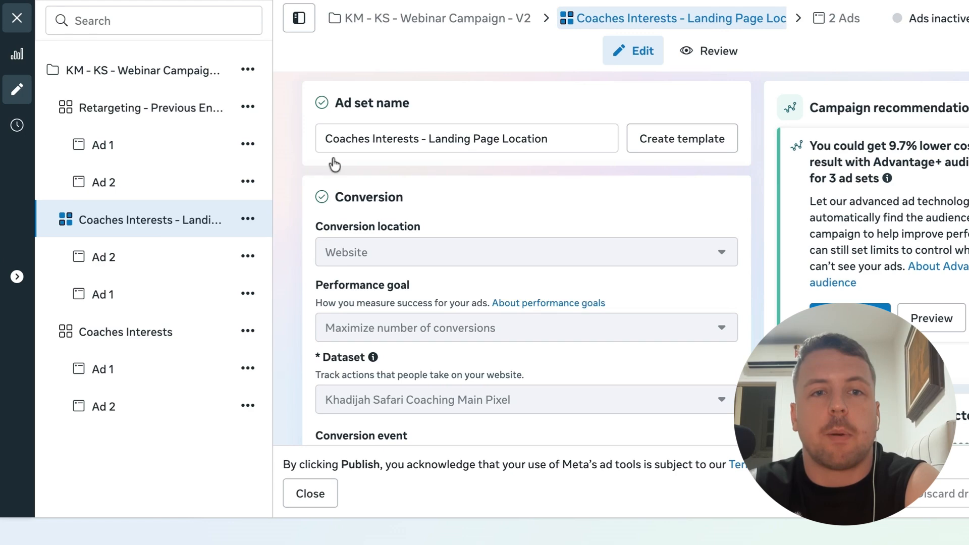
scroll(456, 308, "down", 5)
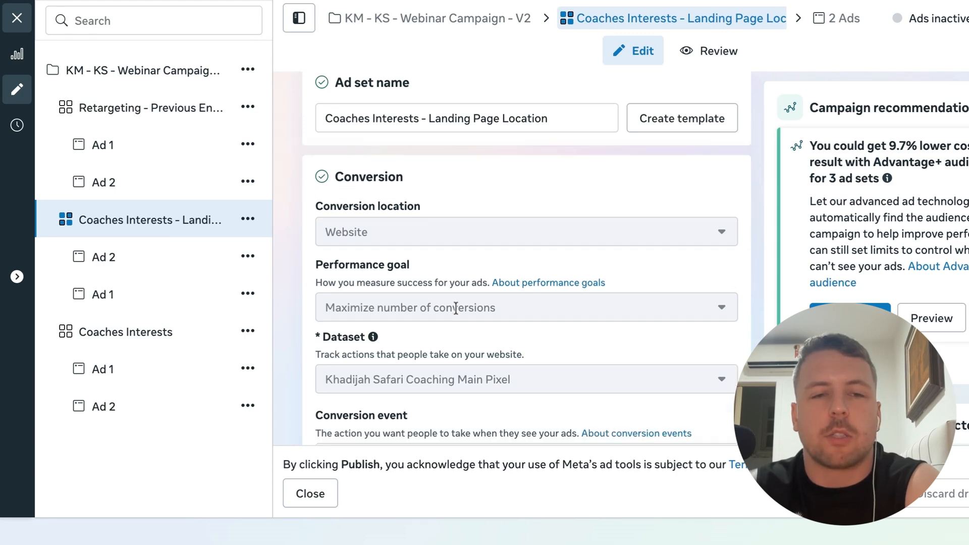
scroll(456, 308, "down", 3)
scroll(455, 247, "up", 5)
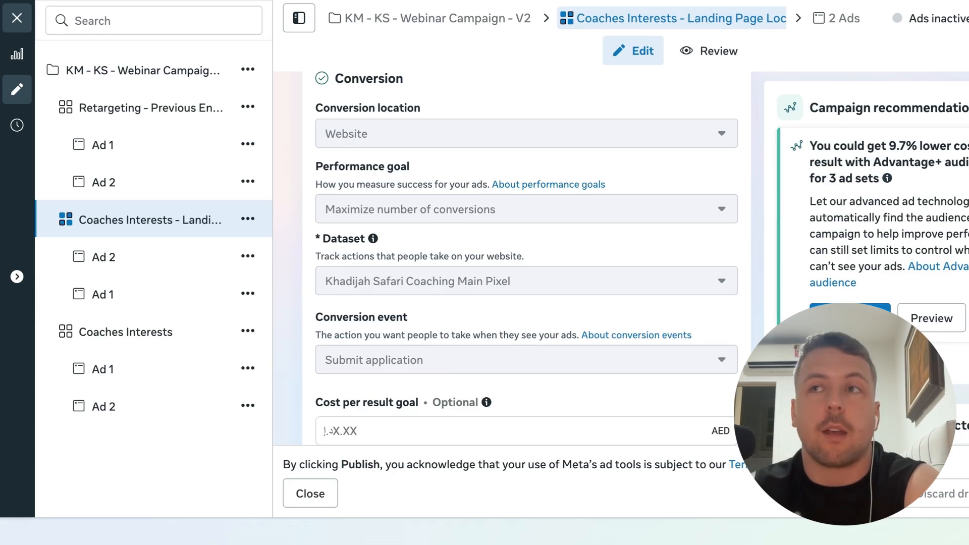
scroll(527, 258, "down", 1)
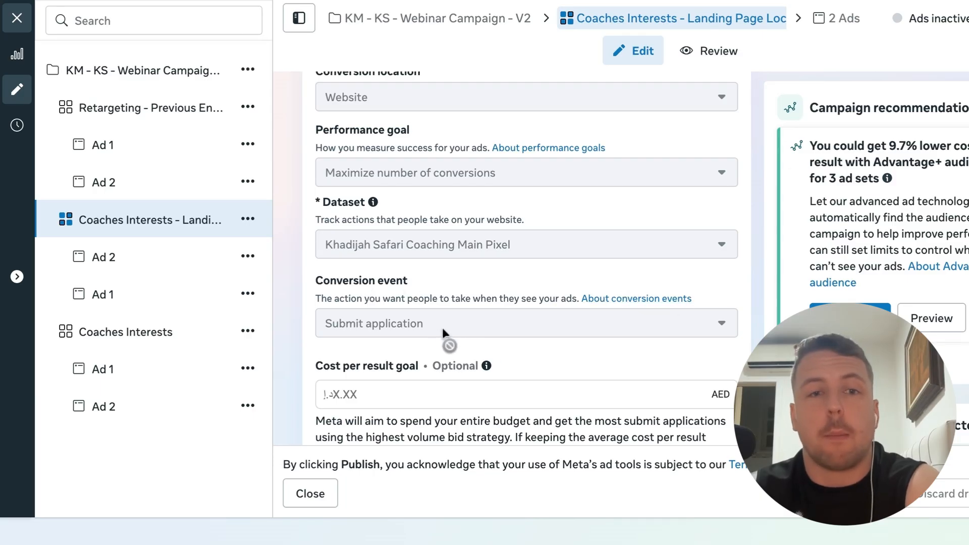
scroll(602, 374, "down", 7)
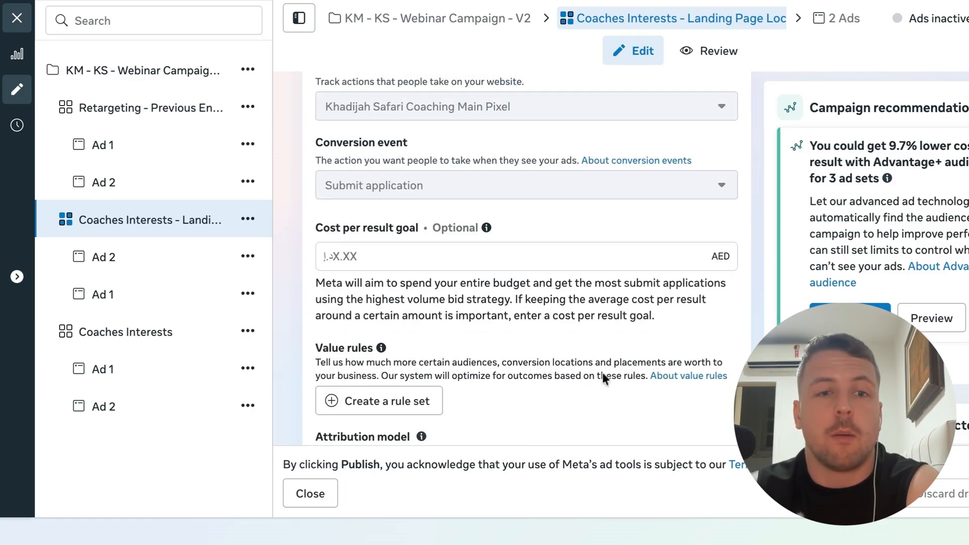
scroll(603, 374, "down", 4)
scroll(603, 375, "down", 10)
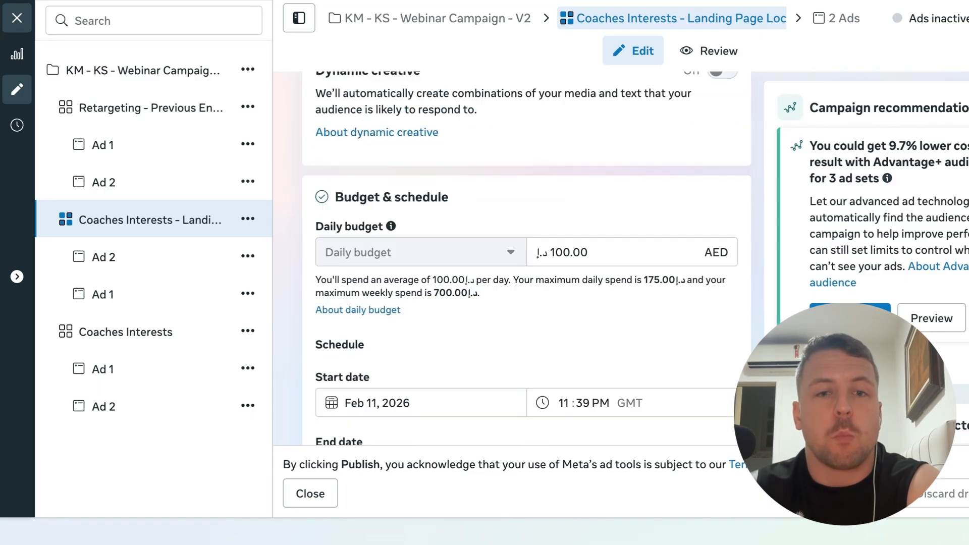
scroll(603, 375, "down", 6)
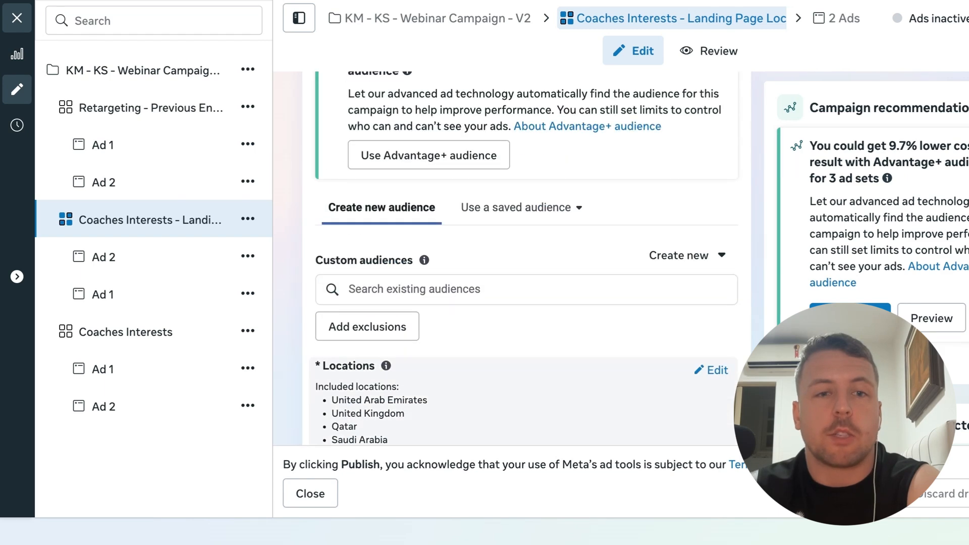
Open the landing page ad set's Ad 1 and review its identity, ad setup and ad sources source URL
left_click(138, 296)
scroll(298, 341, "down", 5)
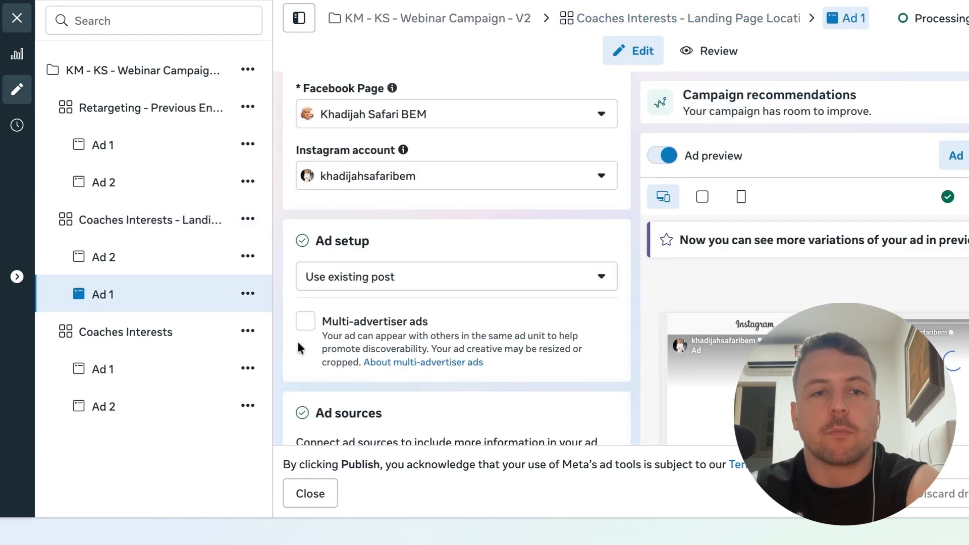
scroll(298, 342, "down", 1)
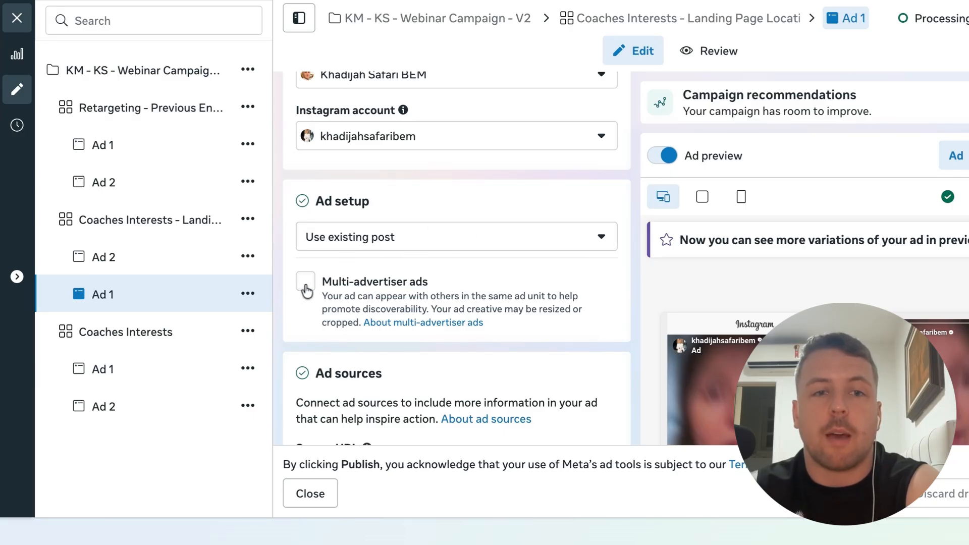
scroll(303, 308, "down", 5)
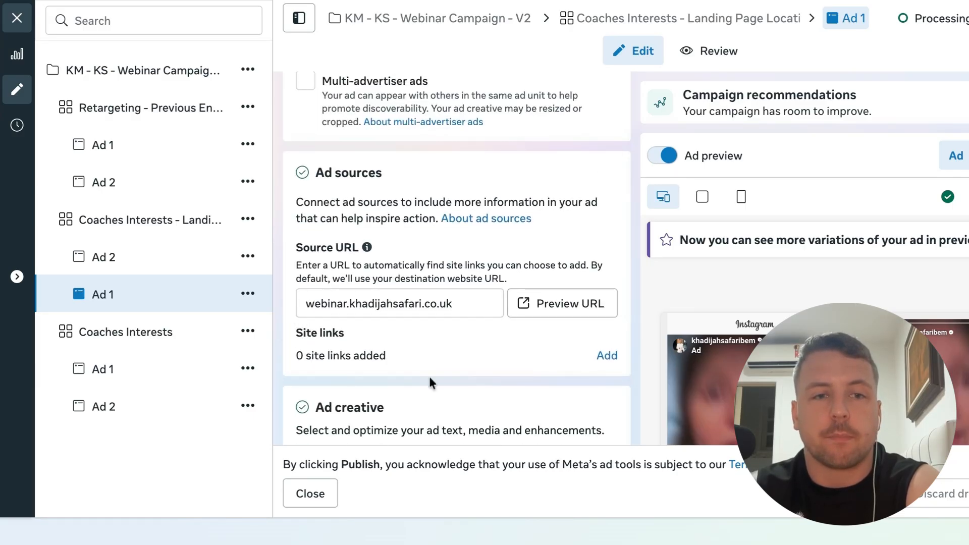
scroll(430, 383, "down", 1)
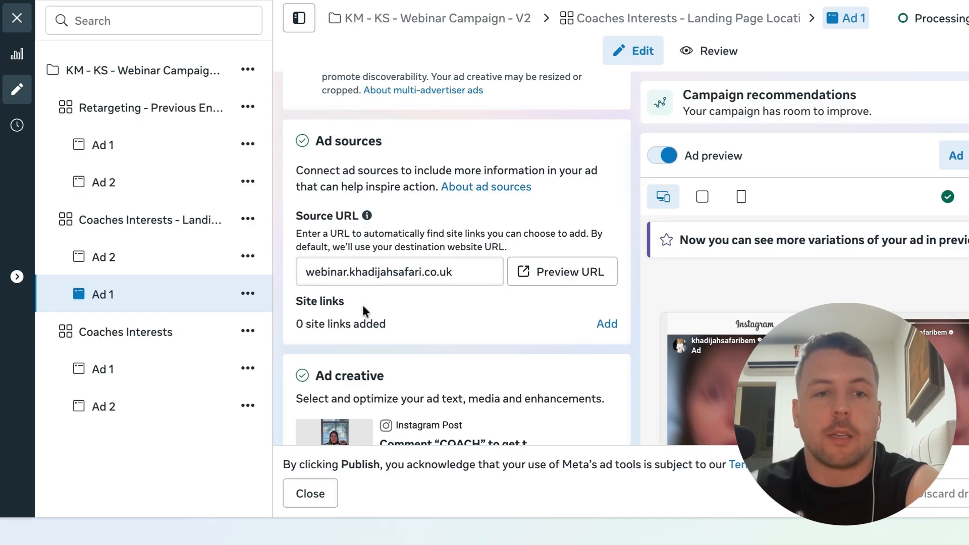
Review the landing page Ad 1's site links, ad creative post and suggested posts
left_click_drag(296, 326, 416, 325)
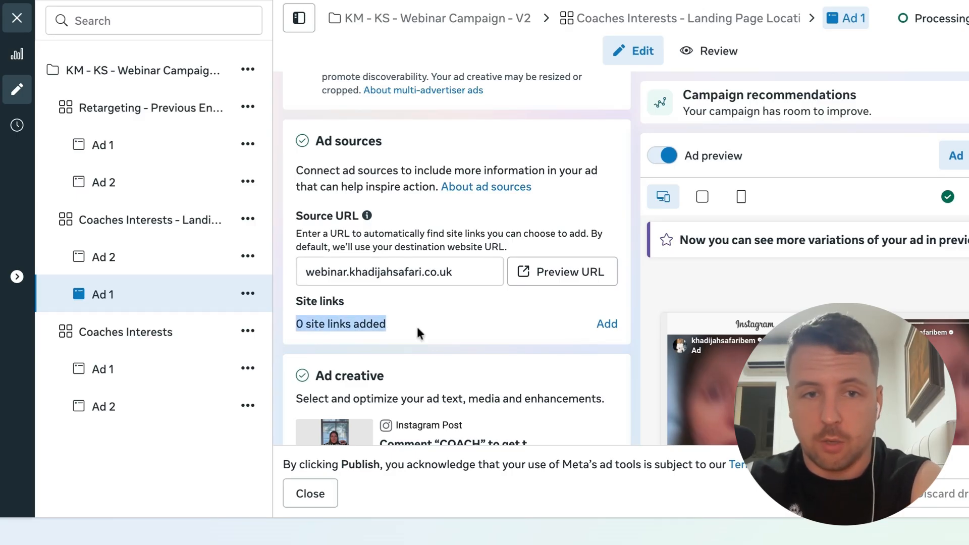
left_click(423, 327)
scroll(423, 329, "down", 3)
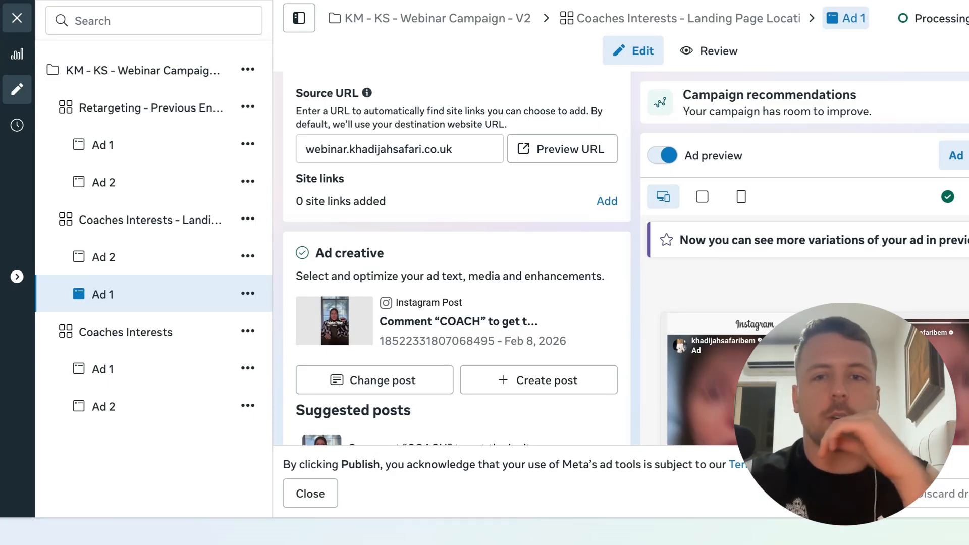
scroll(404, 328, "down", 1)
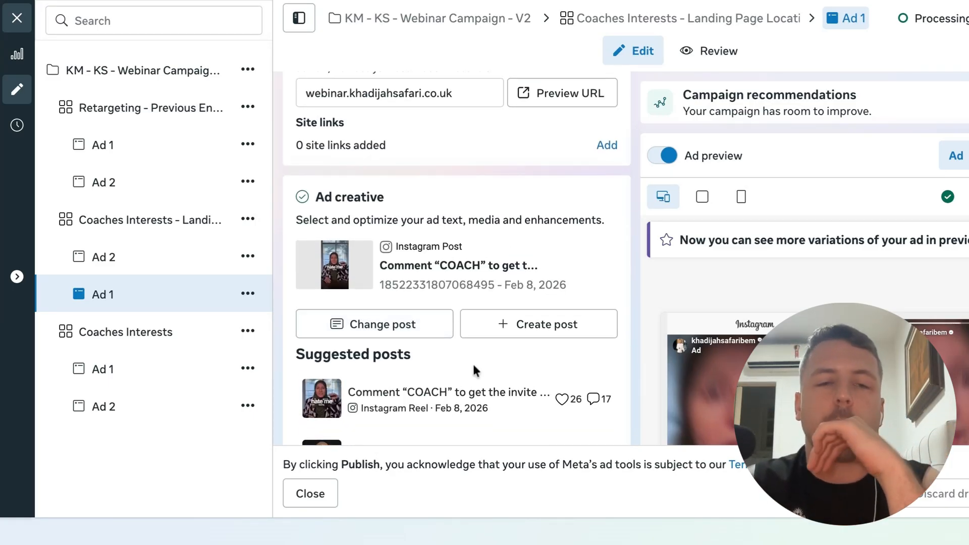
scroll(474, 364, "down", 1)
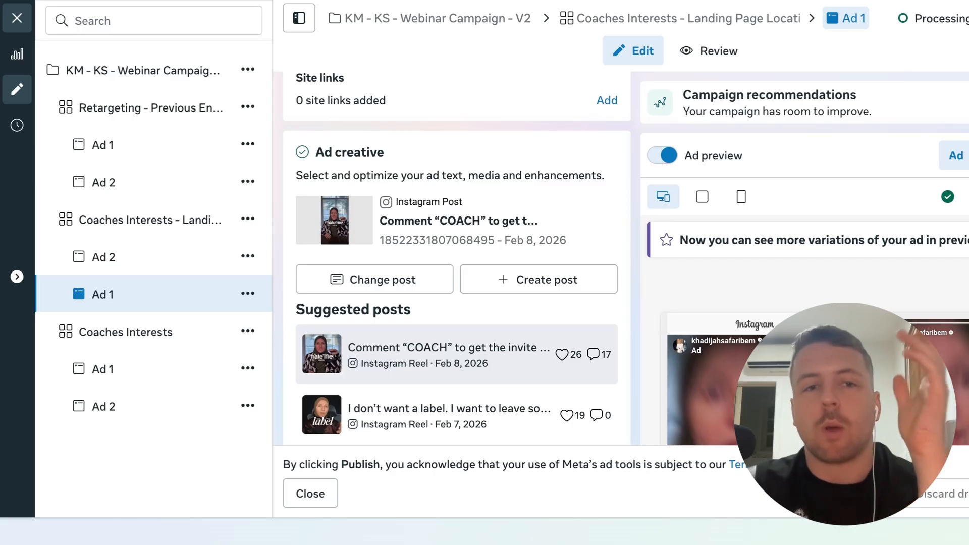
scroll(474, 364, "up", 1)
scroll(474, 378, "down", 1)
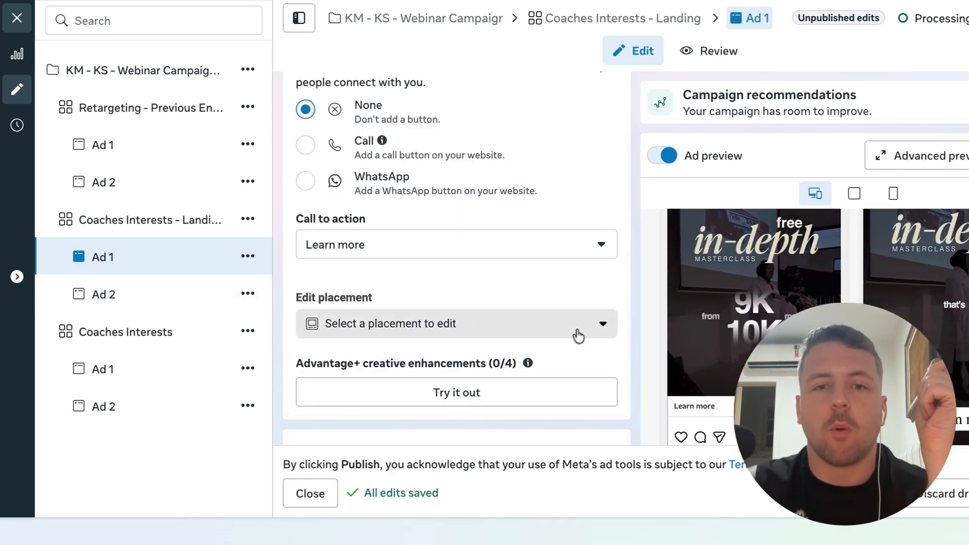
Select the landing page Ad 1's website URL and review its browser add-ons, call to action, creative testing and tracking
scroll(409, 286, "up", 1)
scroll(408, 280, "up", 3)
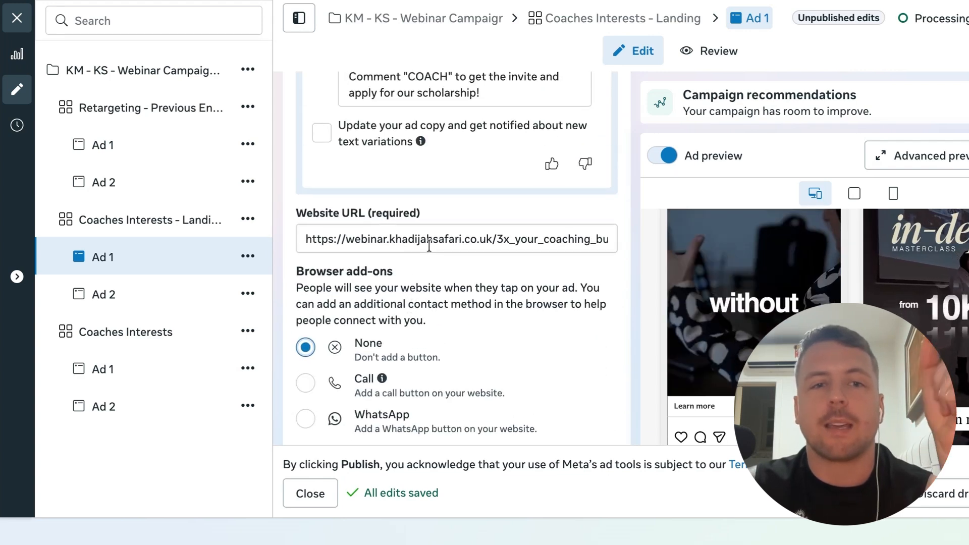
triple_click(415, 241)
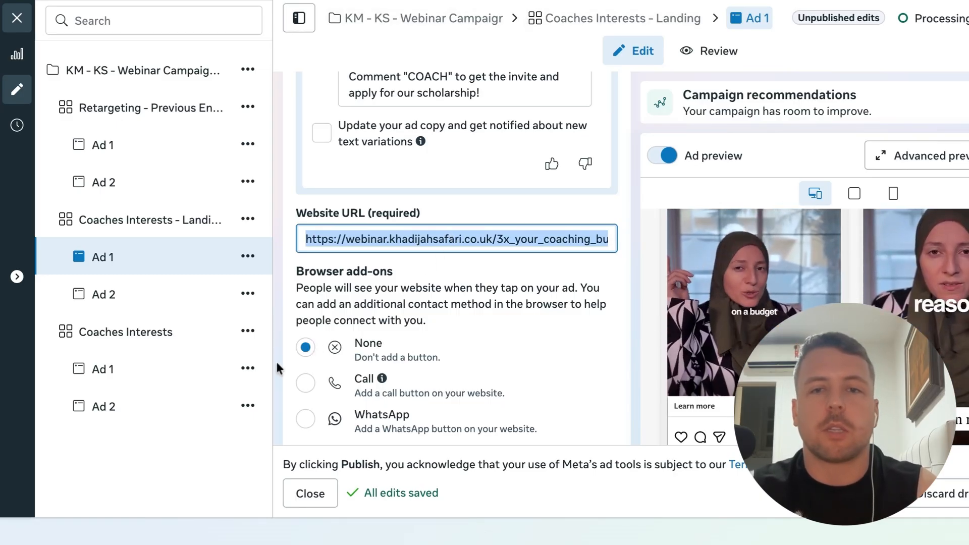
scroll(278, 368, "down", 1)
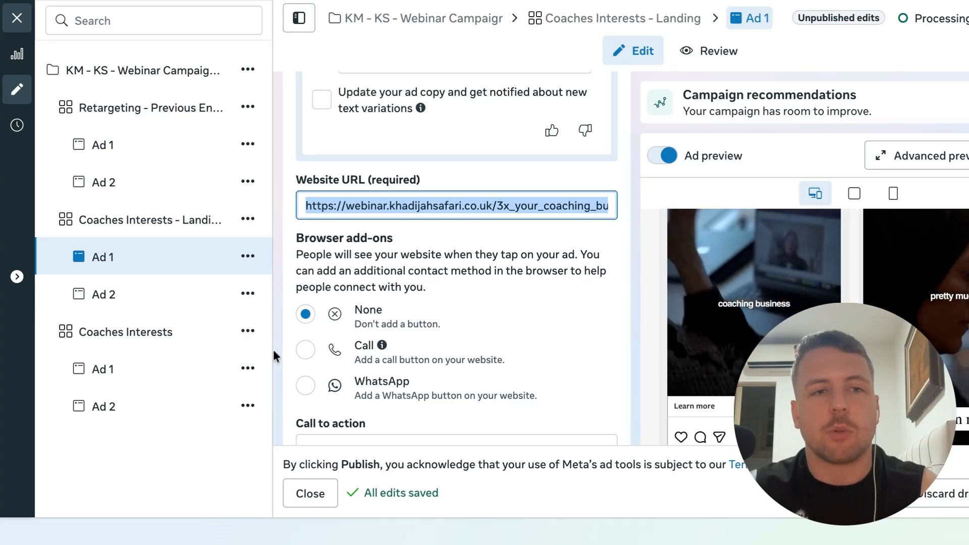
scroll(288, 387, "down", 5)
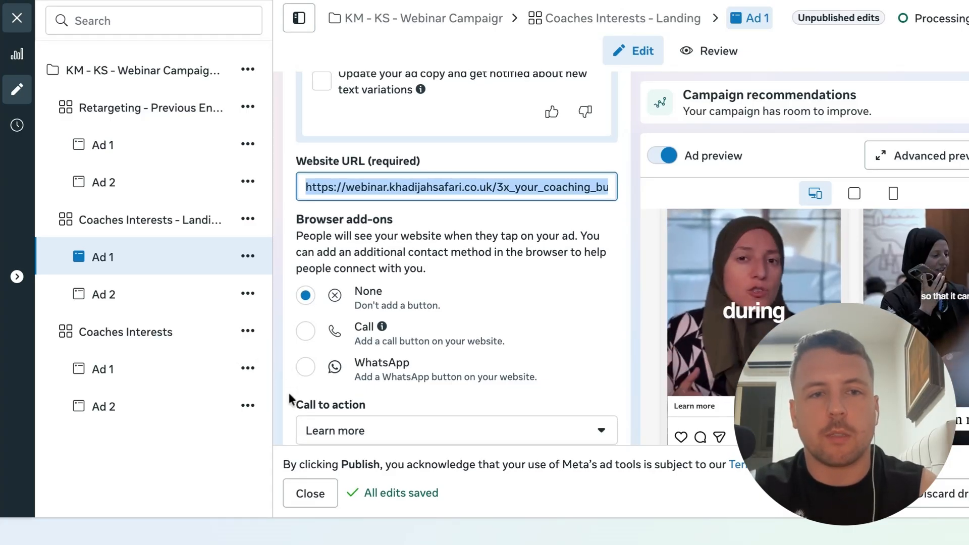
scroll(330, 264, "down", 4)
scroll(345, 256, "down", 8)
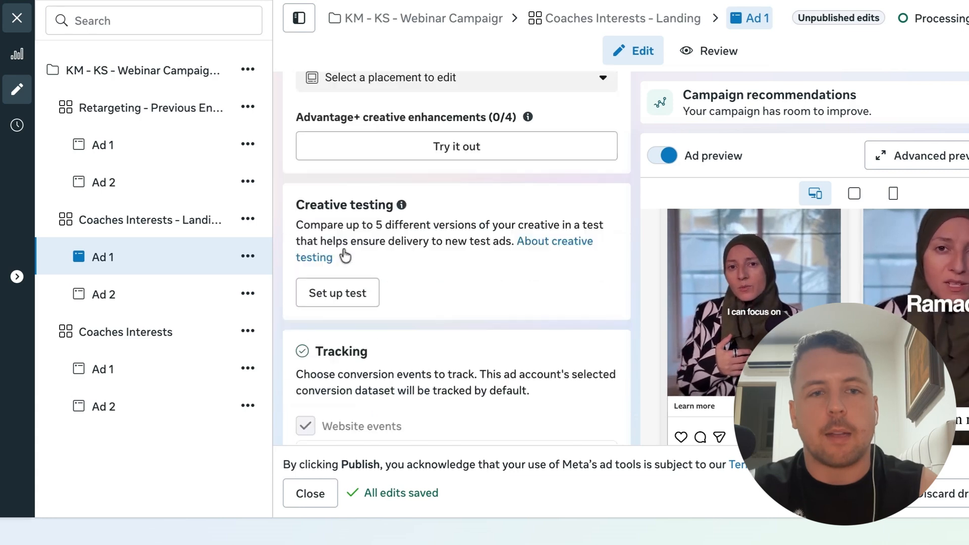
scroll(295, 239, "up", 10)
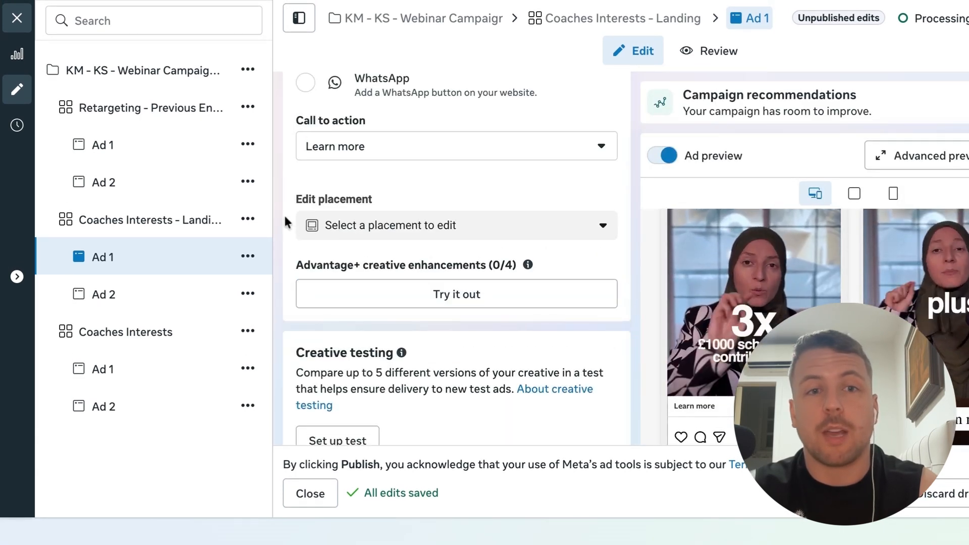
scroll(293, 232, "up", 10)
scroll(285, 222, "up", 10)
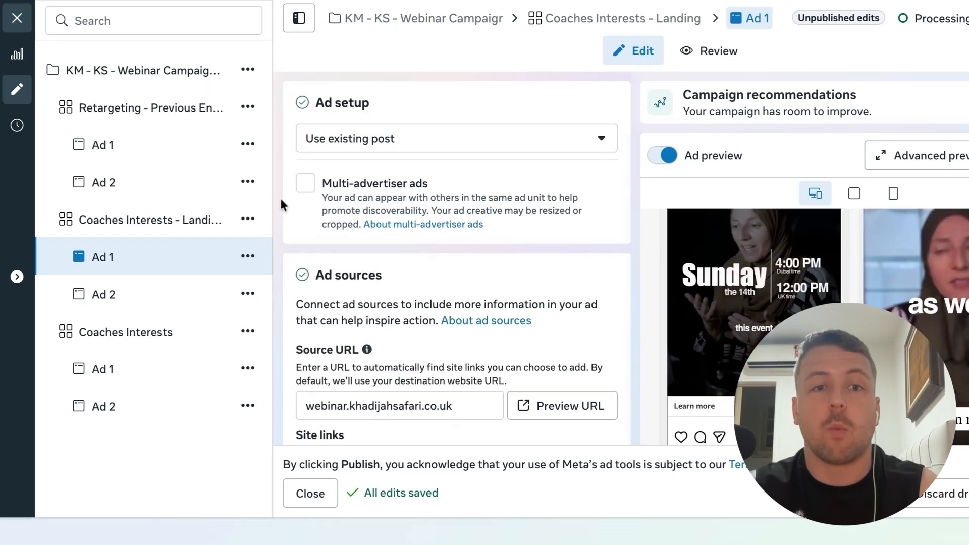
scroll(282, 205, "up", 5)
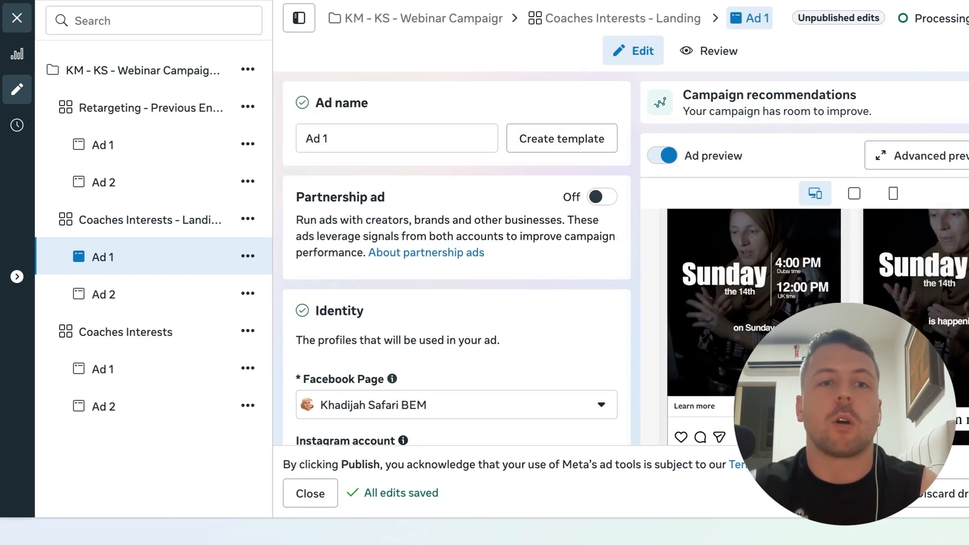